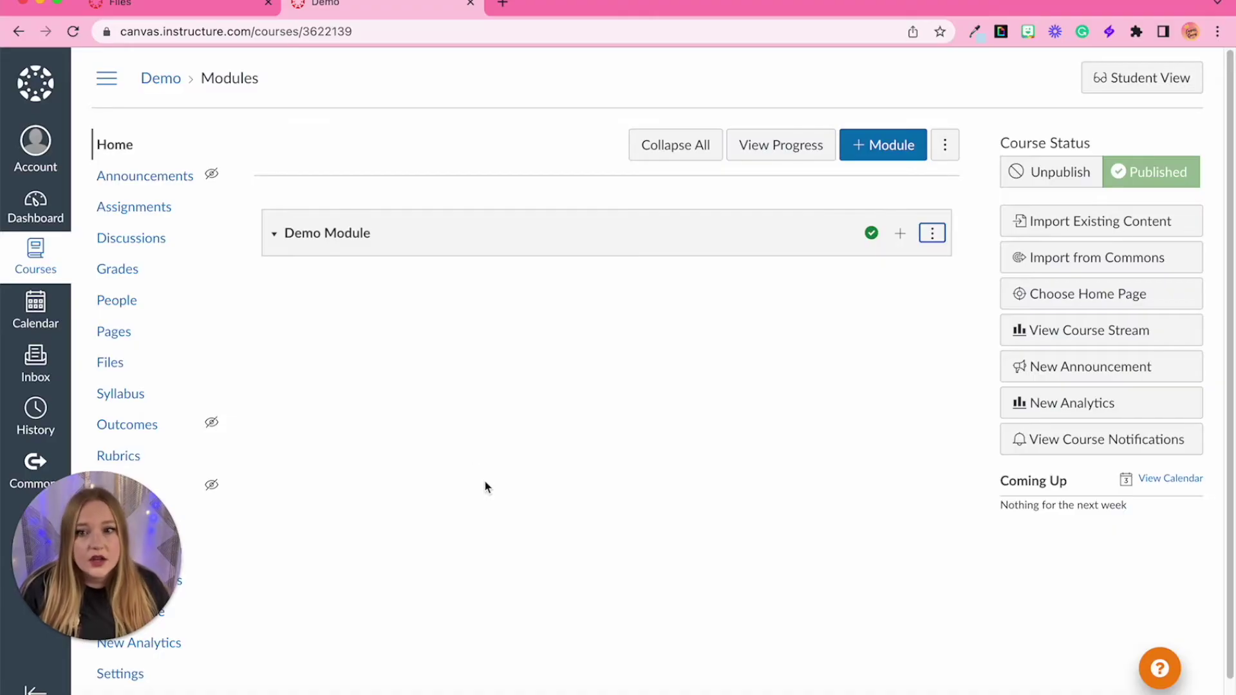
Step: Look over the course's Assignments list, then return to the Demo course's Modules home page
click(149, 210)
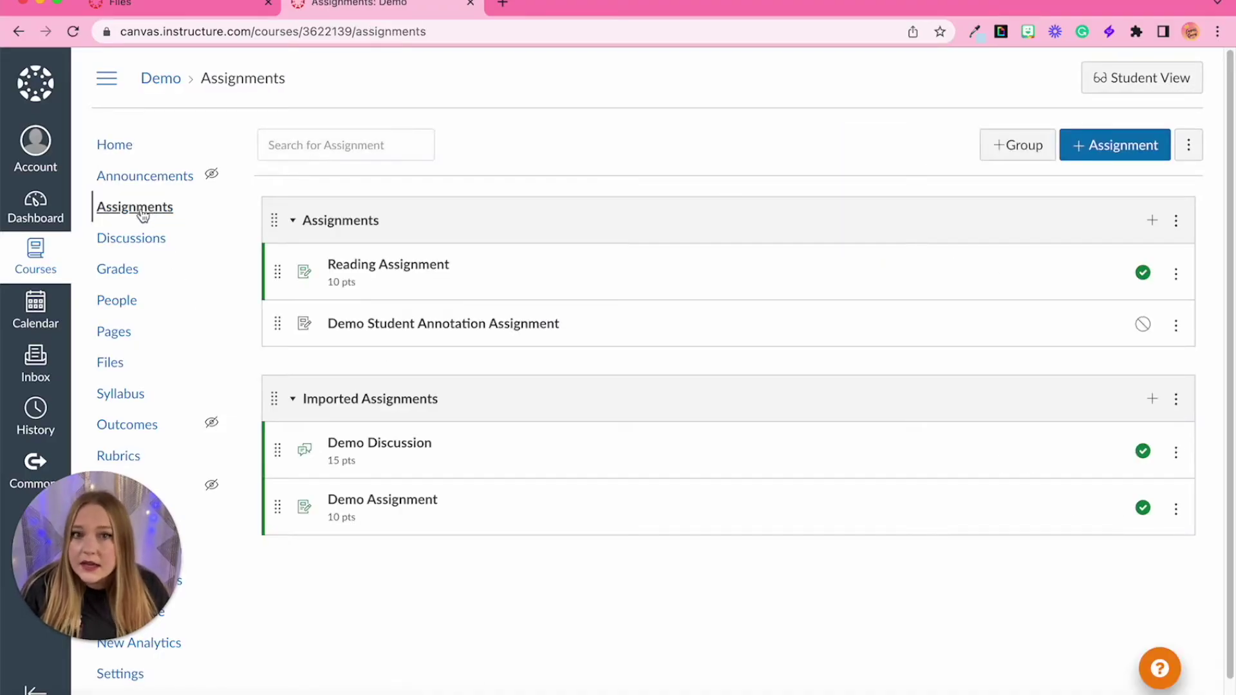
click(114, 152)
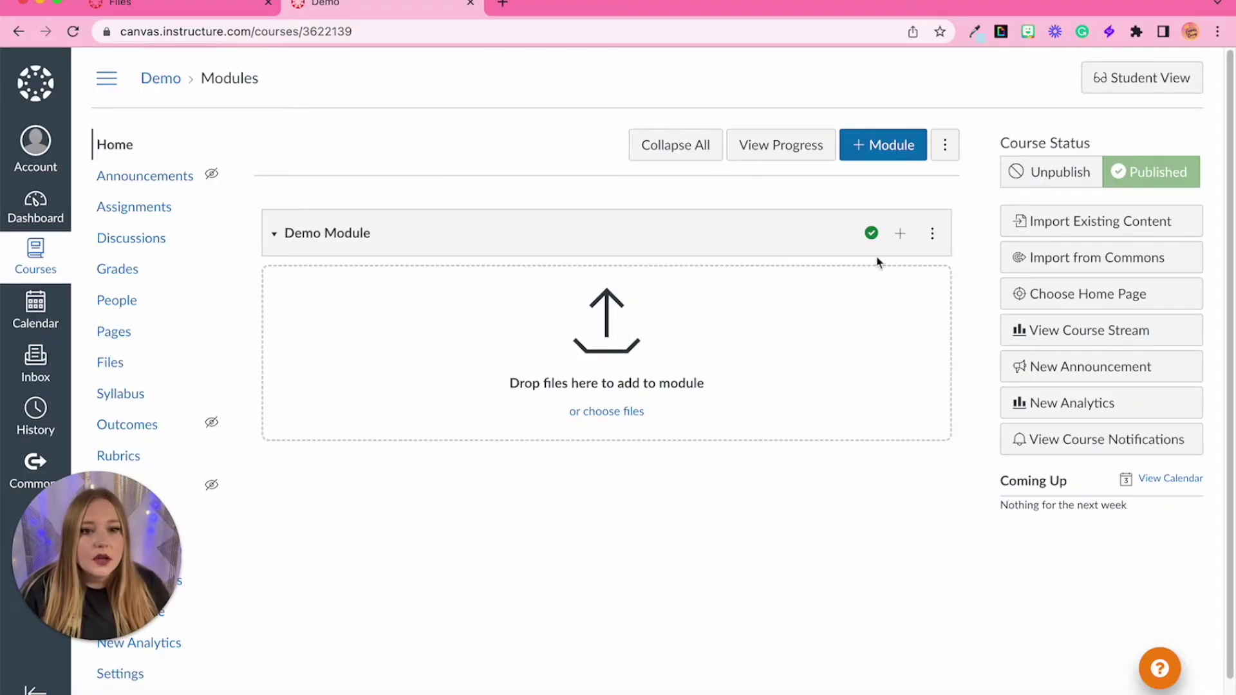
Step: Add the existing Demo Student Annotation Assignment to Demo Module as an assignment item
click(899, 234)
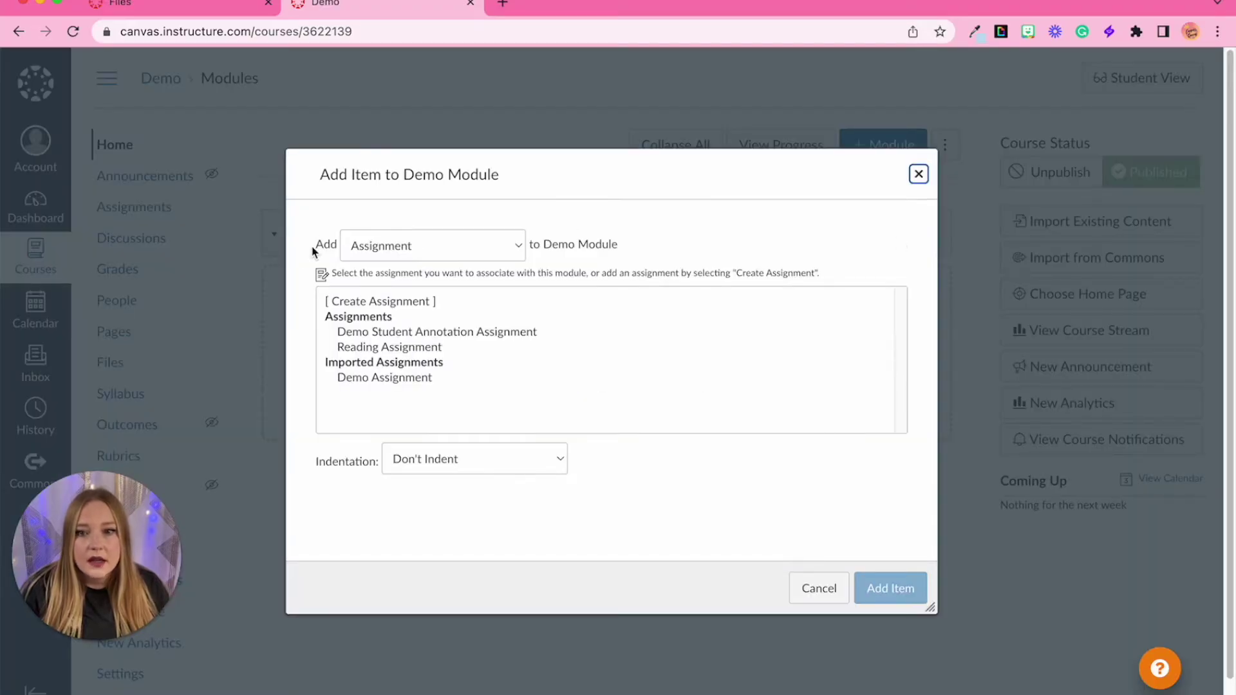
click(421, 248)
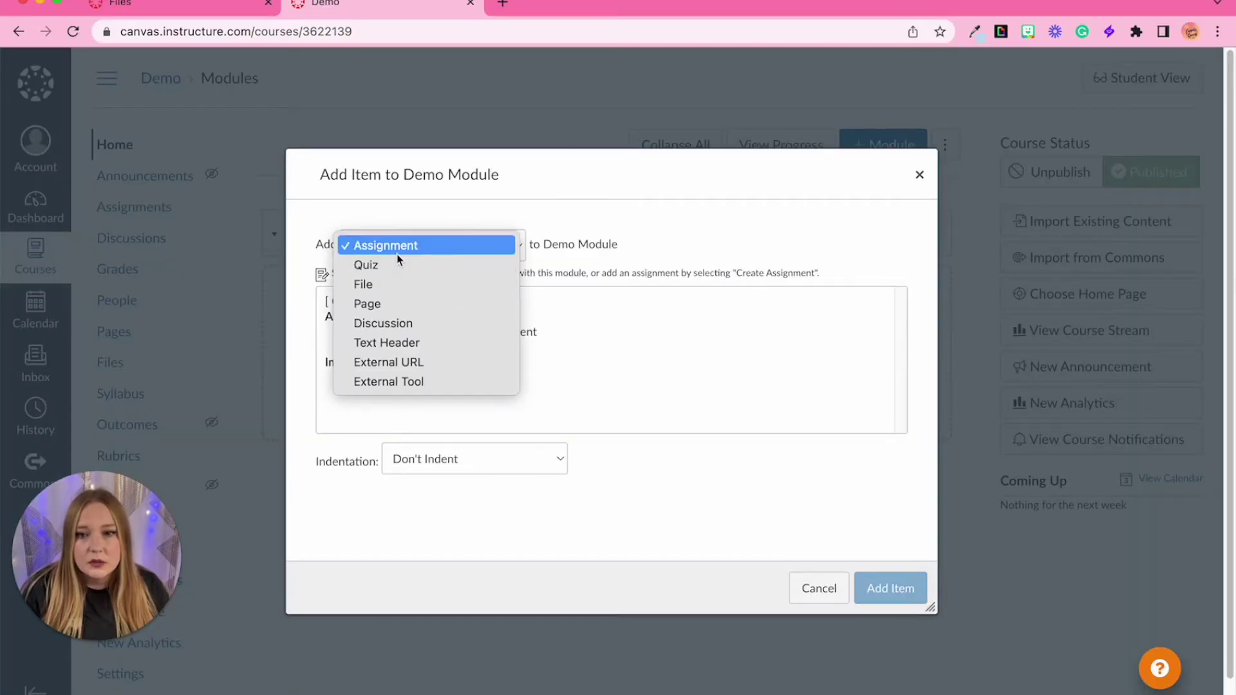
click(398, 256)
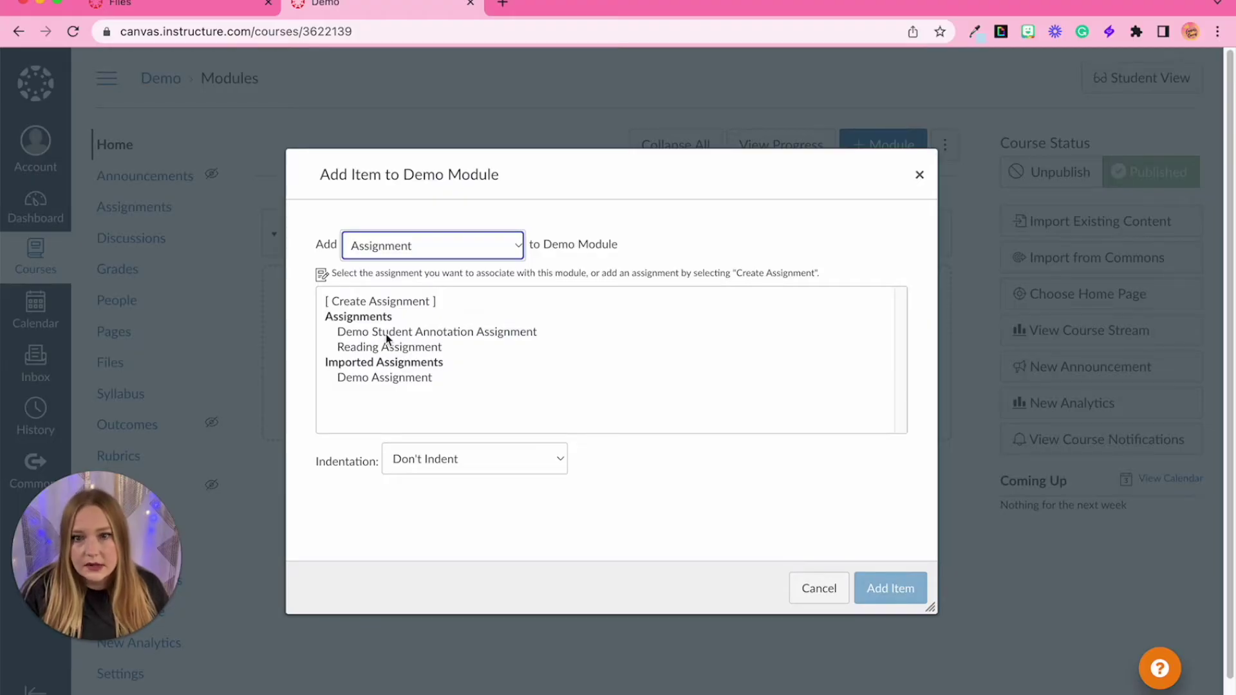
click(370, 303)
click(468, 463)
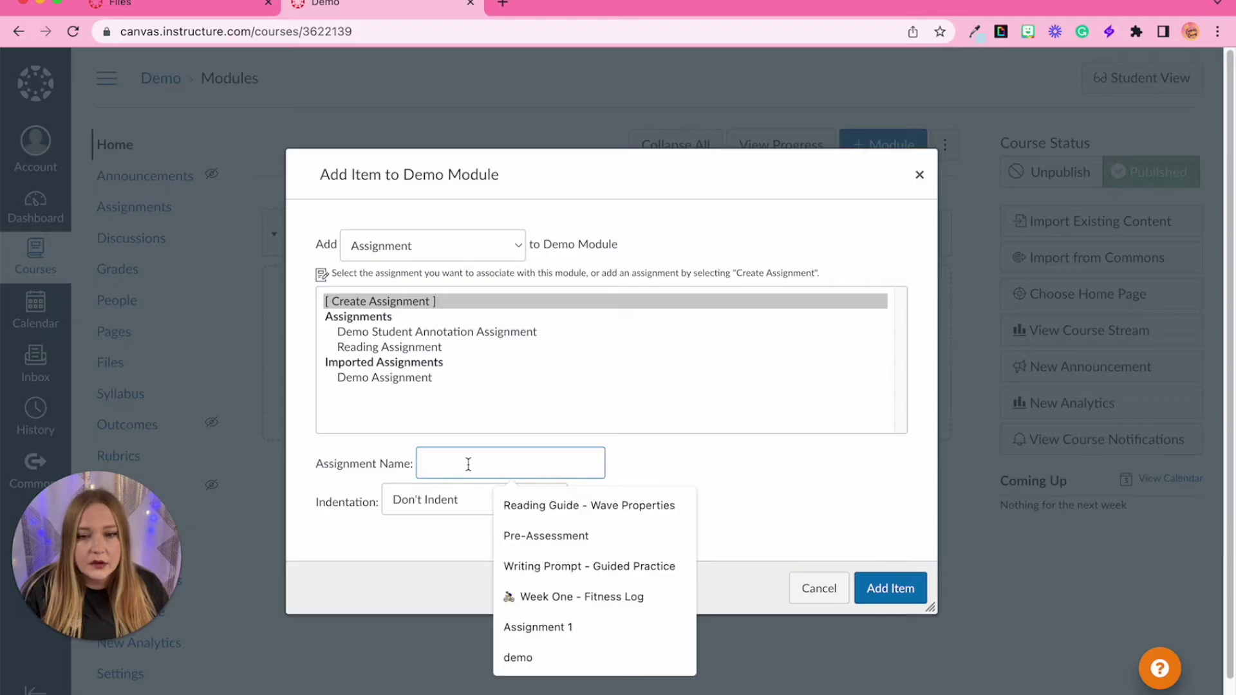
click(344, 332)
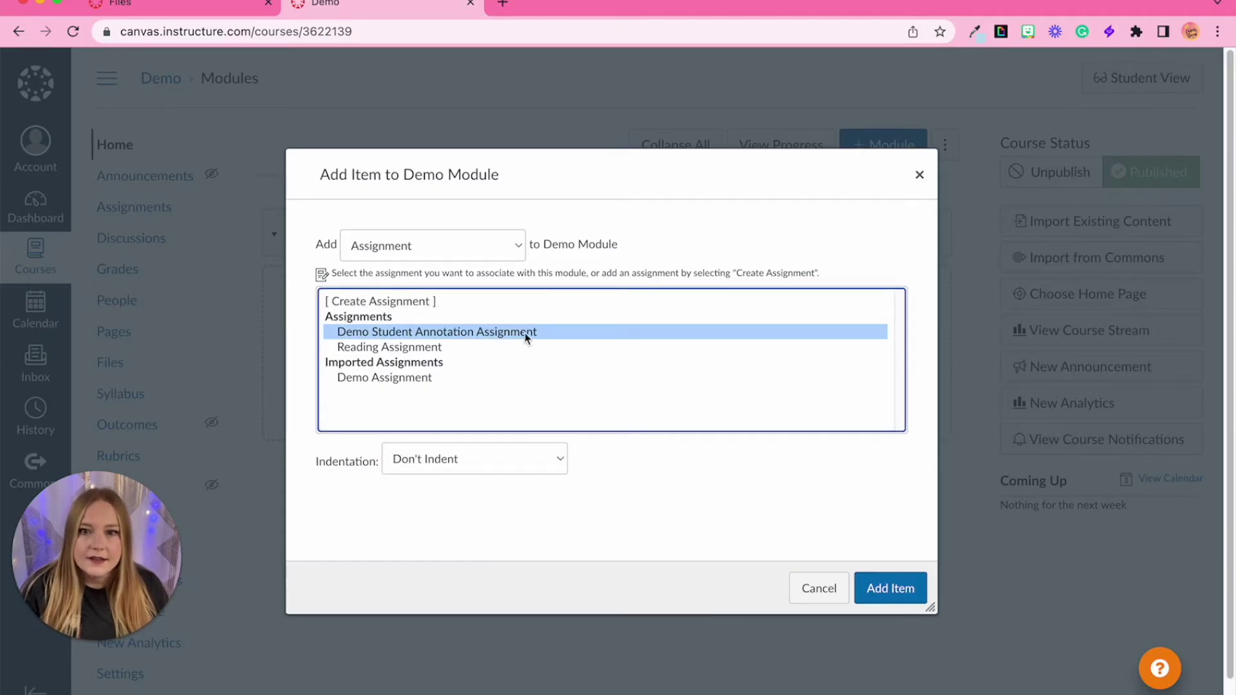
click(887, 590)
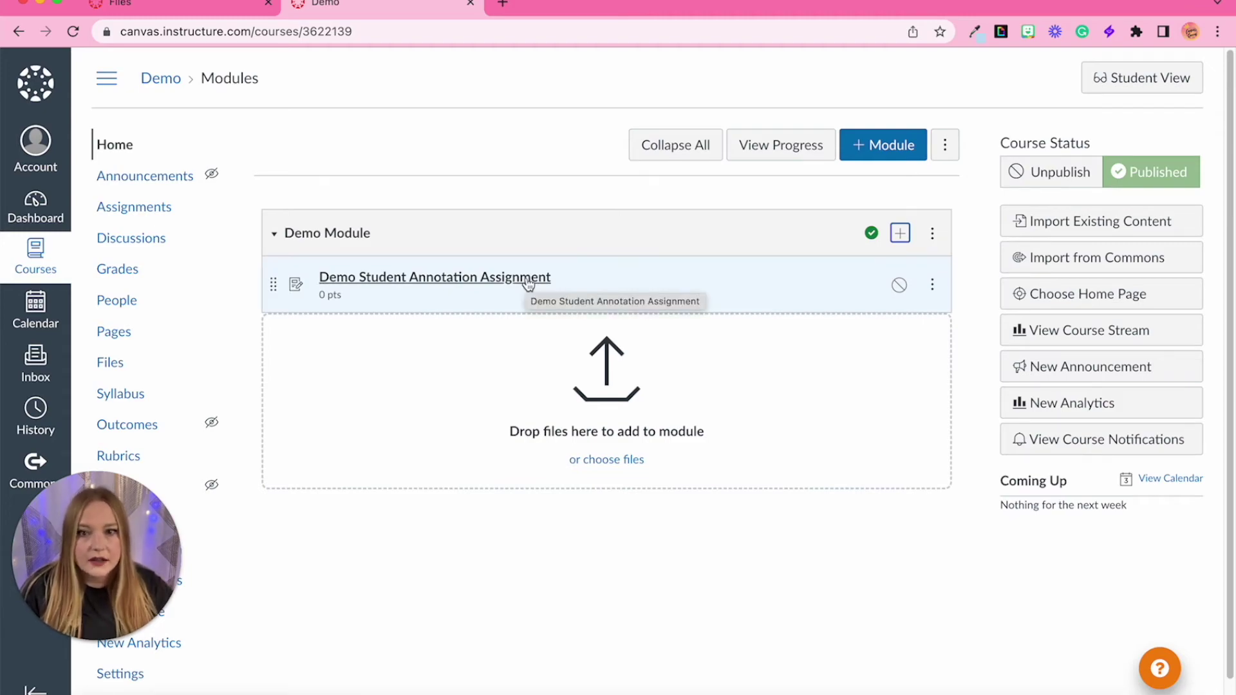
Step: Open the Demo Student Annotation Assignment and read through its directions and wave reading passage
click(528, 284)
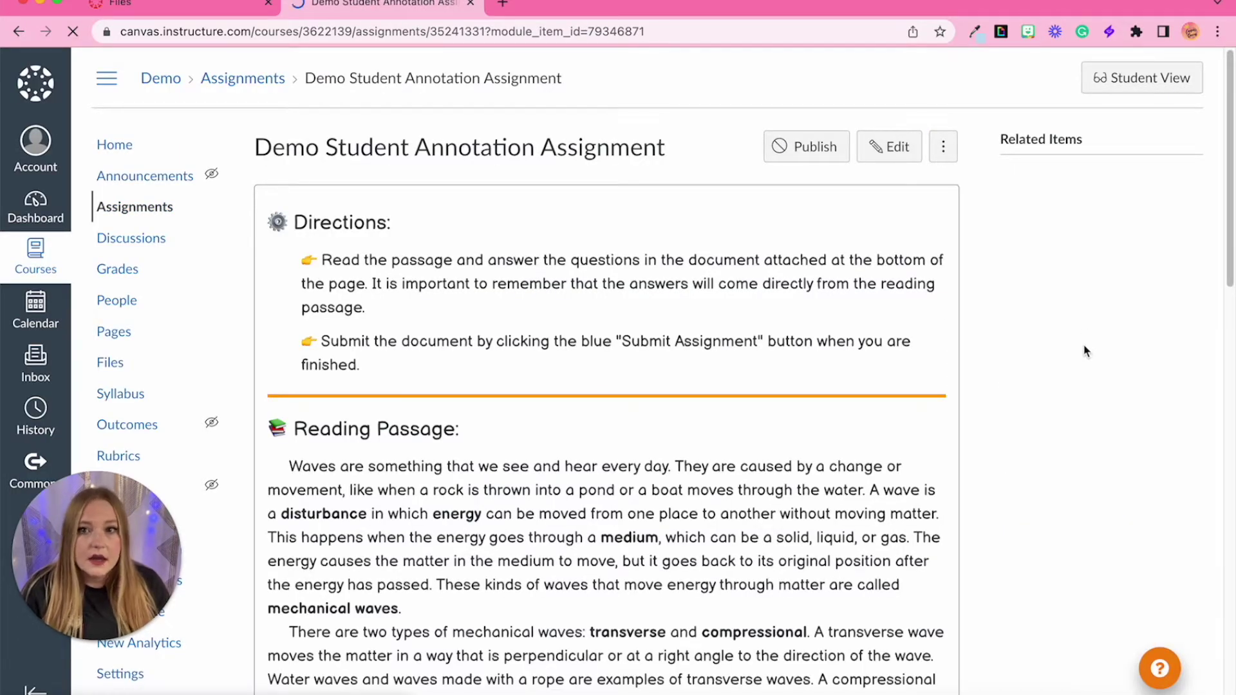
scroll(1085, 351, down, 6)
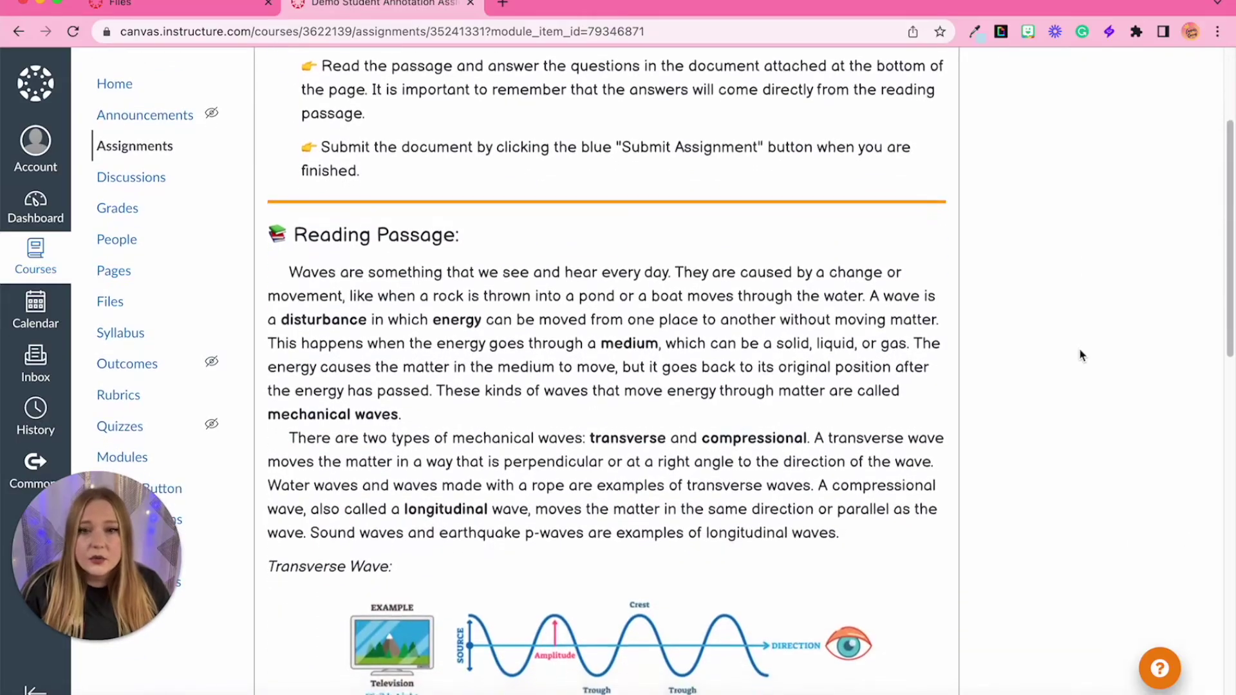
scroll(1081, 354, down, 6)
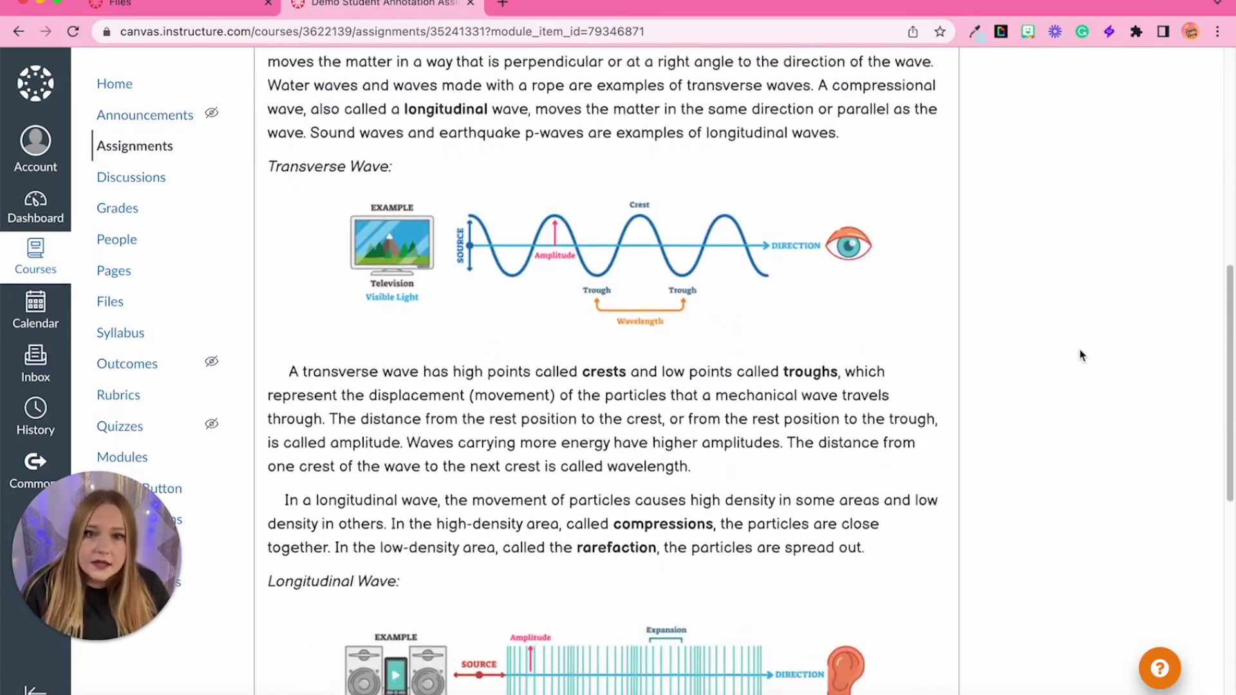
scroll(1082, 355, down, 5)
scroll(1082, 355, up, 16)
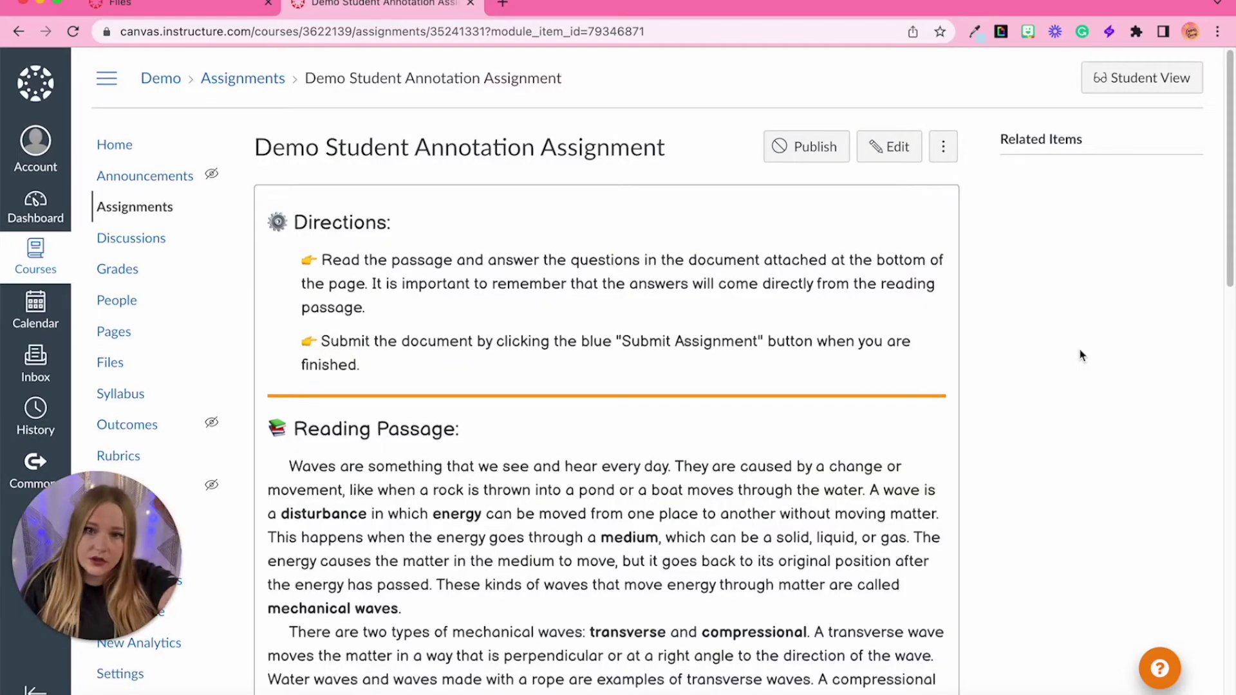
scroll(1081, 355, down, 15)
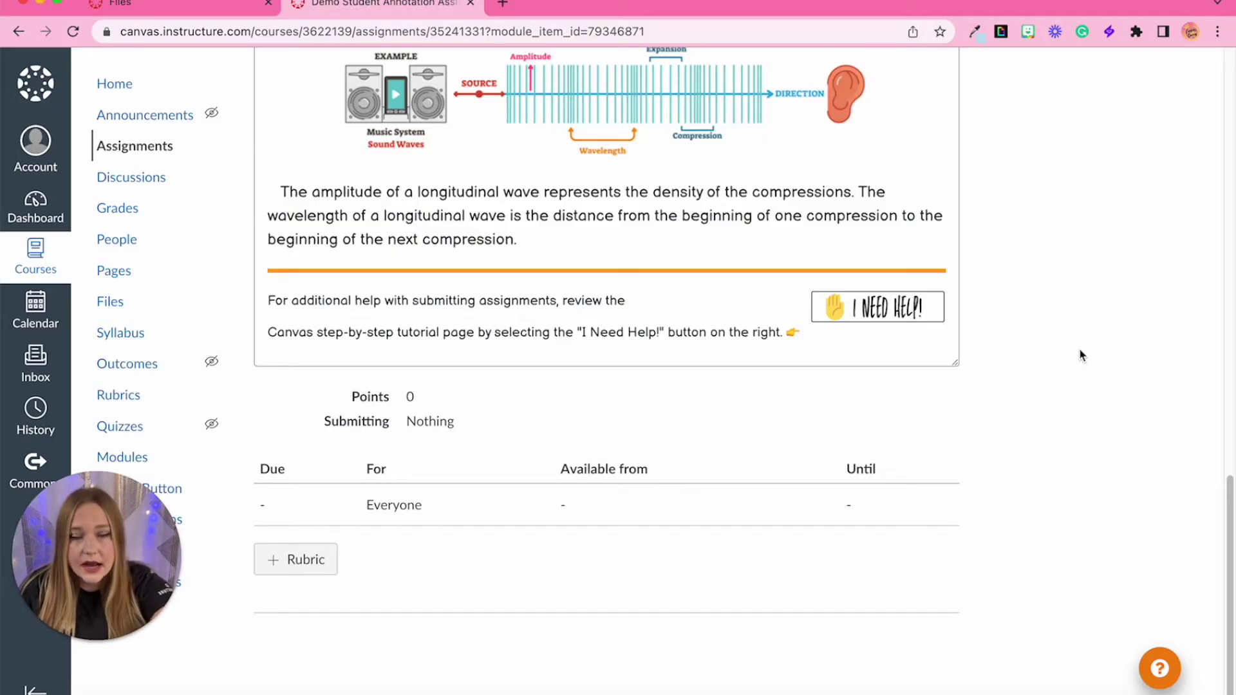
scroll(1081, 355, up, 15)
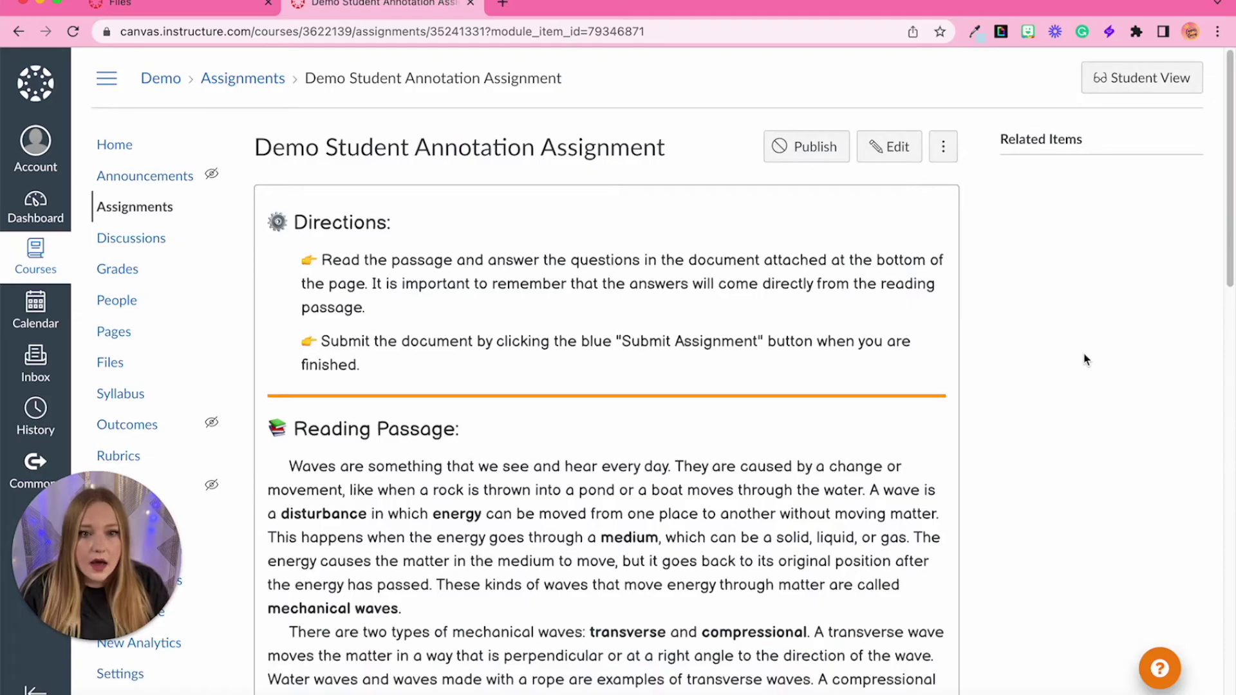
Step: Edit the Demo Student Annotation Assignment and change its Points from 0 to 4
click(904, 157)
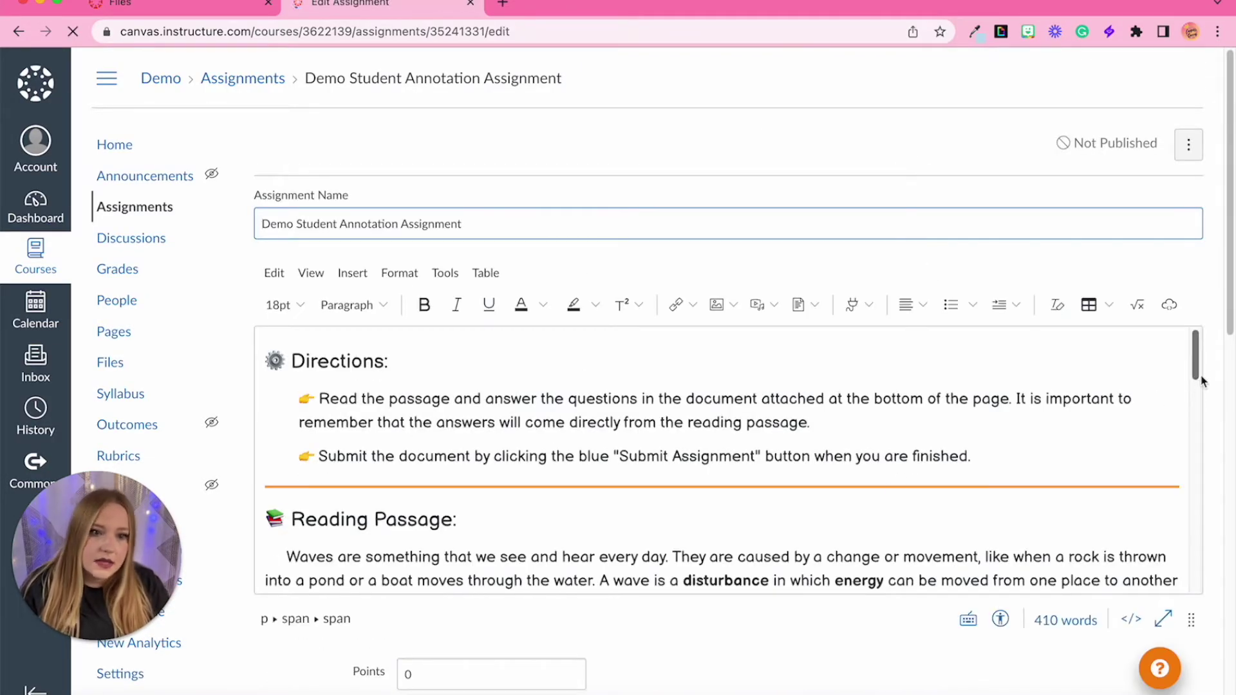
drag(1196, 366, 1197, 432)
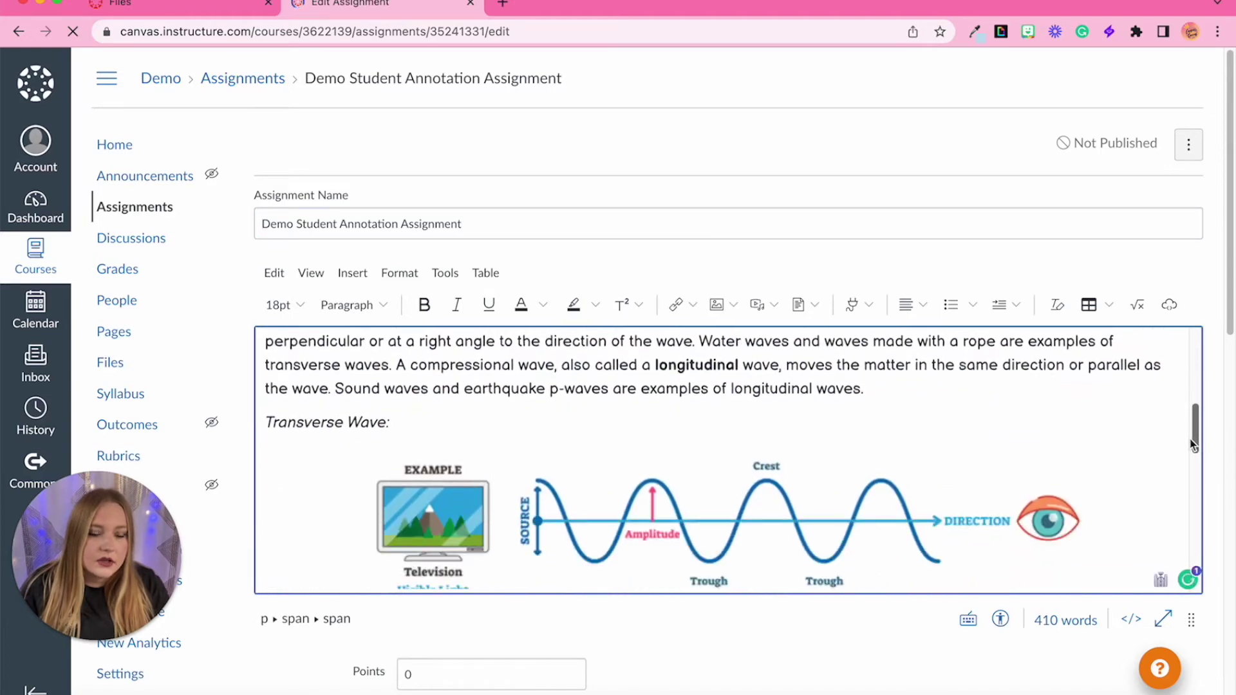
scroll(1207, 464, down, 1)
scroll(1207, 472, down, 3)
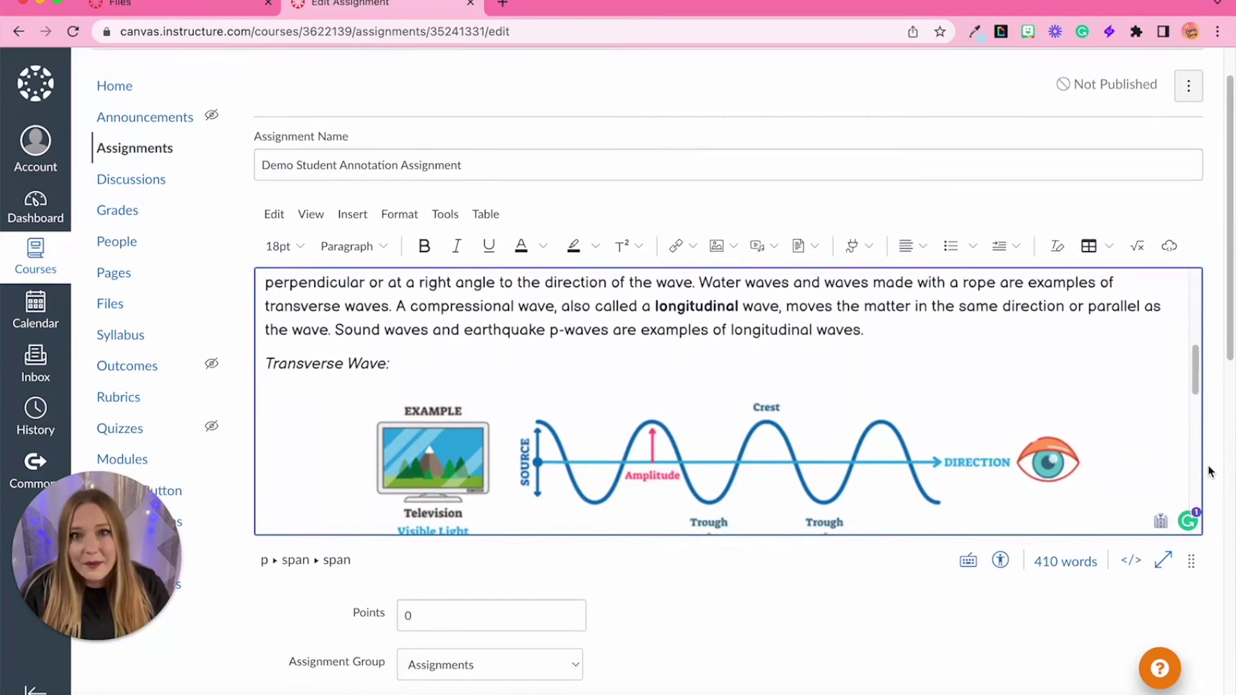
scroll(1208, 471, down, 6)
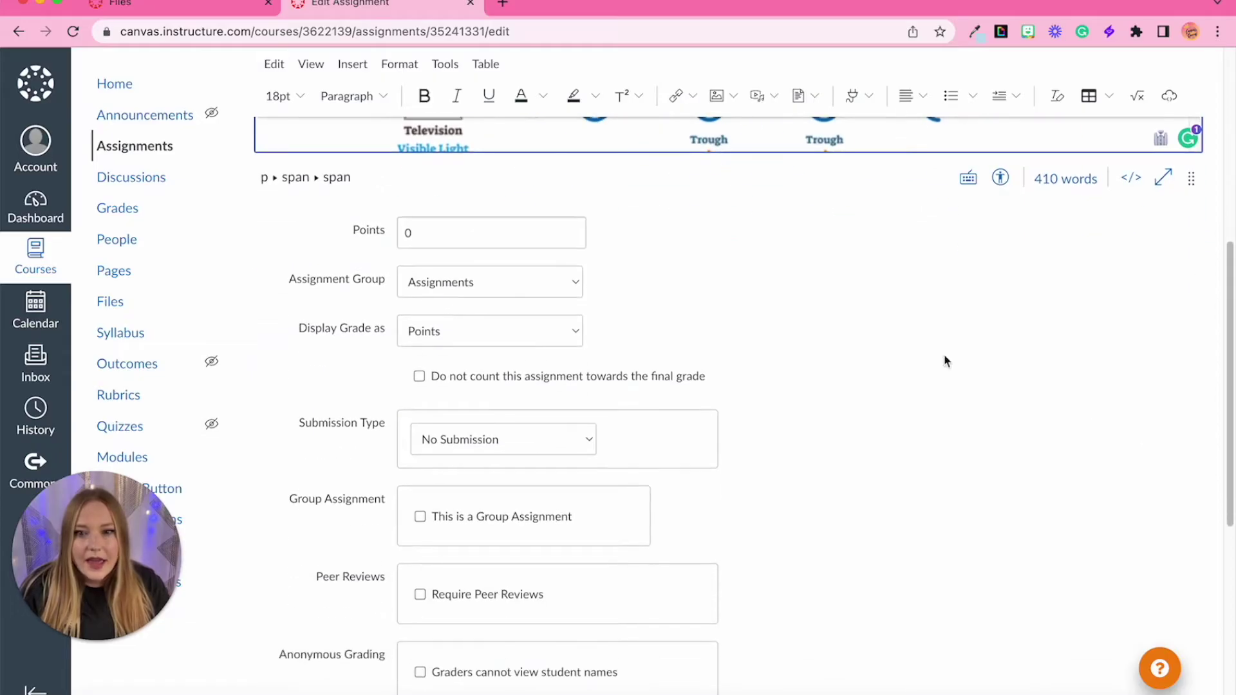
click(468, 235)
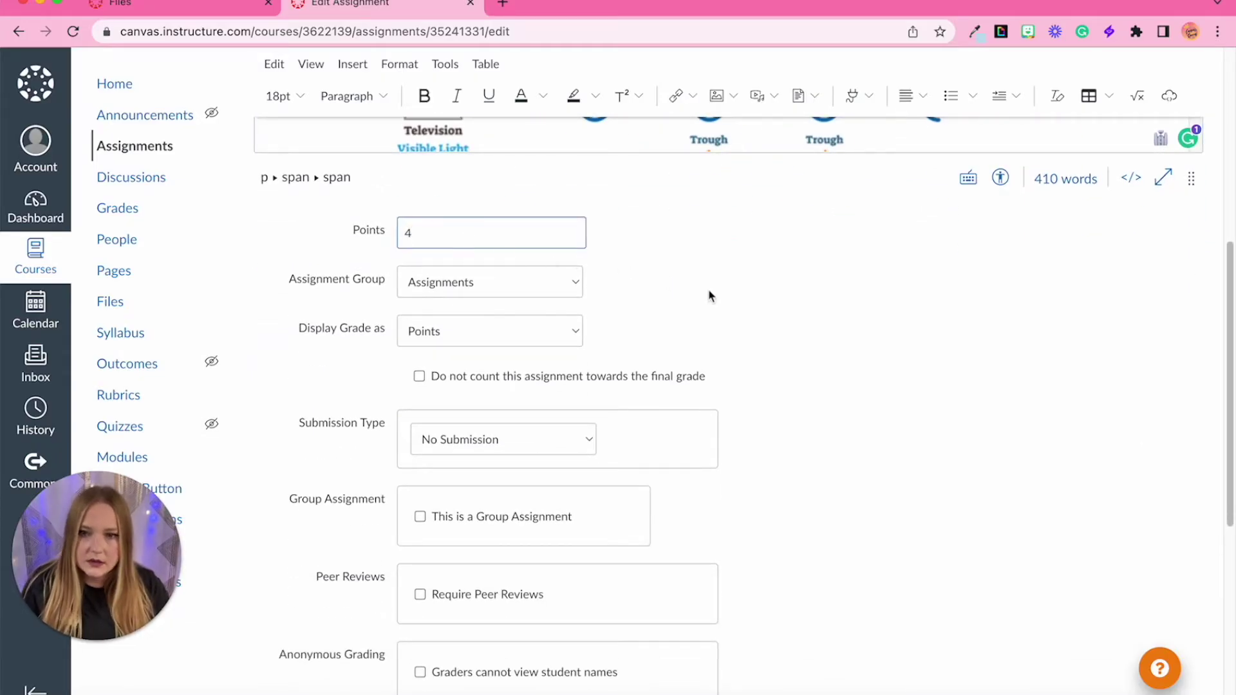
click(771, 313)
scroll(800, 365, down, 1)
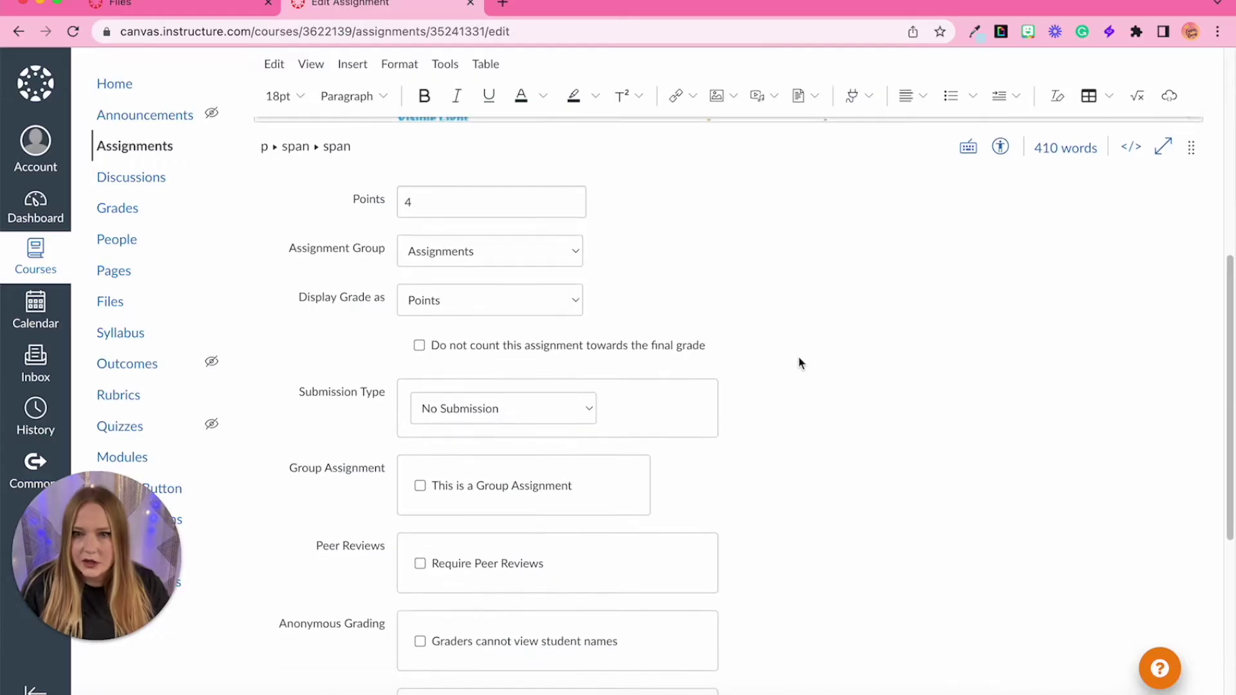
scroll(799, 360, down, 2)
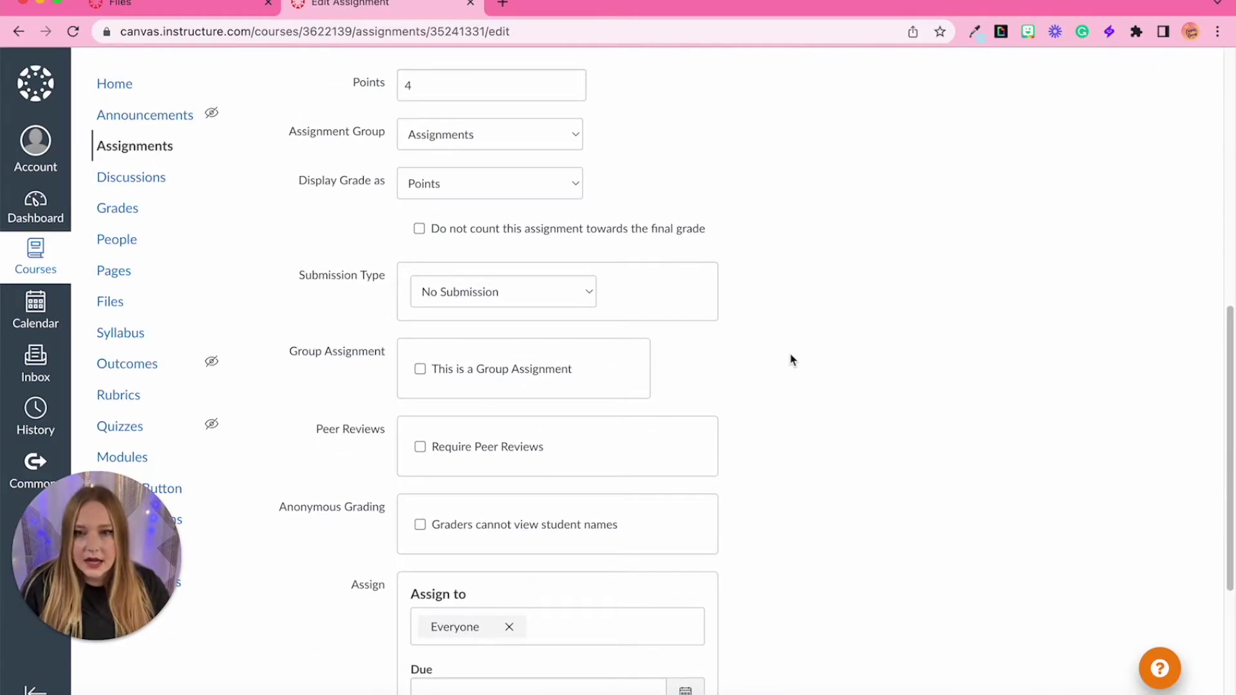
click(298, 275)
drag(298, 275, 383, 278)
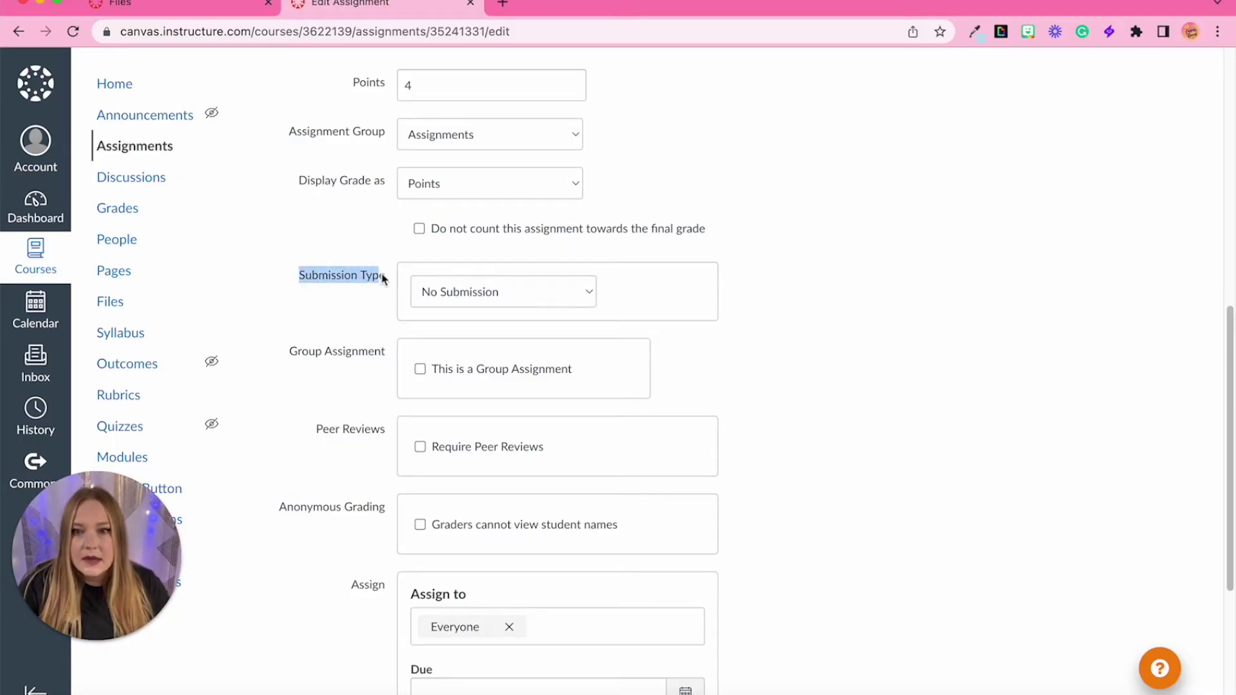
Step: Set the submission type to Online with Student Annotation as the entry option
click(778, 262)
key(super+equal)
key(super+equal)
key(super+equal)
key(super+equal)
key(super+equal)
key(super+equal)
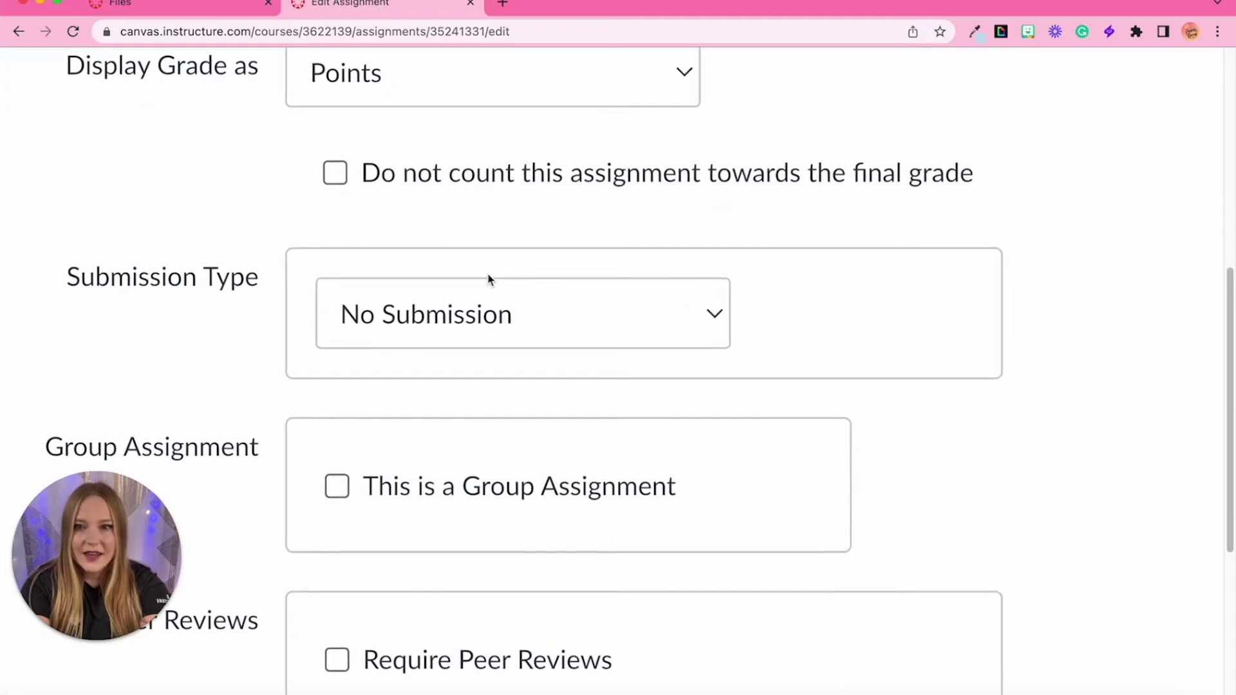
click(488, 328)
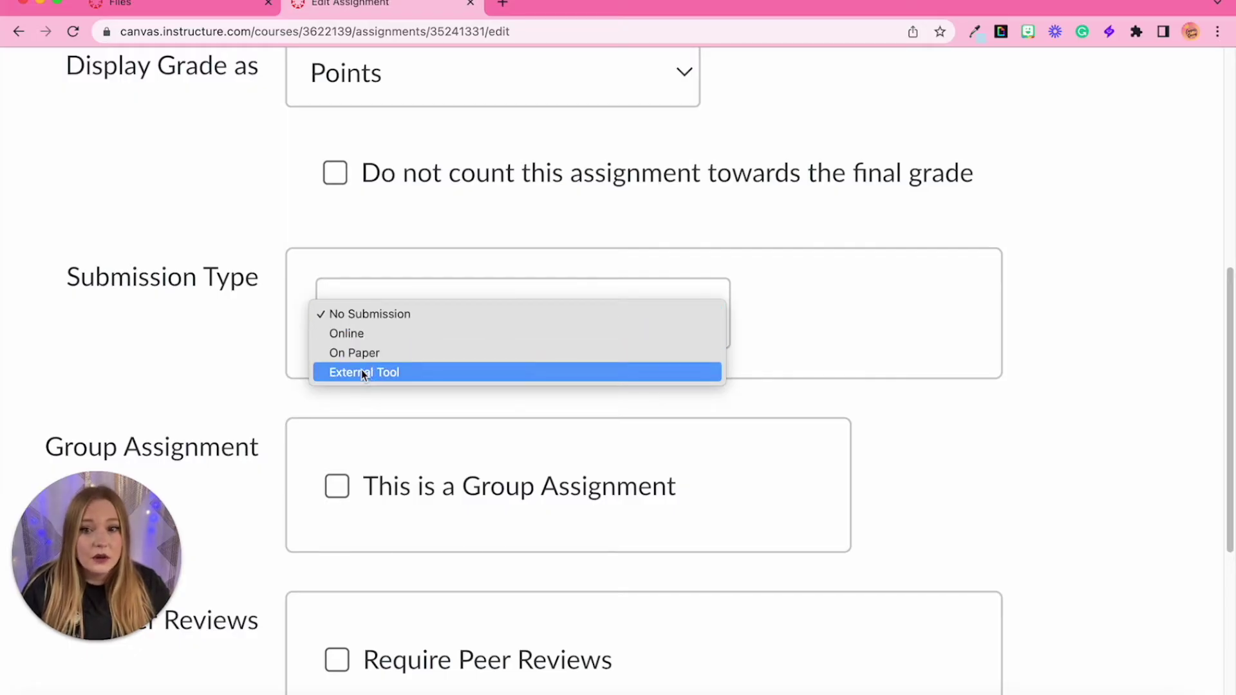
click(348, 333)
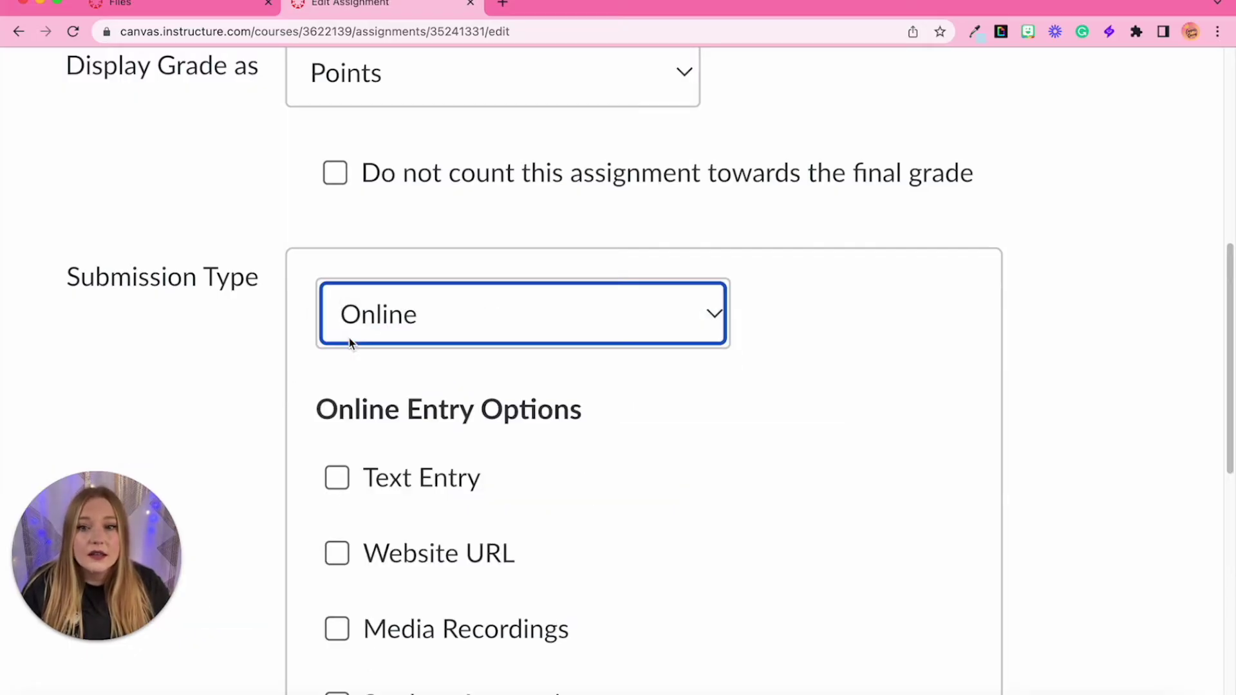
scroll(723, 454, down, 2)
scroll(722, 455, down, 3)
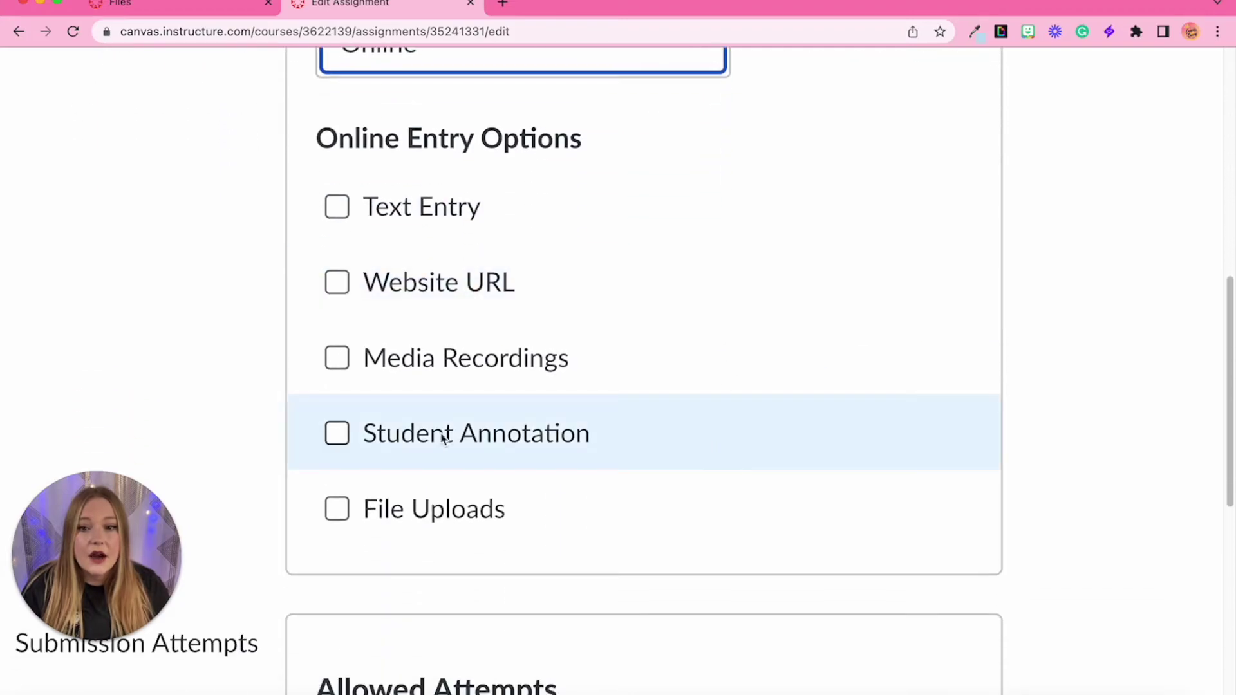
click(396, 440)
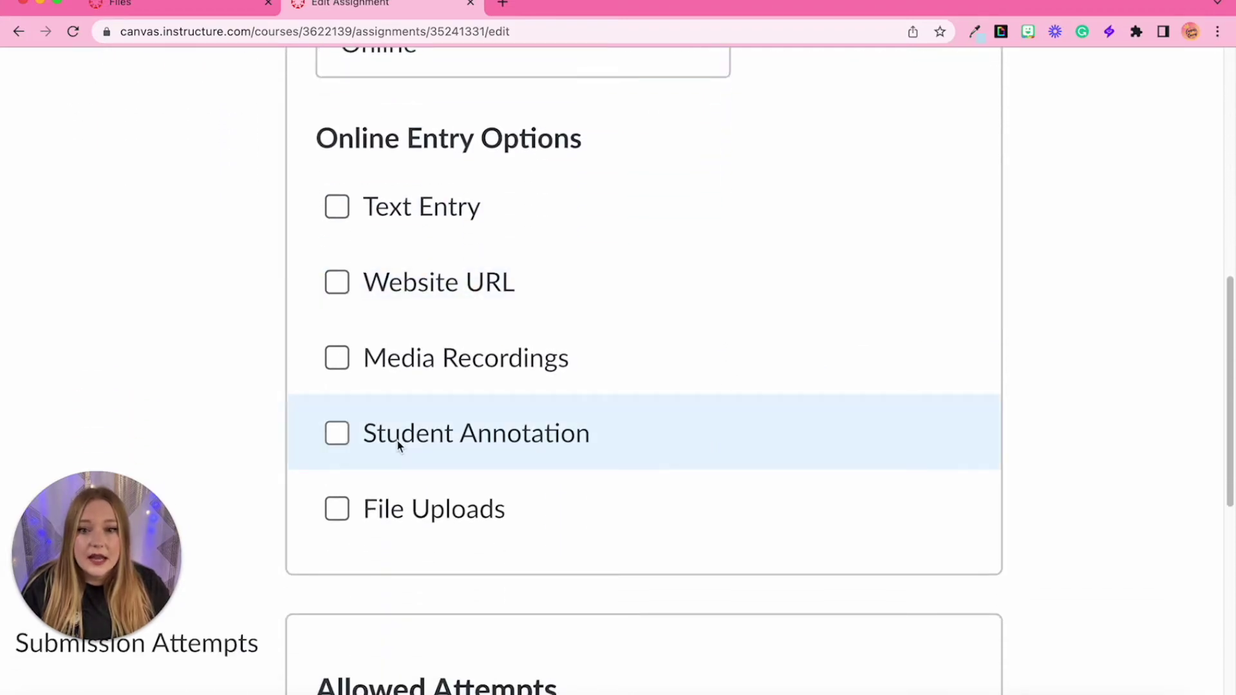
key(super+0)
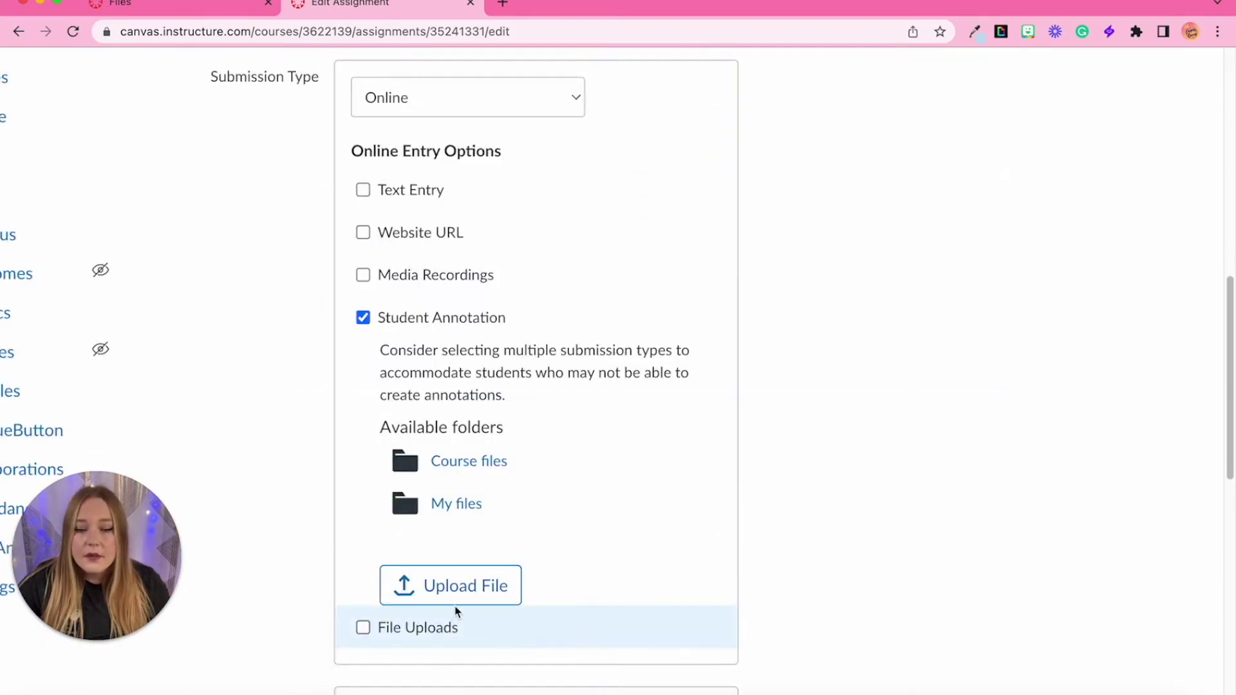
Step: Use Waves Reading Questions (1).pdf from Course files as the annotation document, then save and publish
click(461, 477)
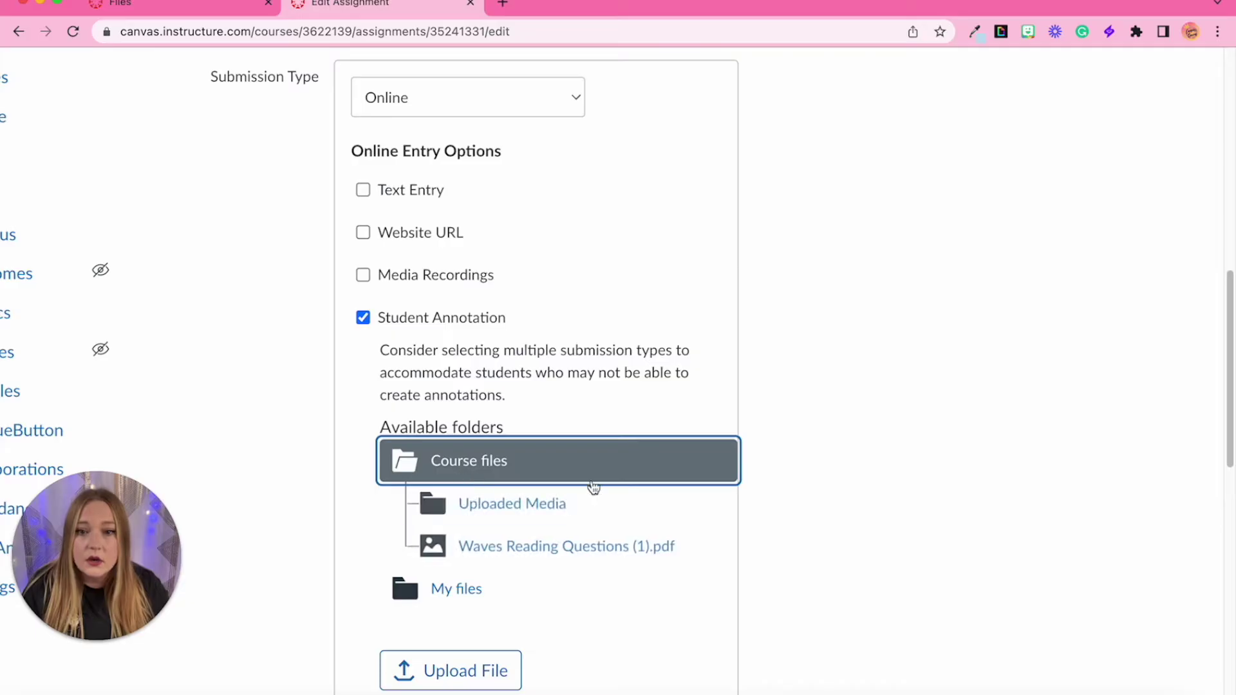
click(509, 547)
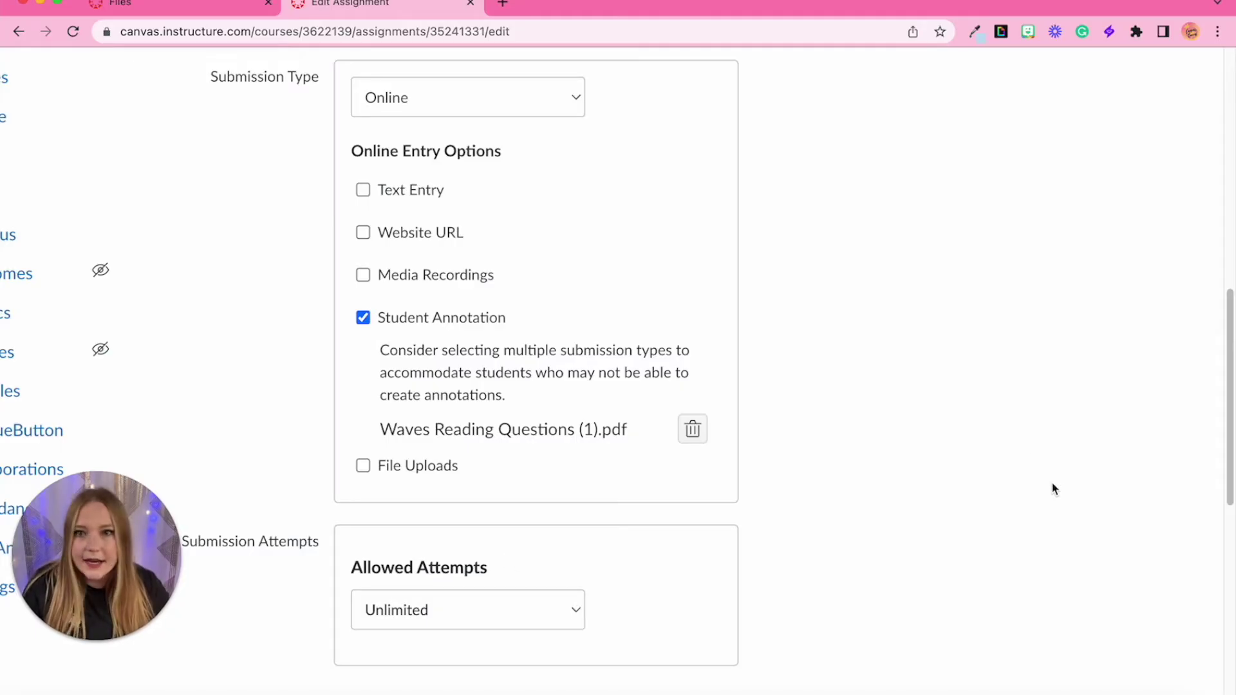
scroll(1052, 489, down, 3)
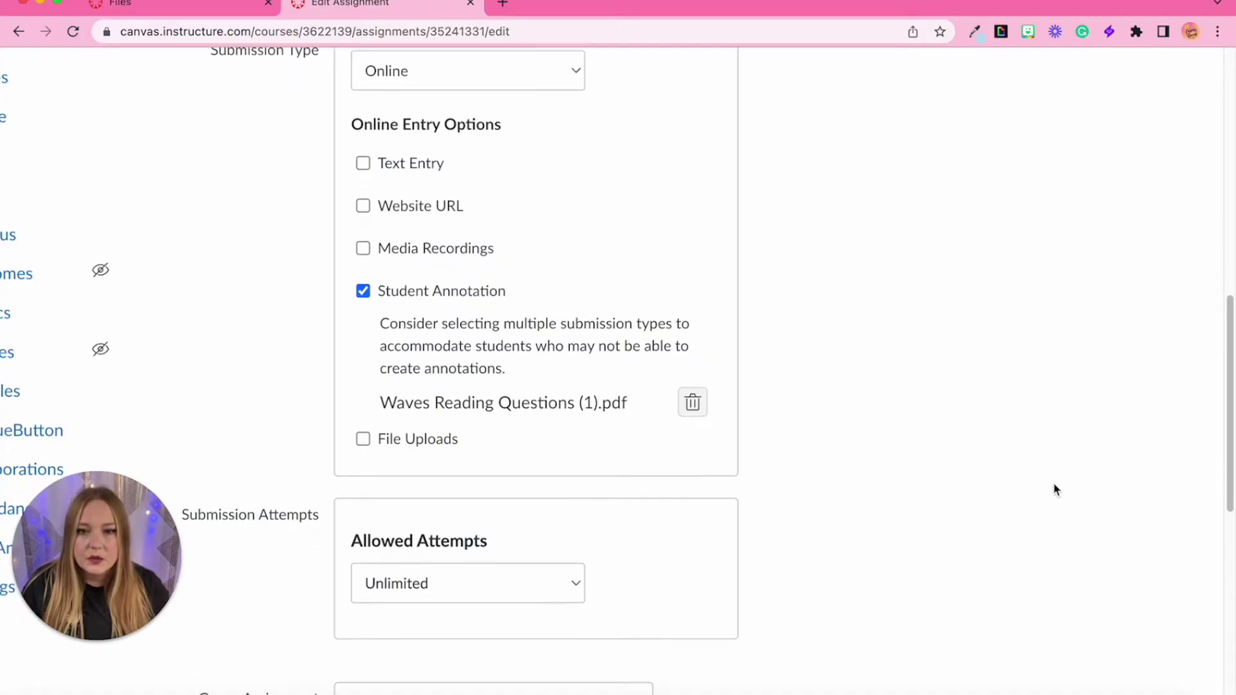
scroll(1054, 490, down, 10)
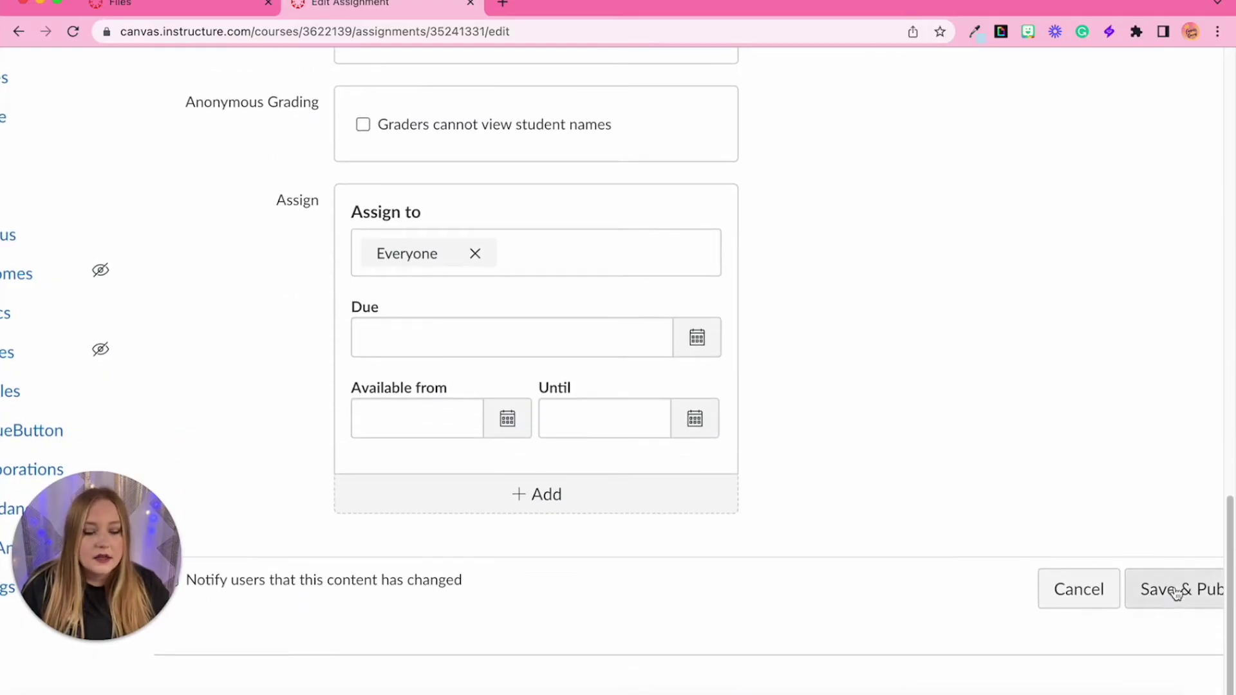
scroll(1177, 592, right, 3)
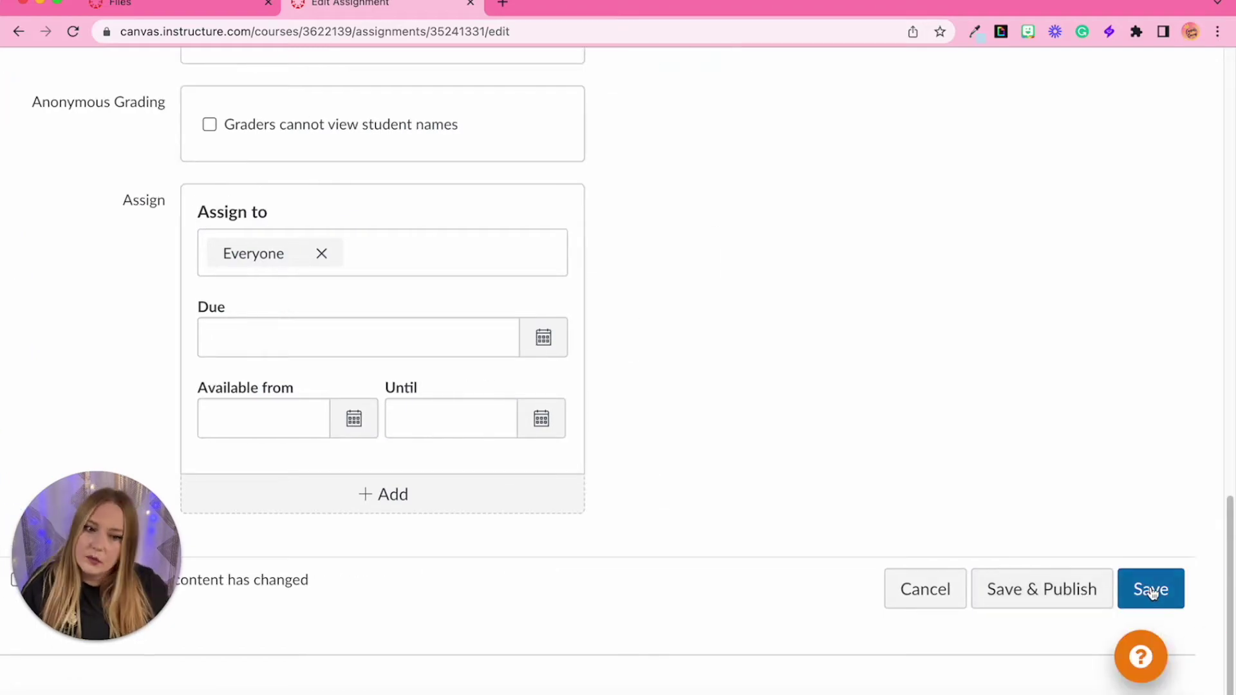
click(1073, 599)
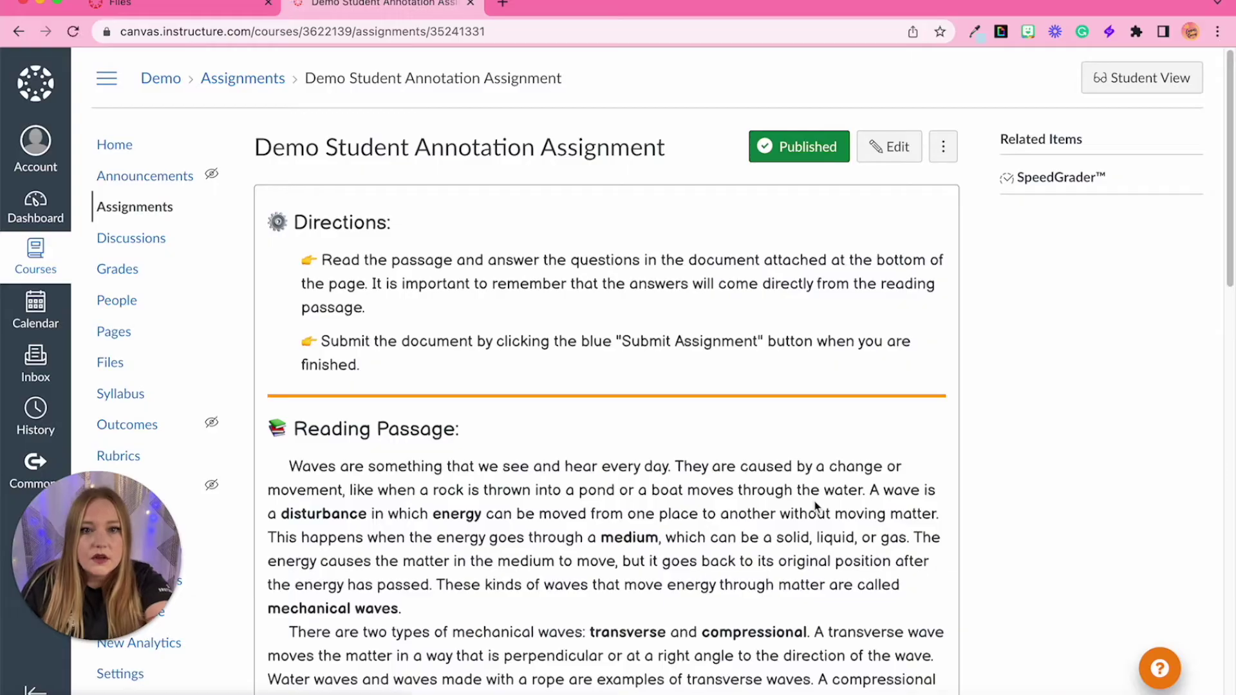
scroll(1076, 454, down, 15)
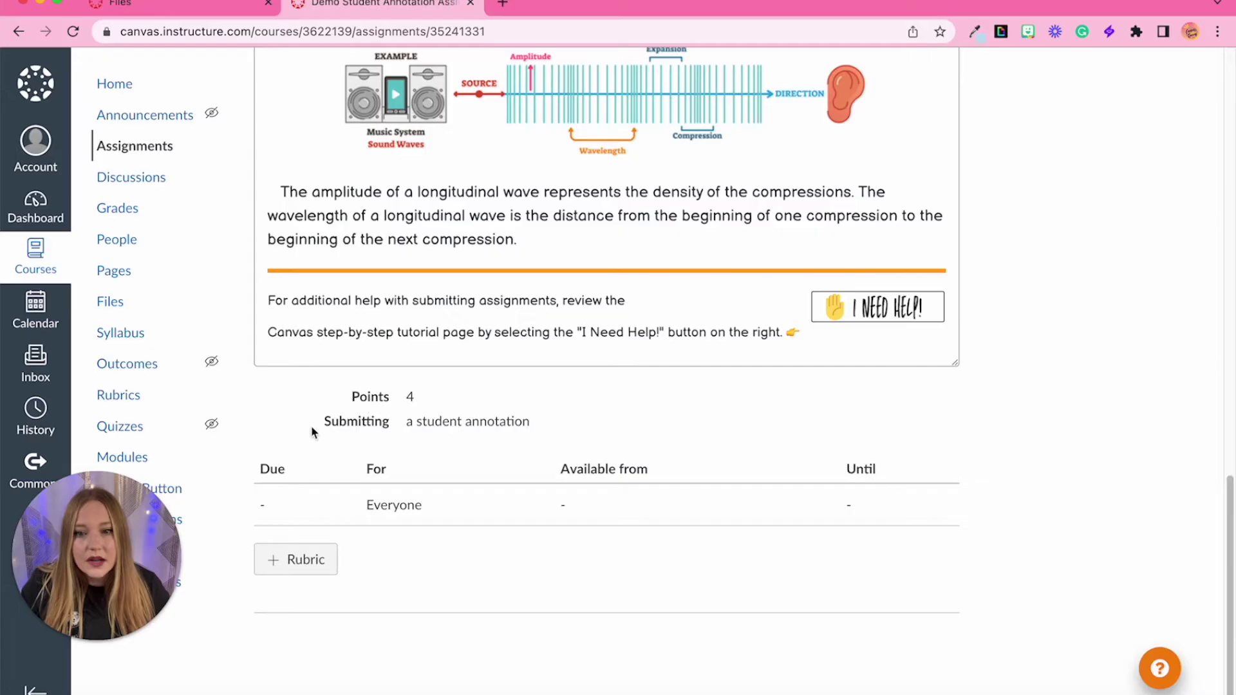
mouse_move(312, 427)
mouse_down()
mouse_move(447, 412)
mouse_move(543, 427)
mouse_up()
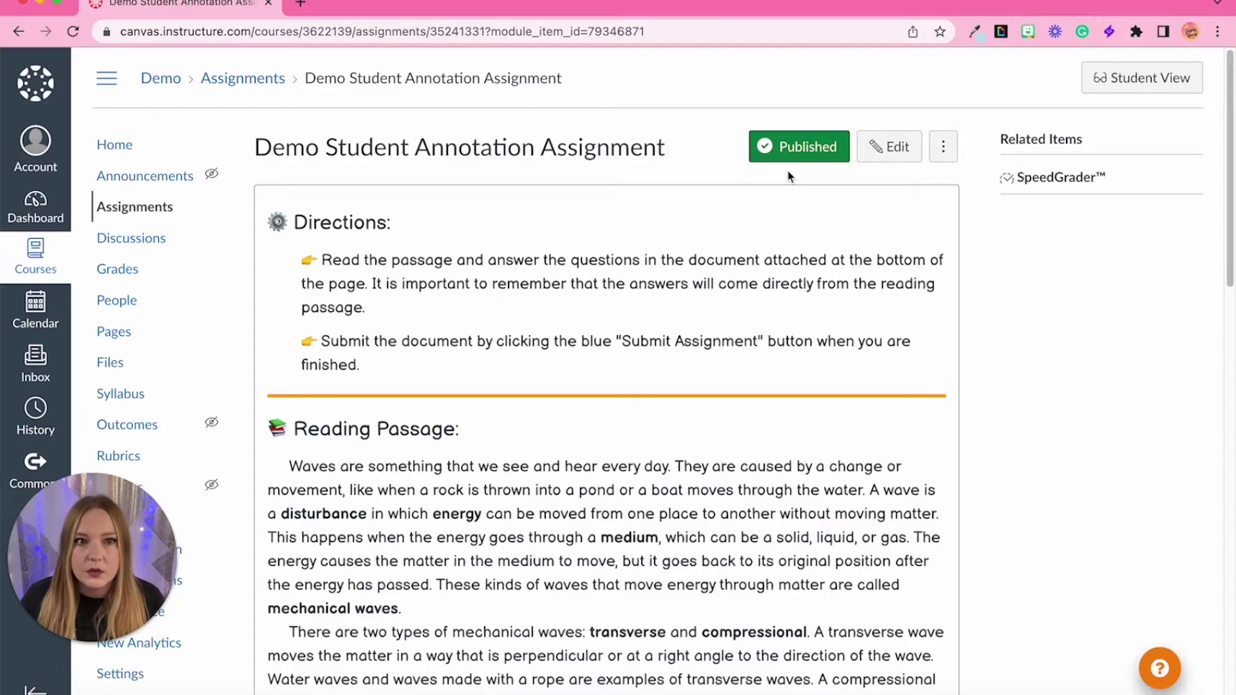
Step: Switch to Student View and scroll down to the assignment's student annotation worksheet
click(1176, 87)
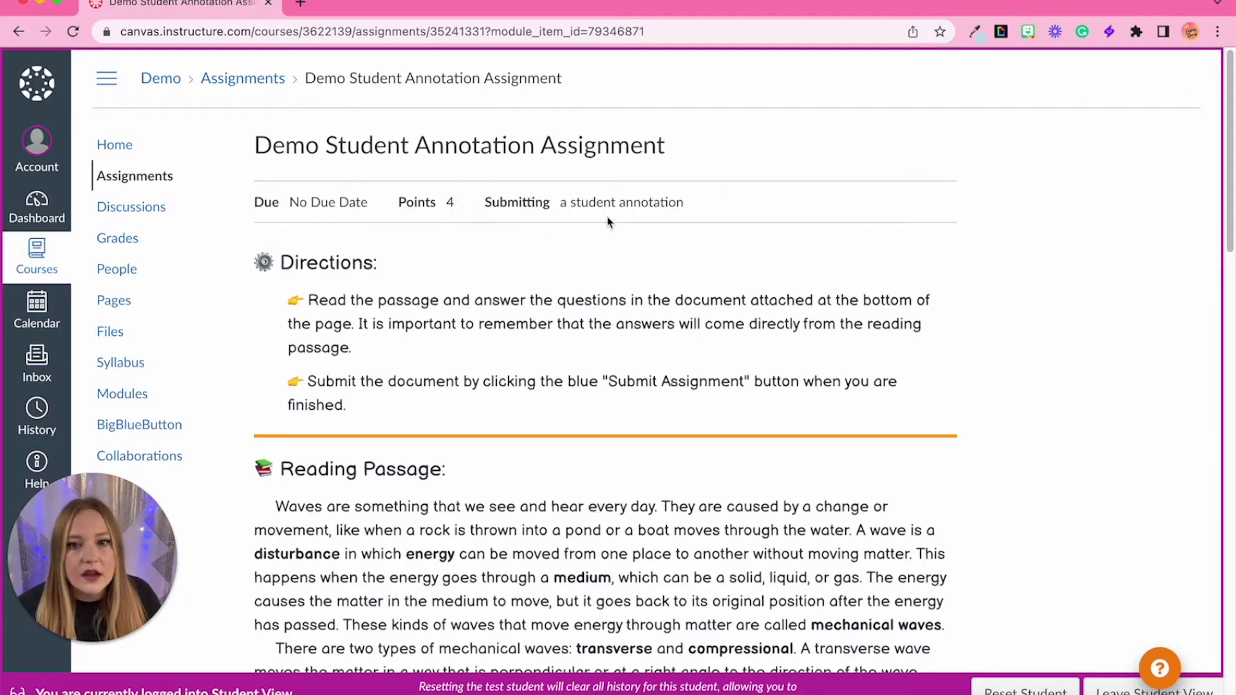
scroll(1136, 378, down, 20)
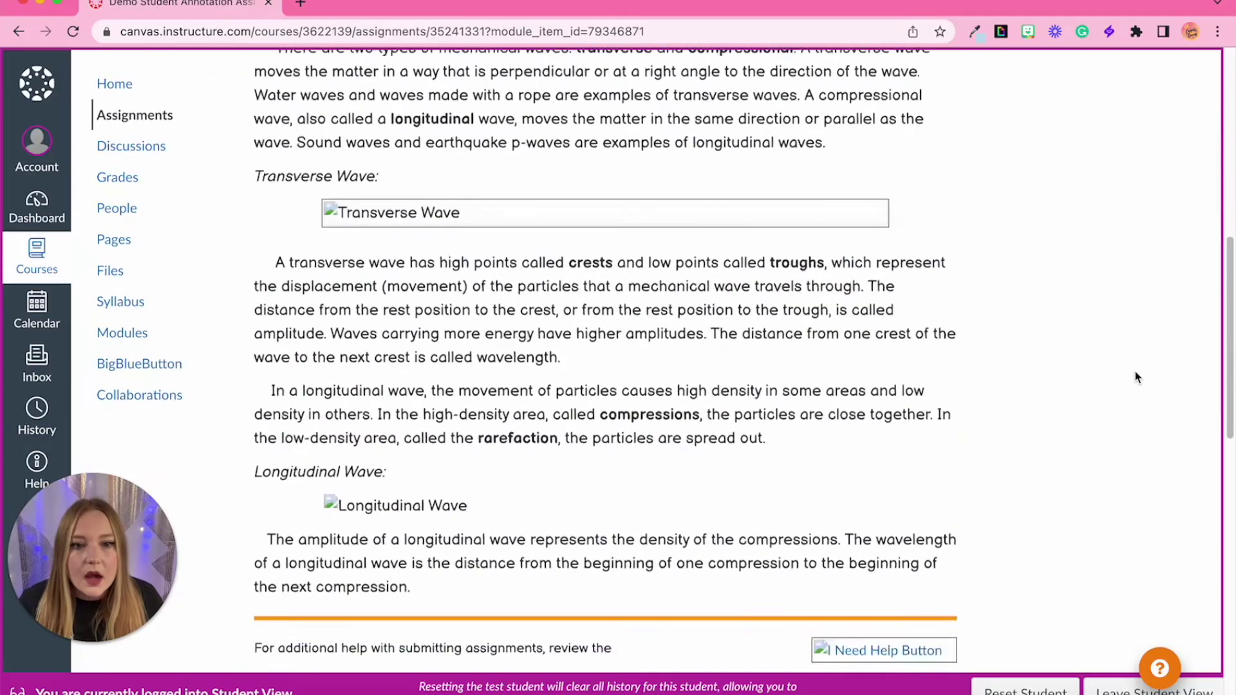
scroll(1135, 379, down, 1)
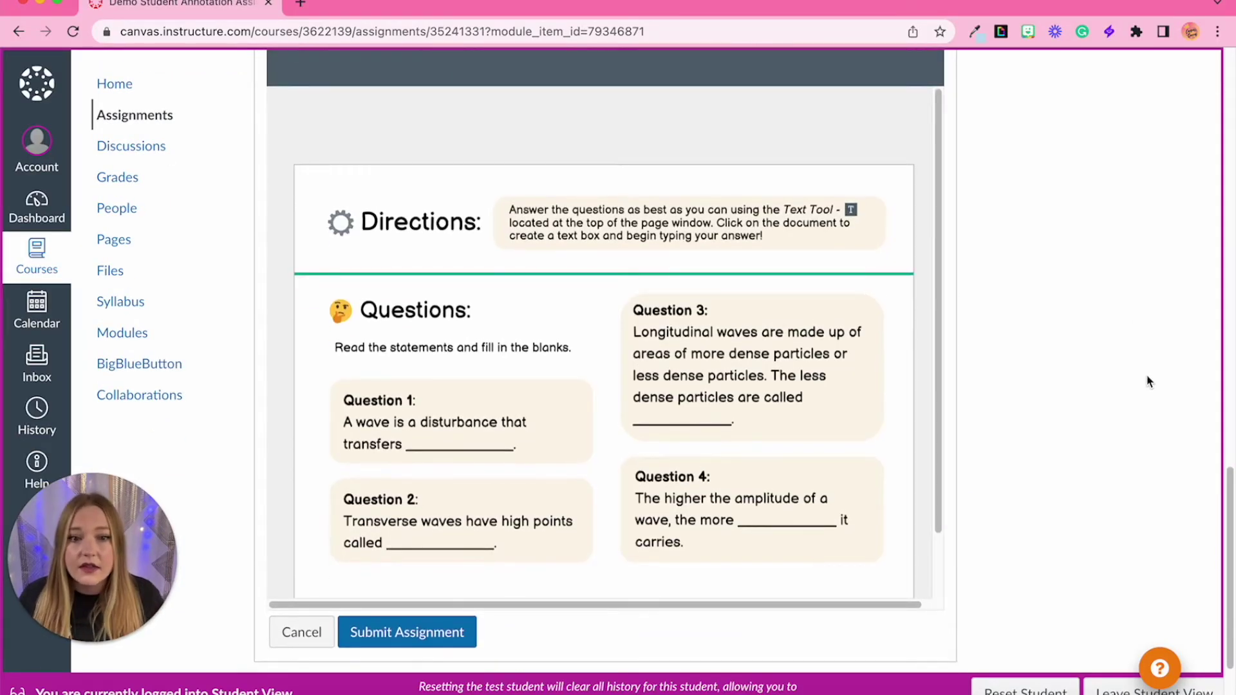
scroll(1138, 379, up, 4)
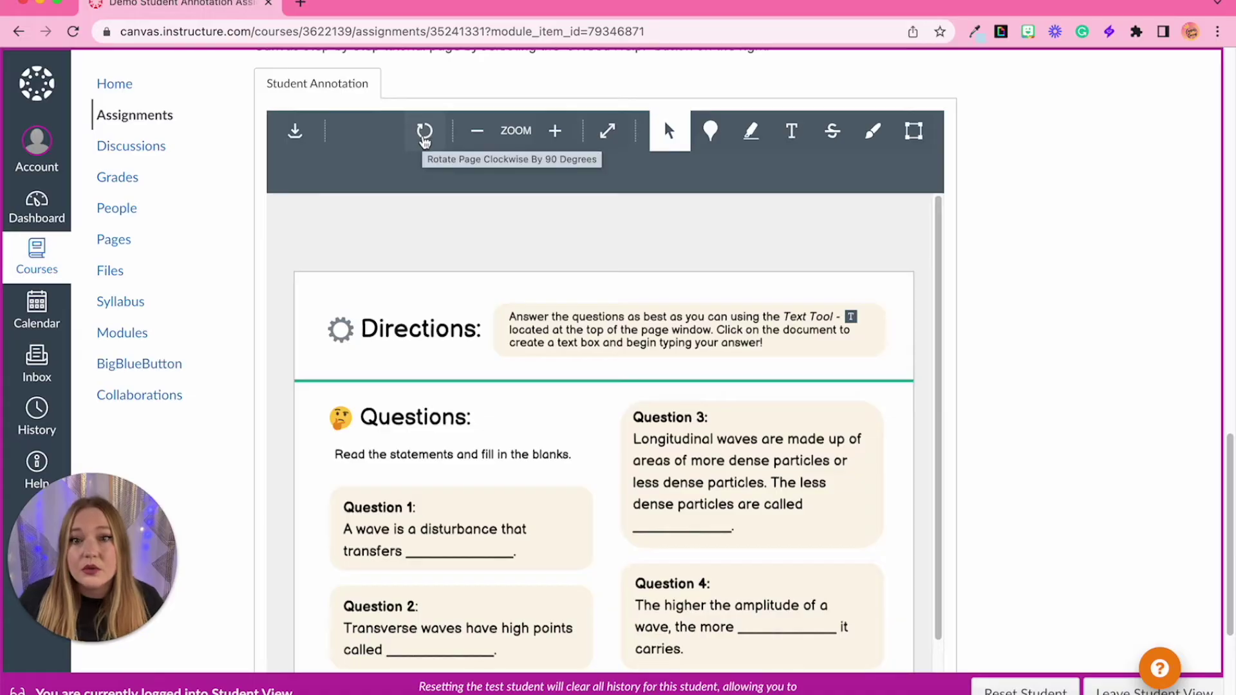
click(424, 135)
click(425, 135)
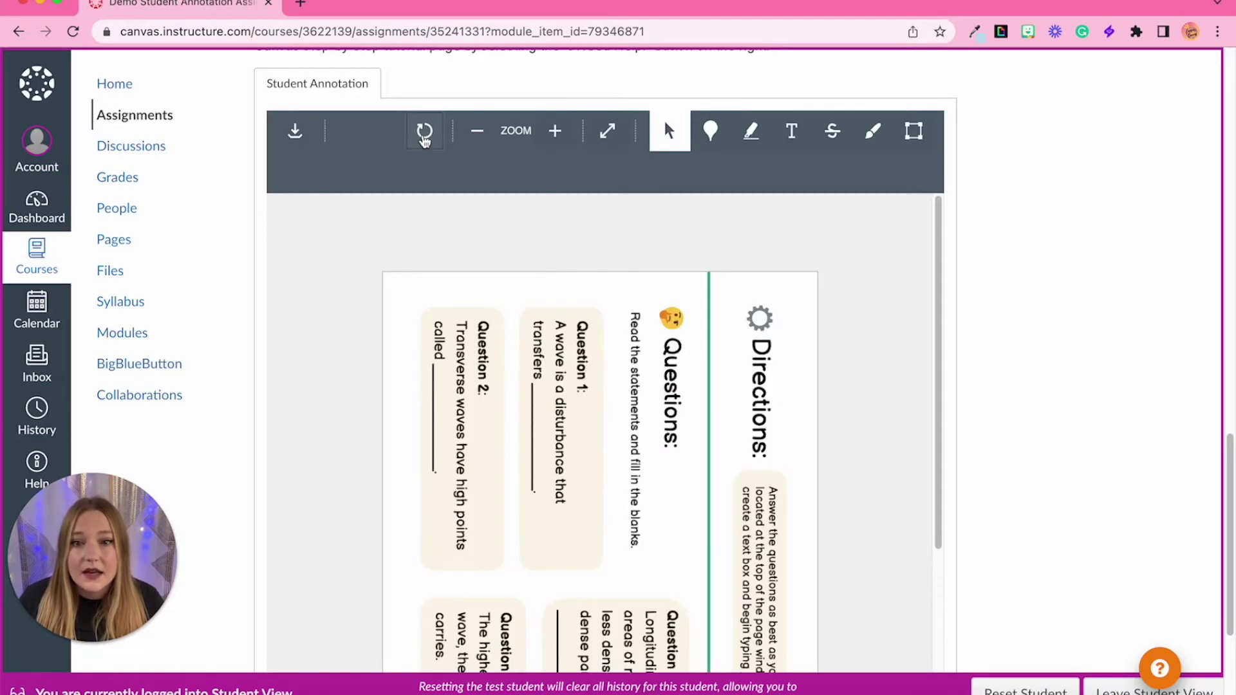
click(424, 136)
click(424, 135)
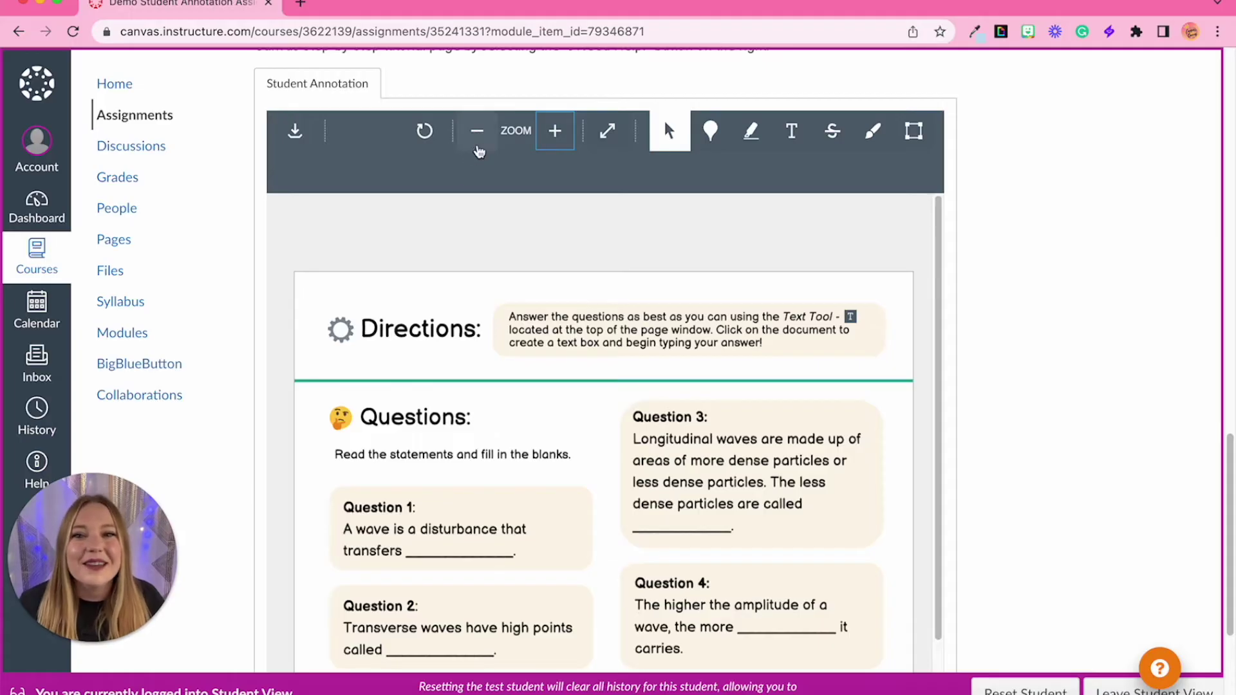
click(478, 146)
click(555, 131)
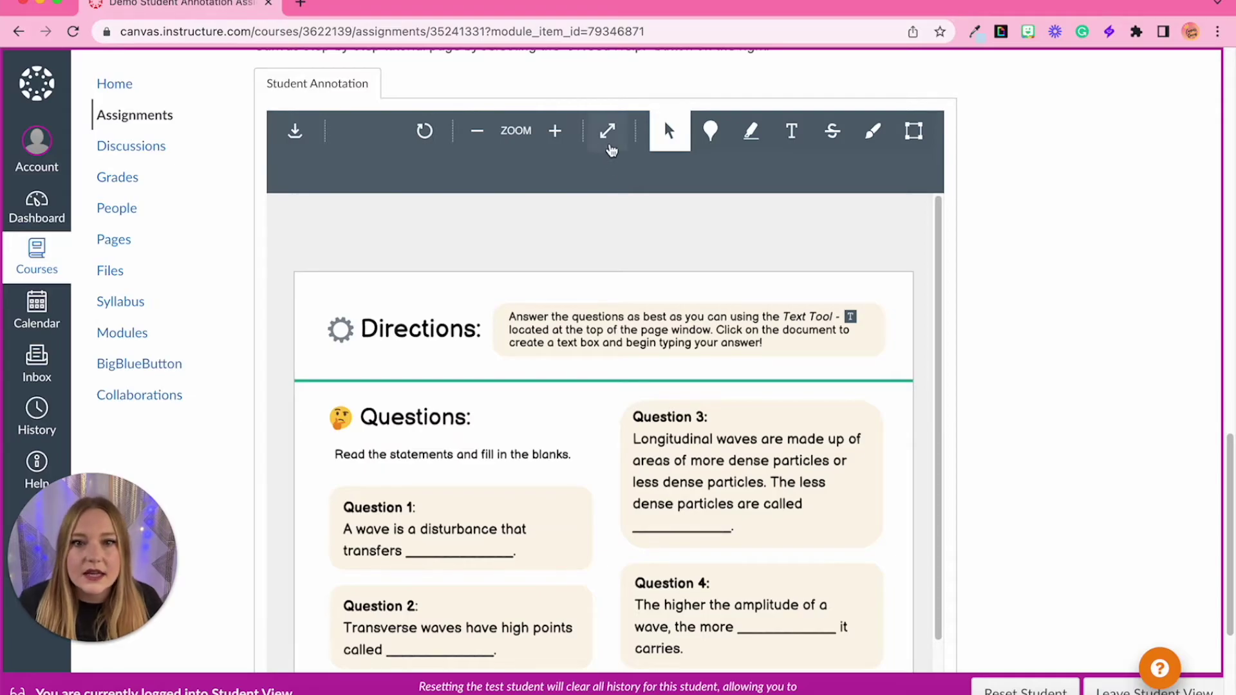
click(607, 131)
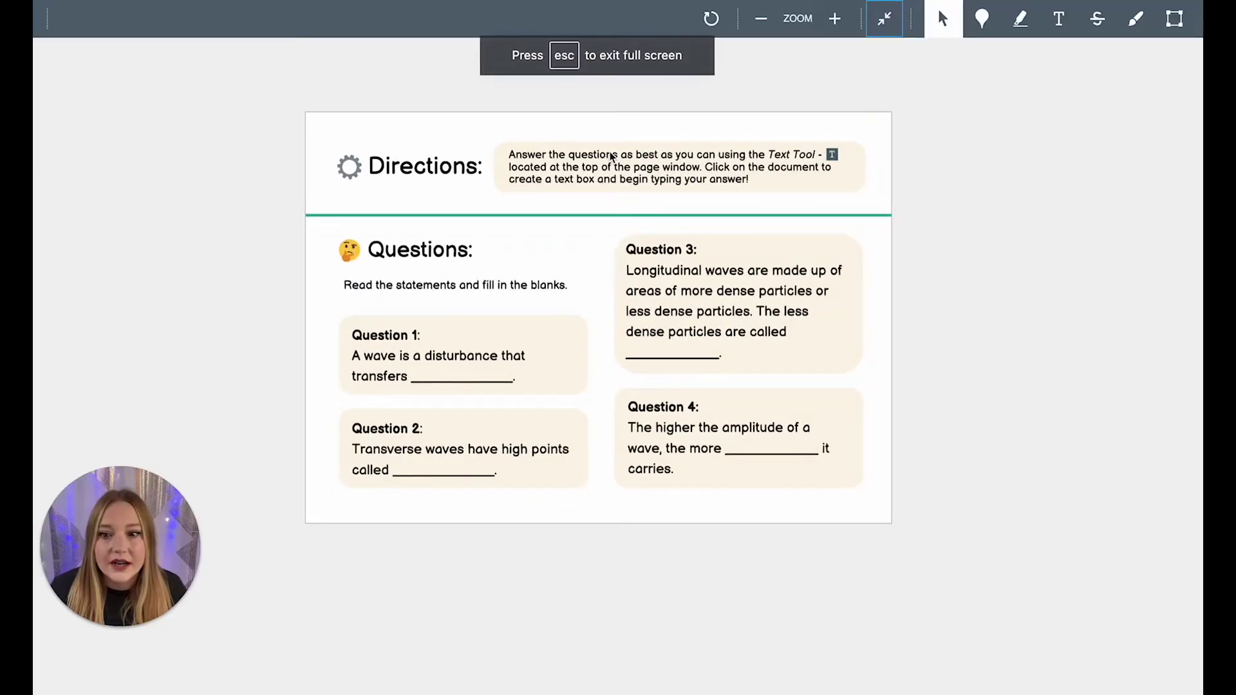
Step: Show the annotation worksheet full screen and zoom in twice so the questions are readable
click(834, 19)
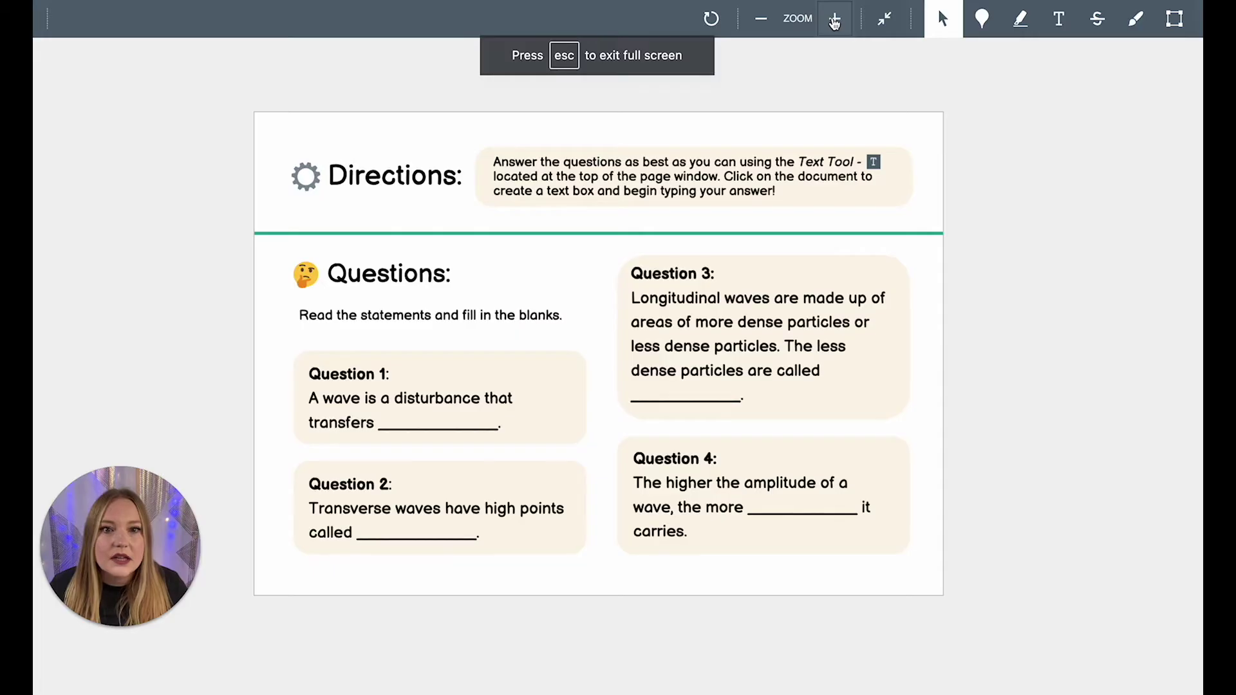
click(834, 19)
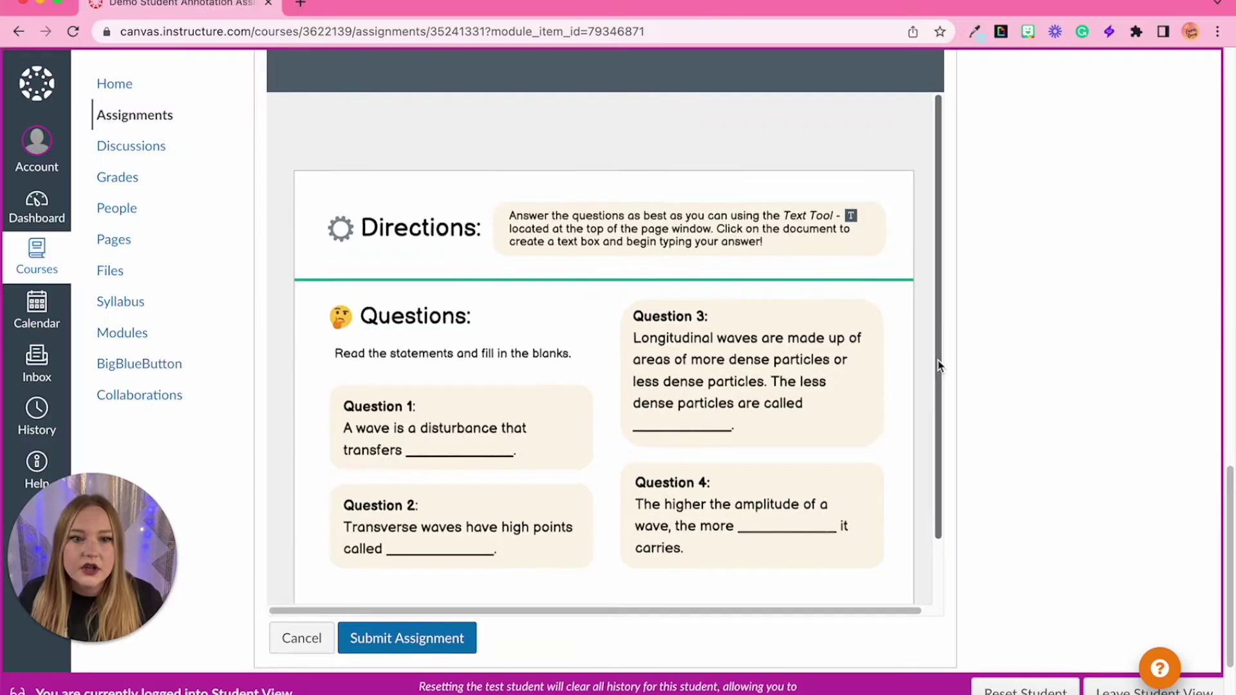
scroll(974, 419, down, 3)
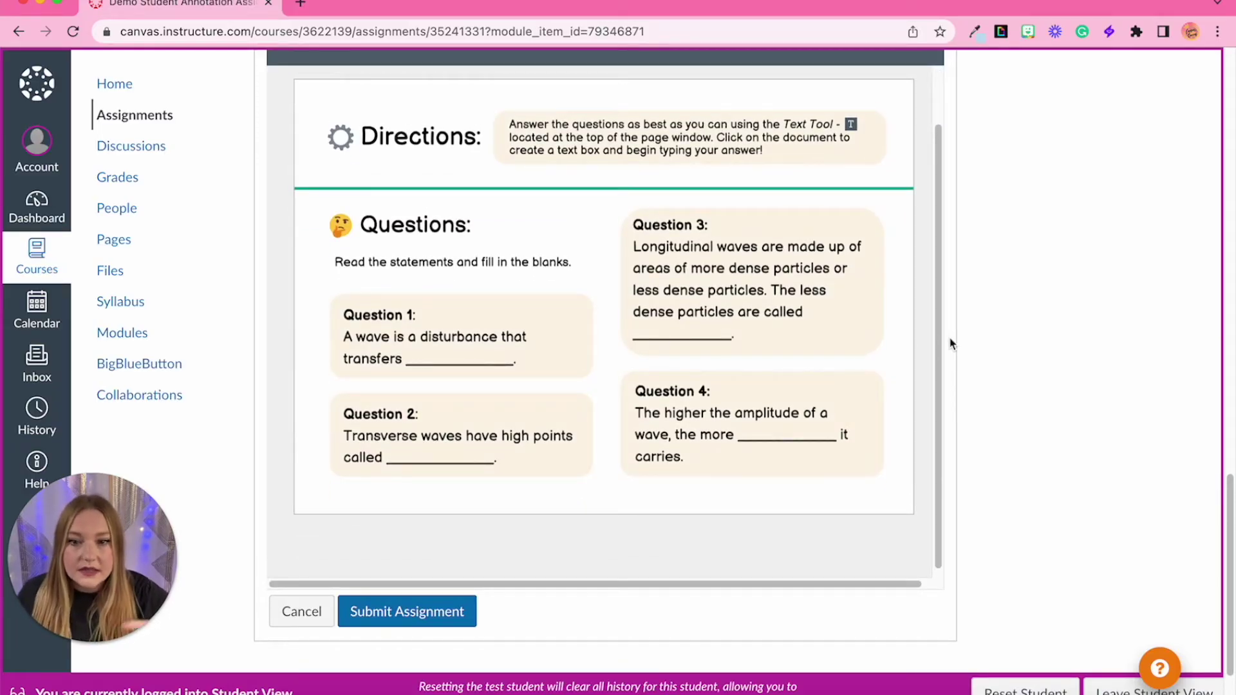
scroll(953, 343, up, 7)
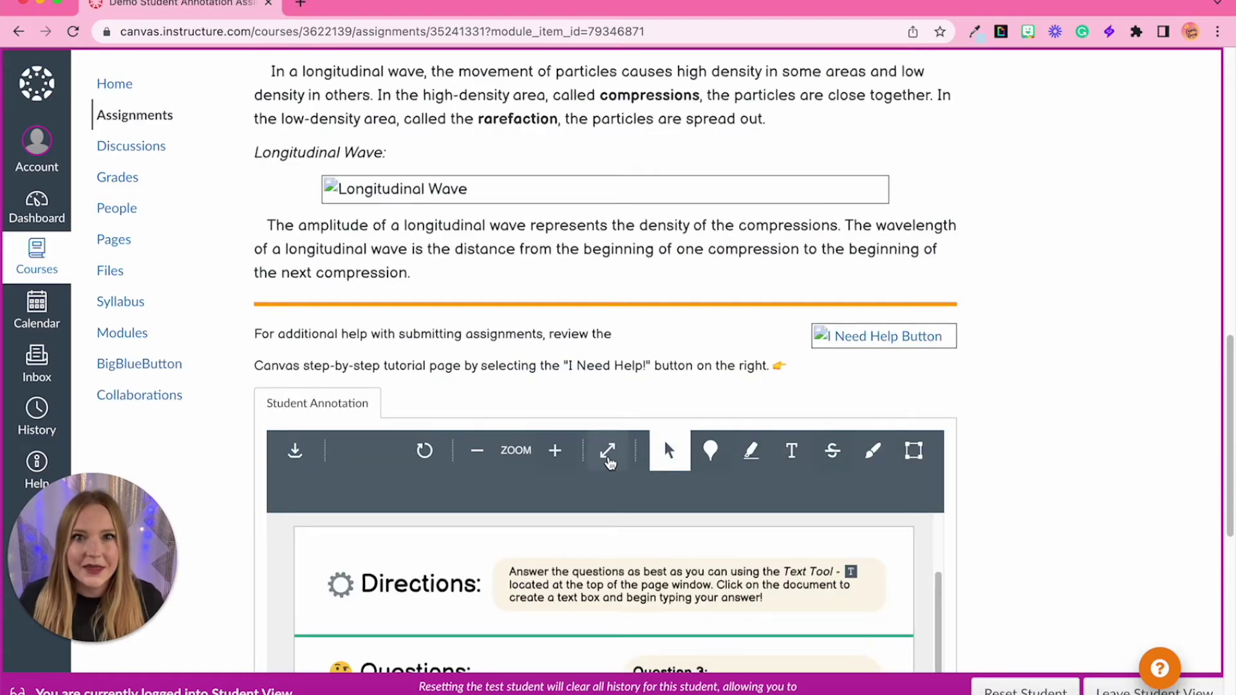
click(608, 460)
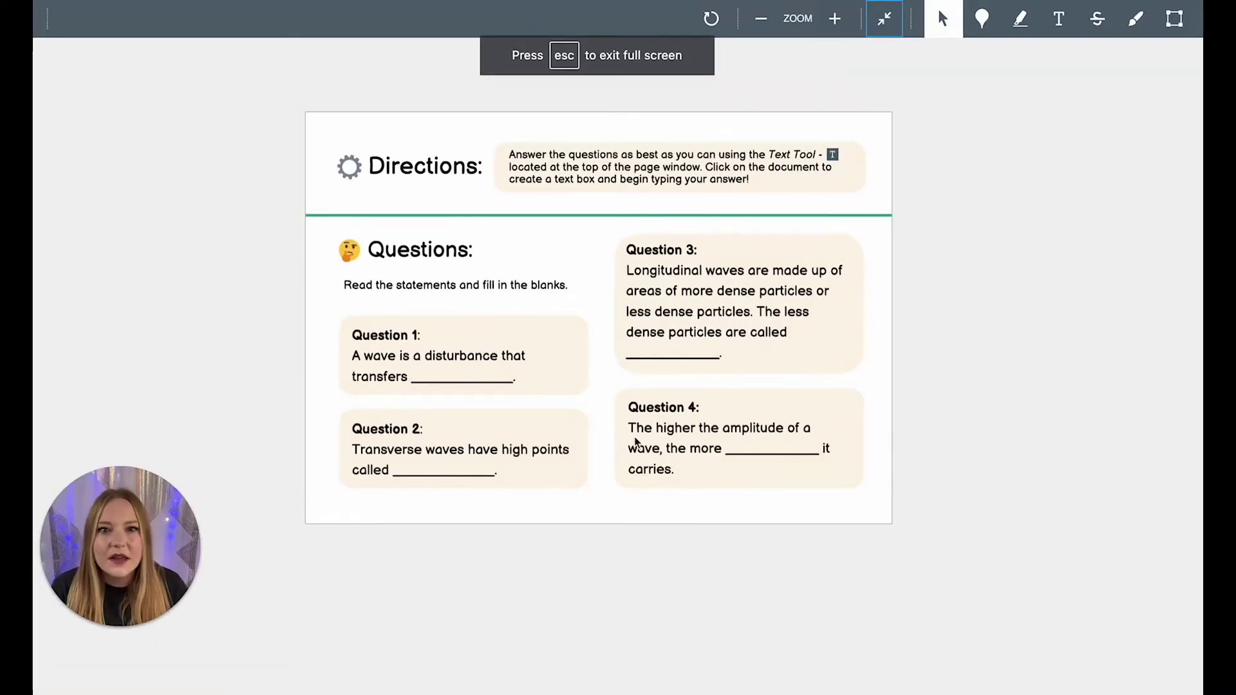
click(838, 26)
click(840, 27)
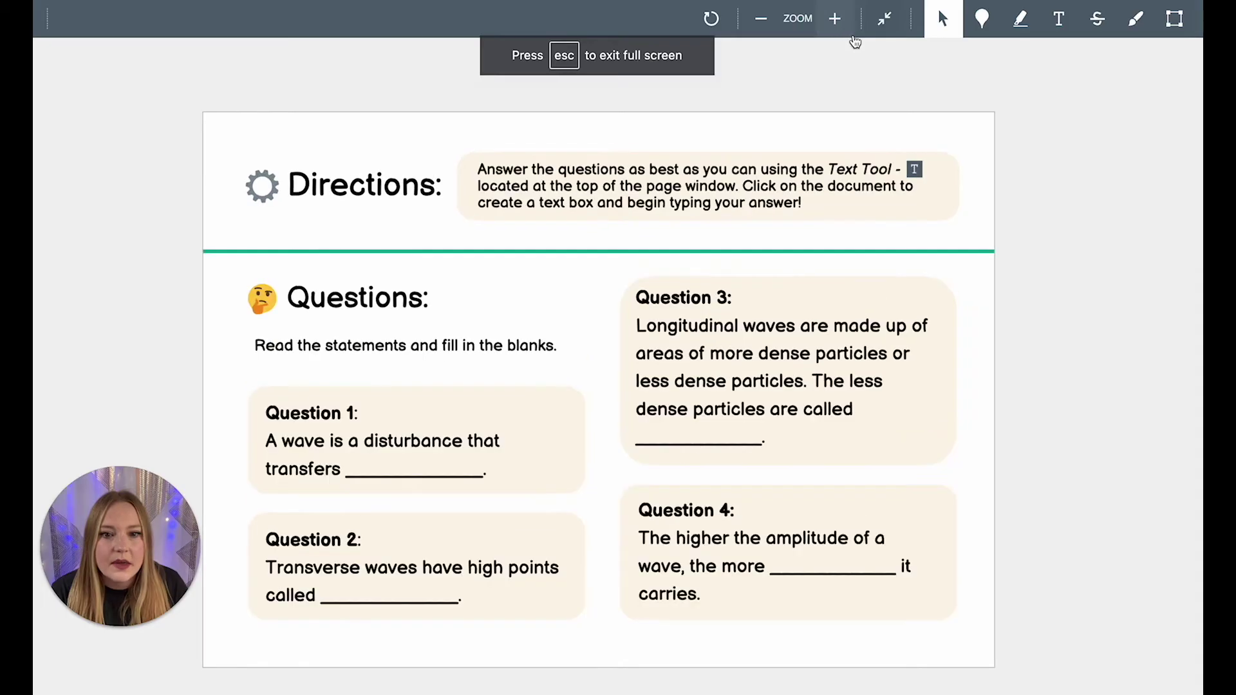
click(990, 35)
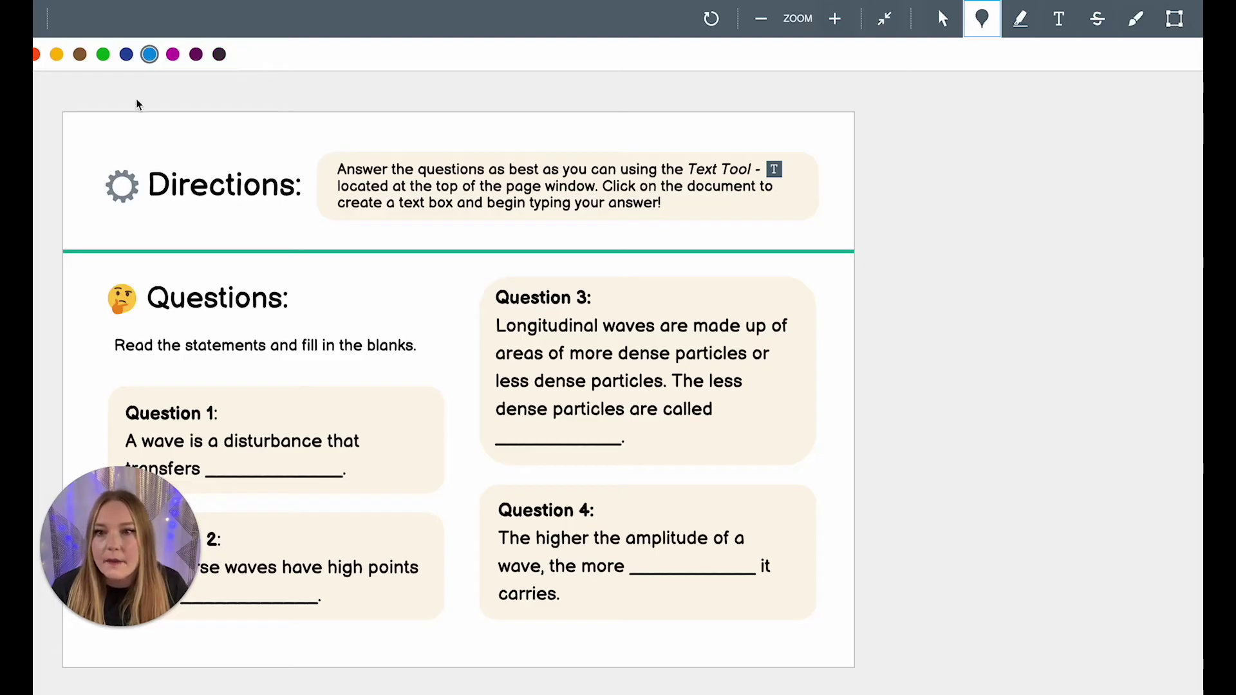
Step: Pin a magenta comment reading 'leave a comment!' beside Question 3
click(172, 54)
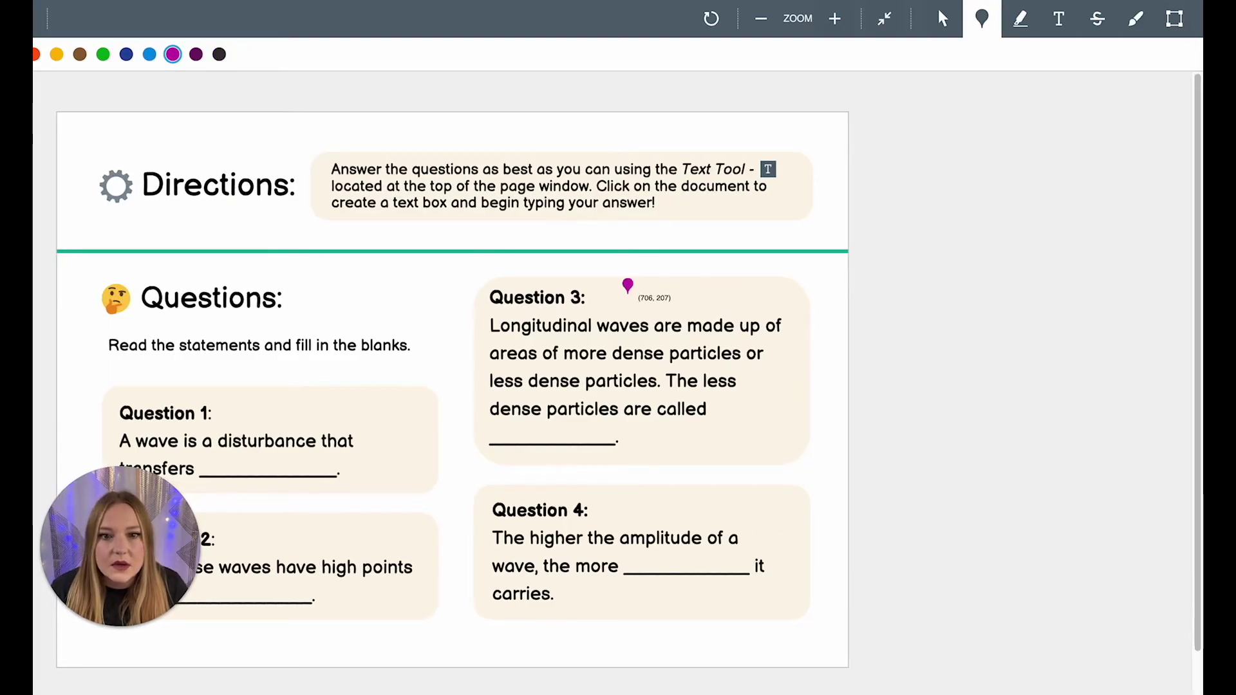
click(606, 293)
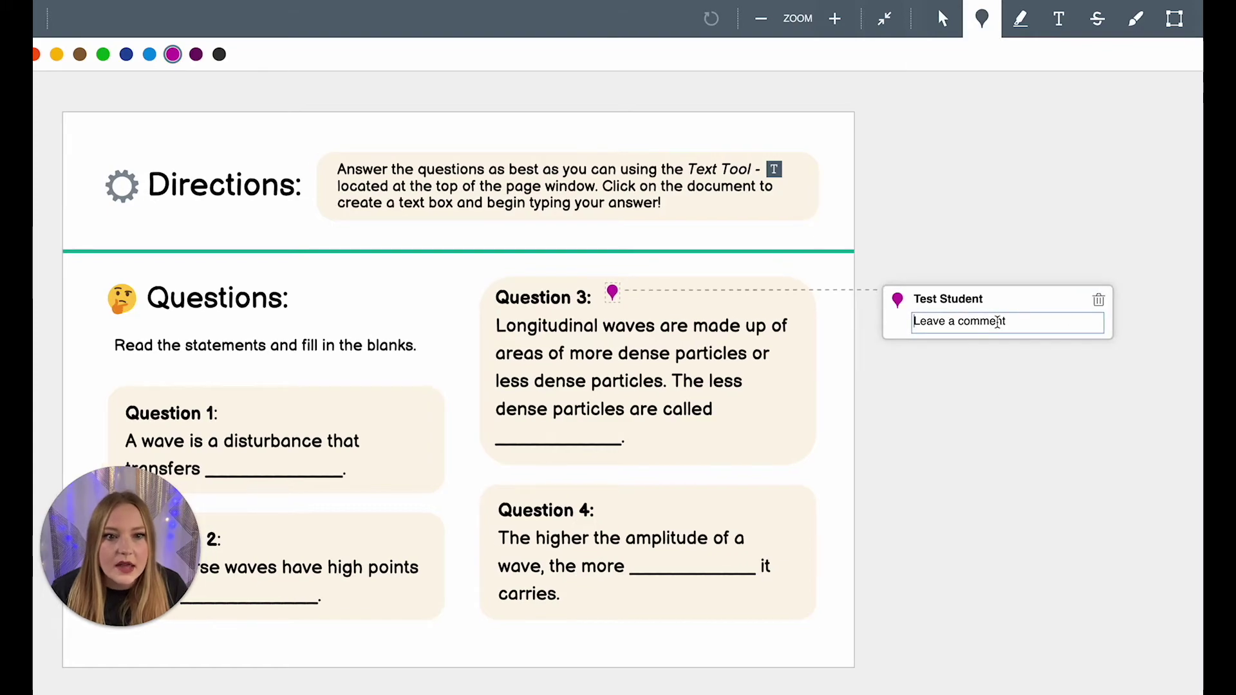
text(leave a)
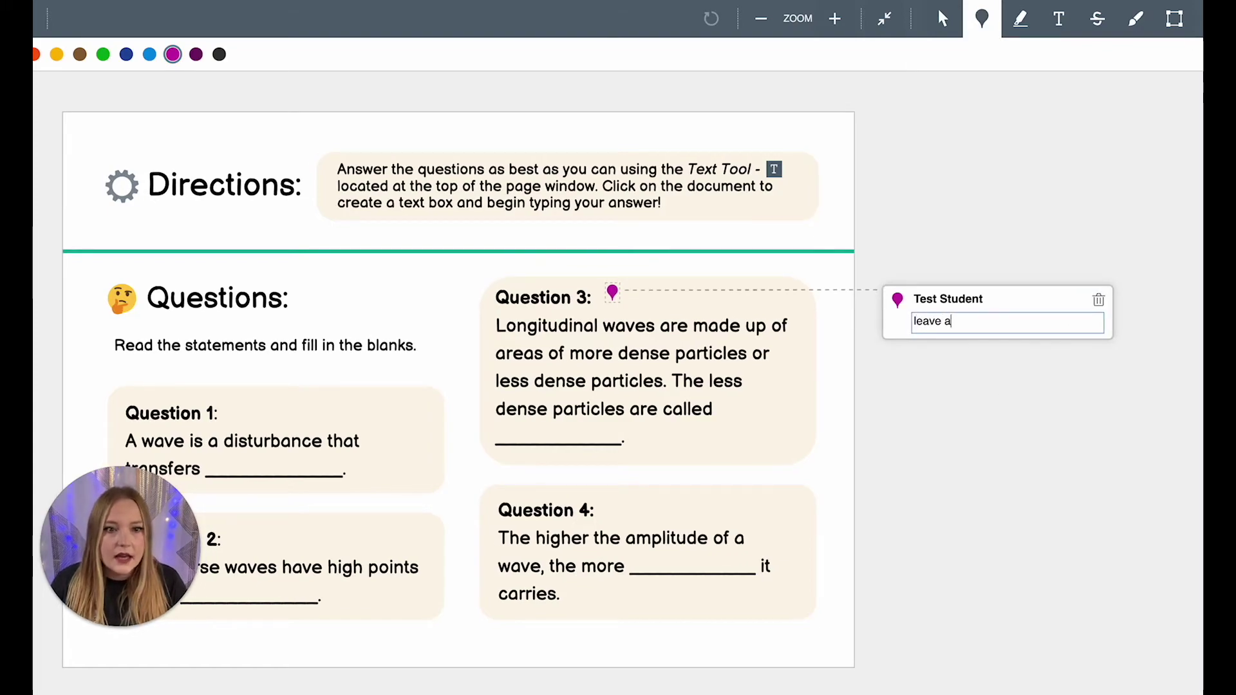
text( comment!)
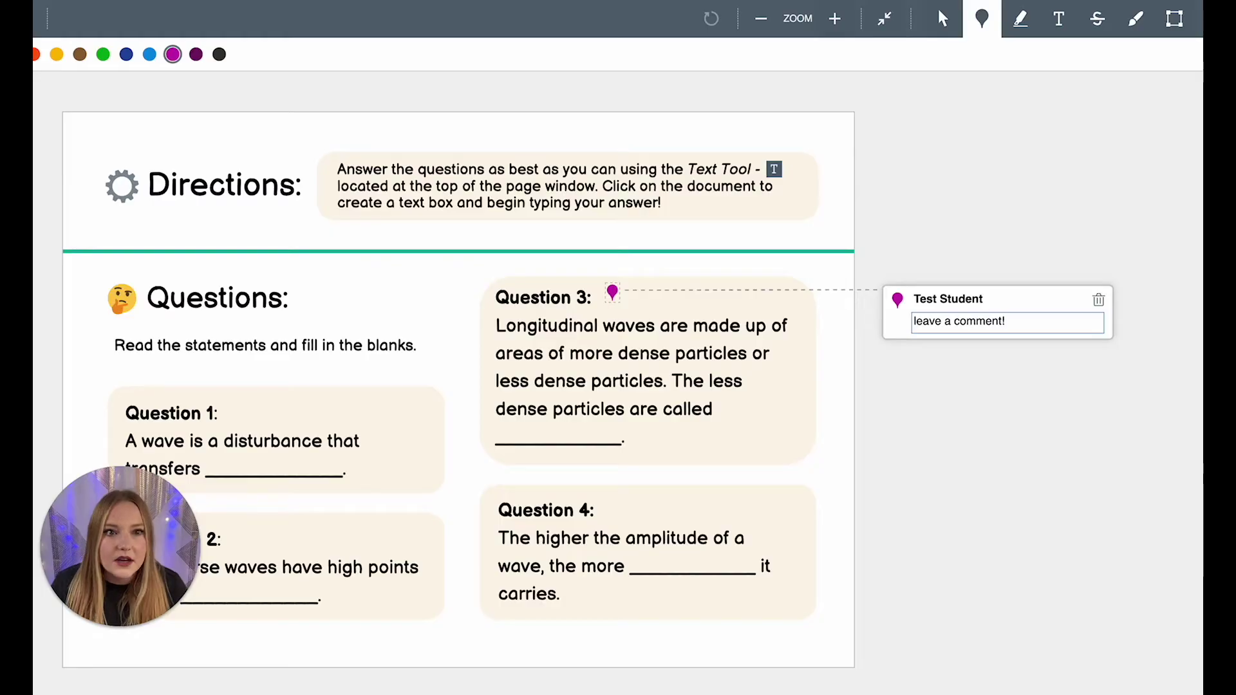
click(1029, 27)
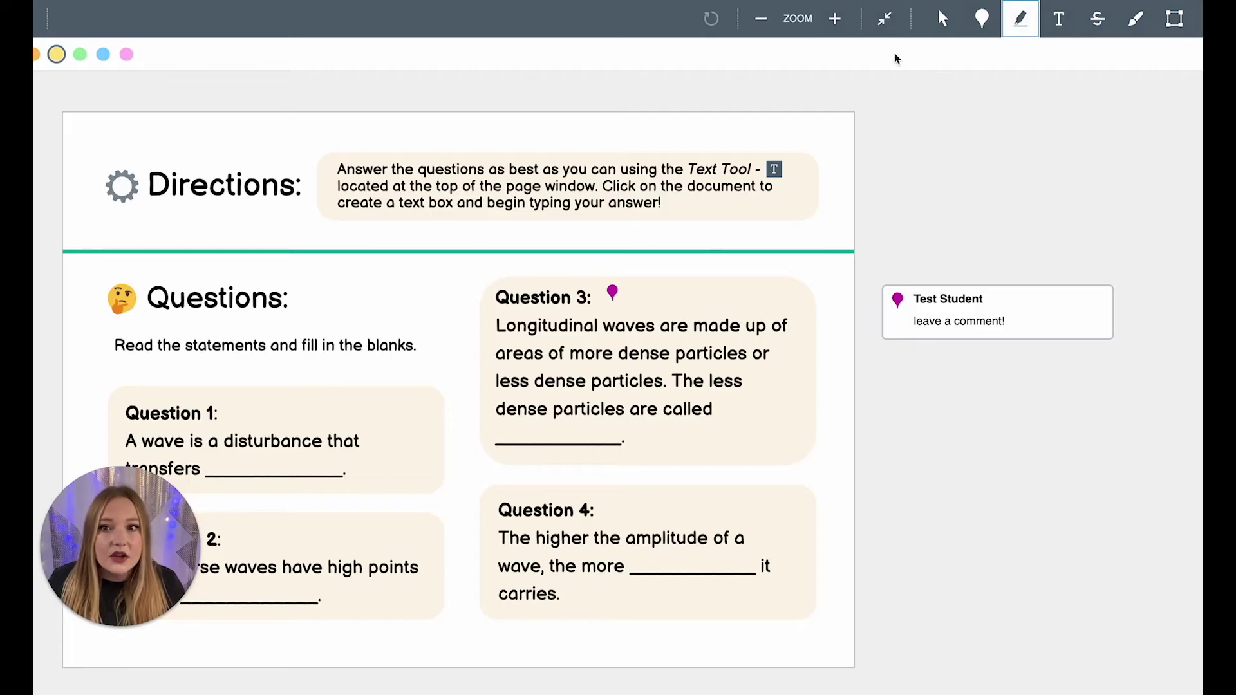
Step: Highlight Question 3's dense particles sentence in green and attach the comment 'make notes!'
click(80, 54)
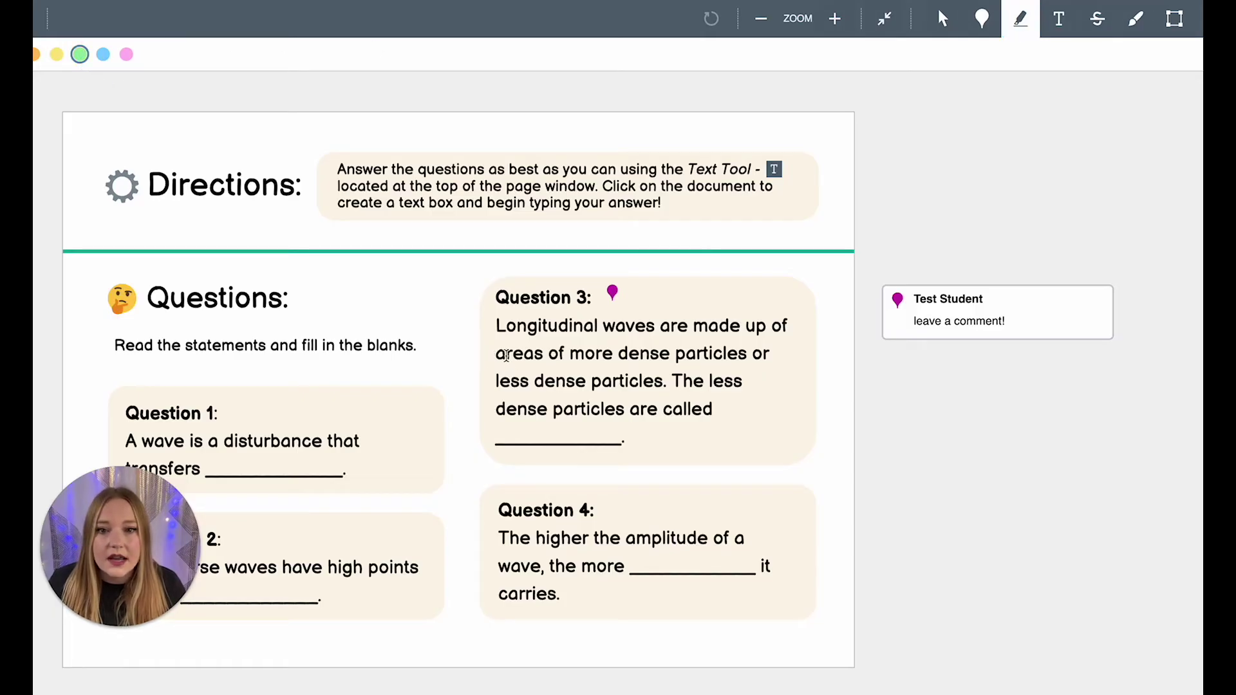
mouse_move(496, 353)
mouse_down()
mouse_move(746, 354)
mouse_move(743, 383)
mouse_up()
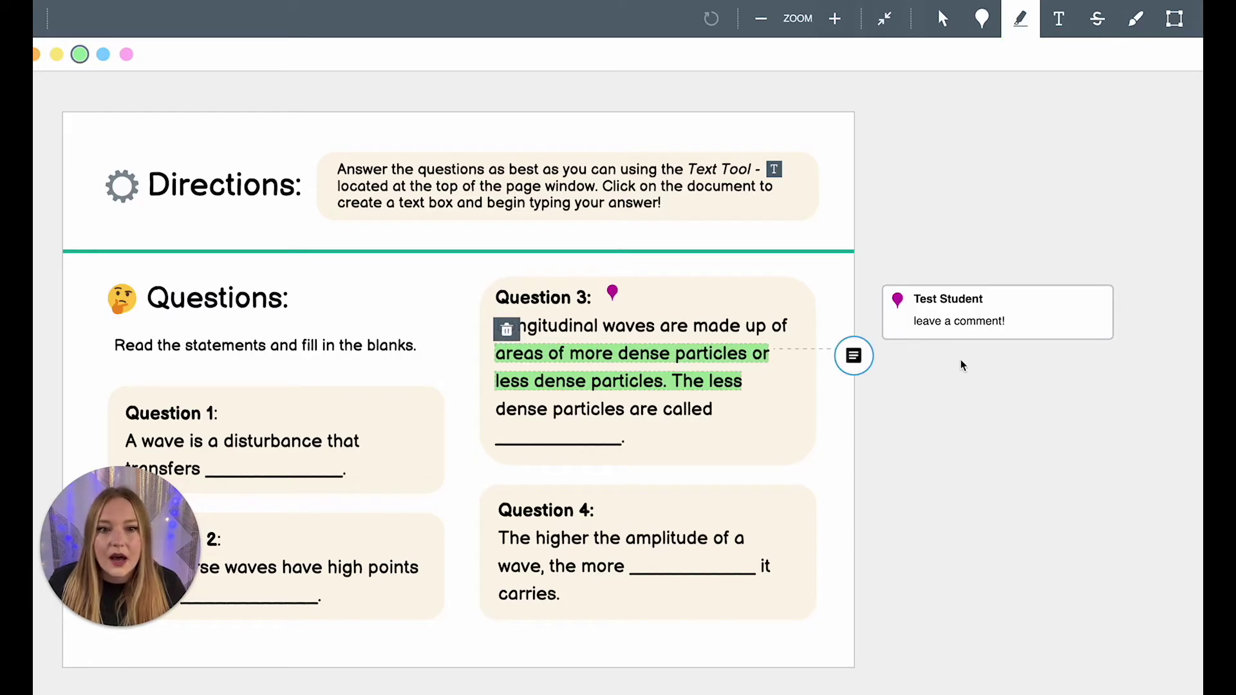
click(854, 355)
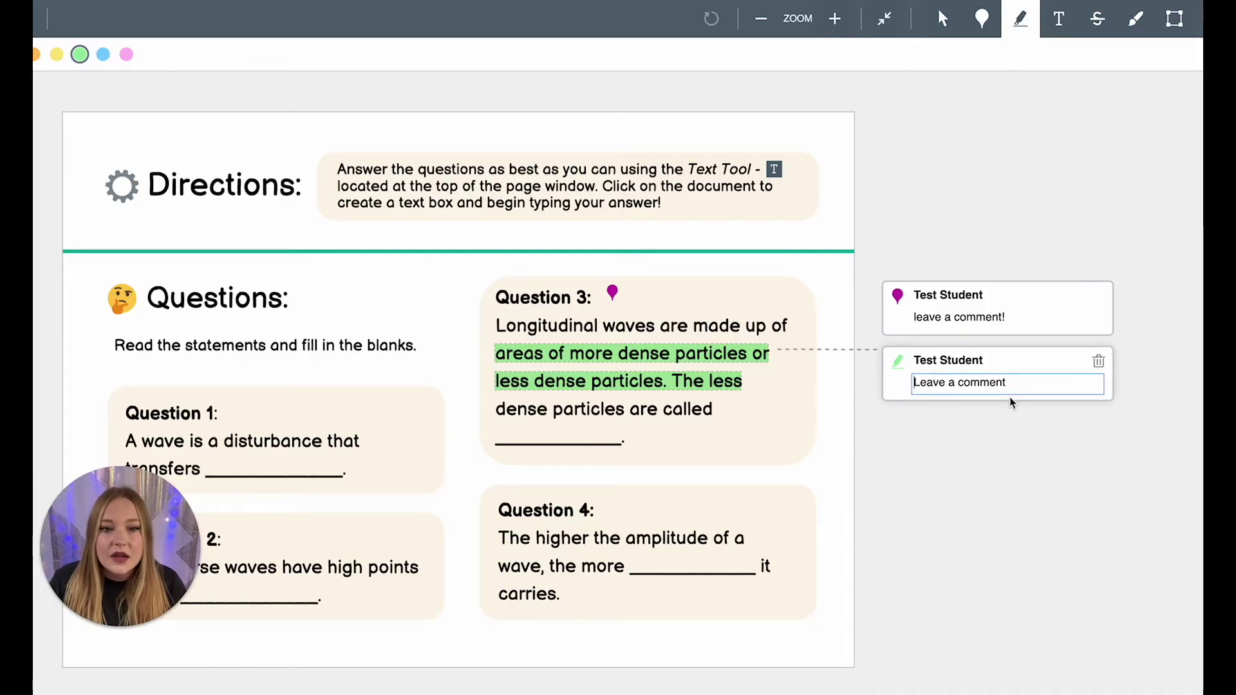
text(make notes!)
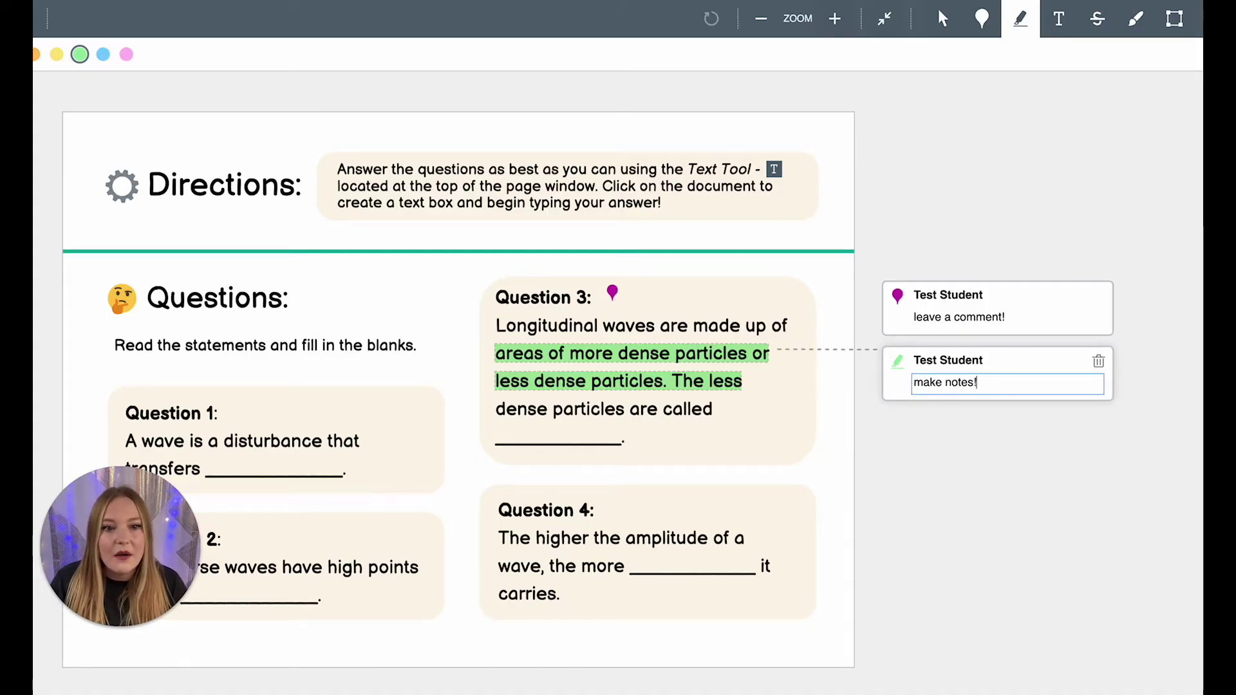
key(Return)
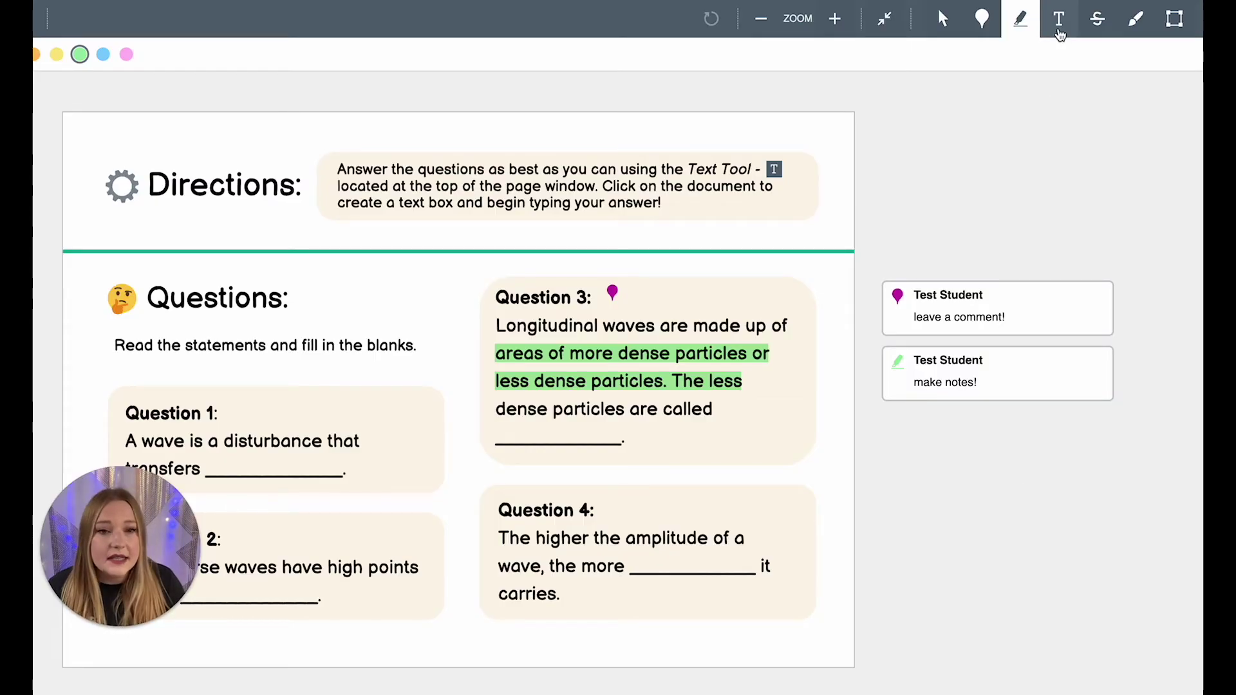
Step: Try out text boxes with 'clear' and 'white background!', then delete the trial note
click(1059, 29)
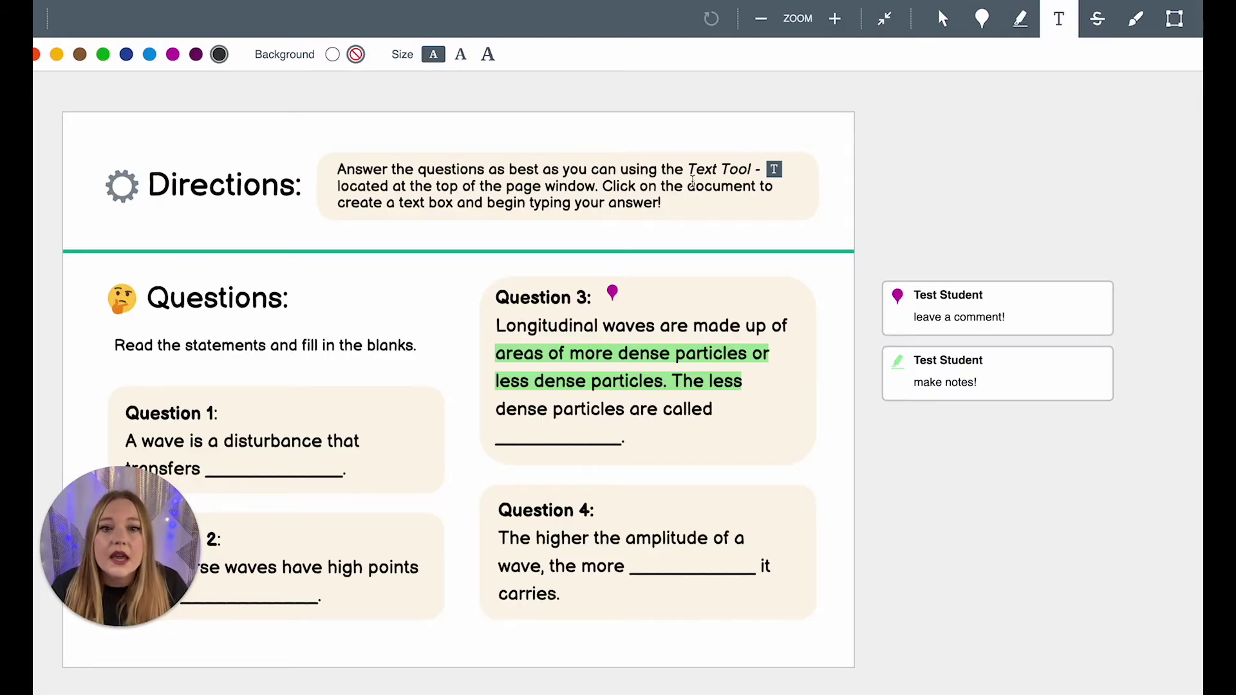
click(894, 189)
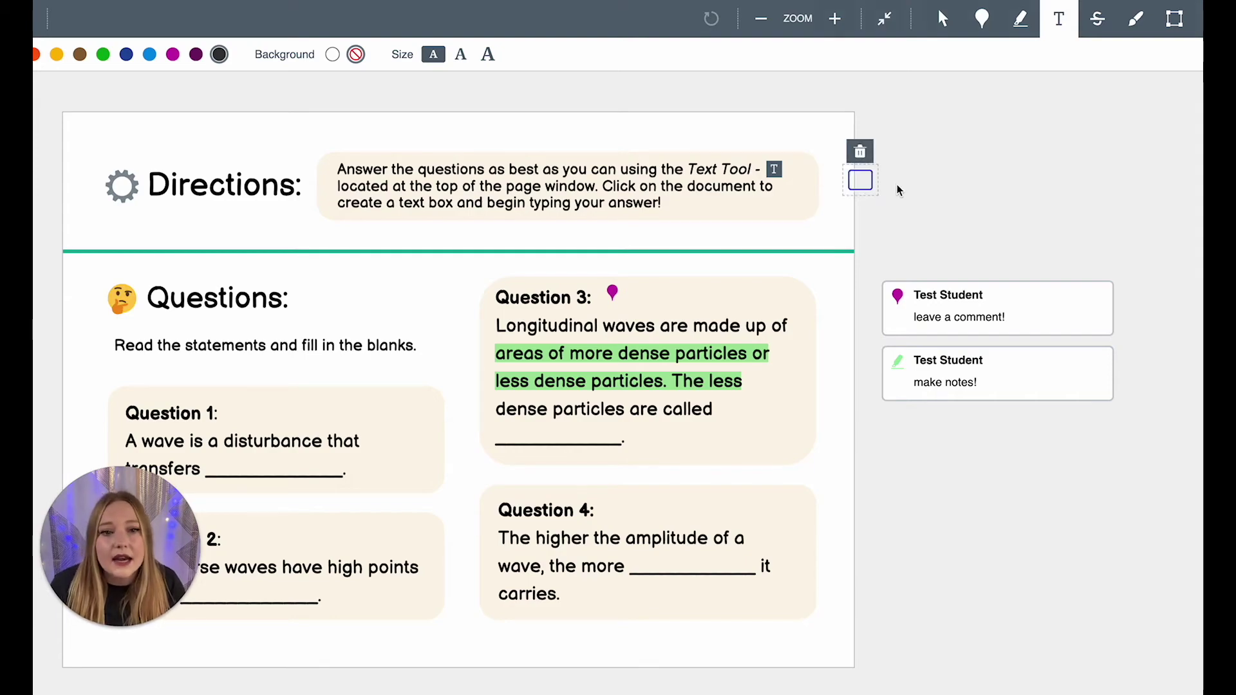
click(860, 155)
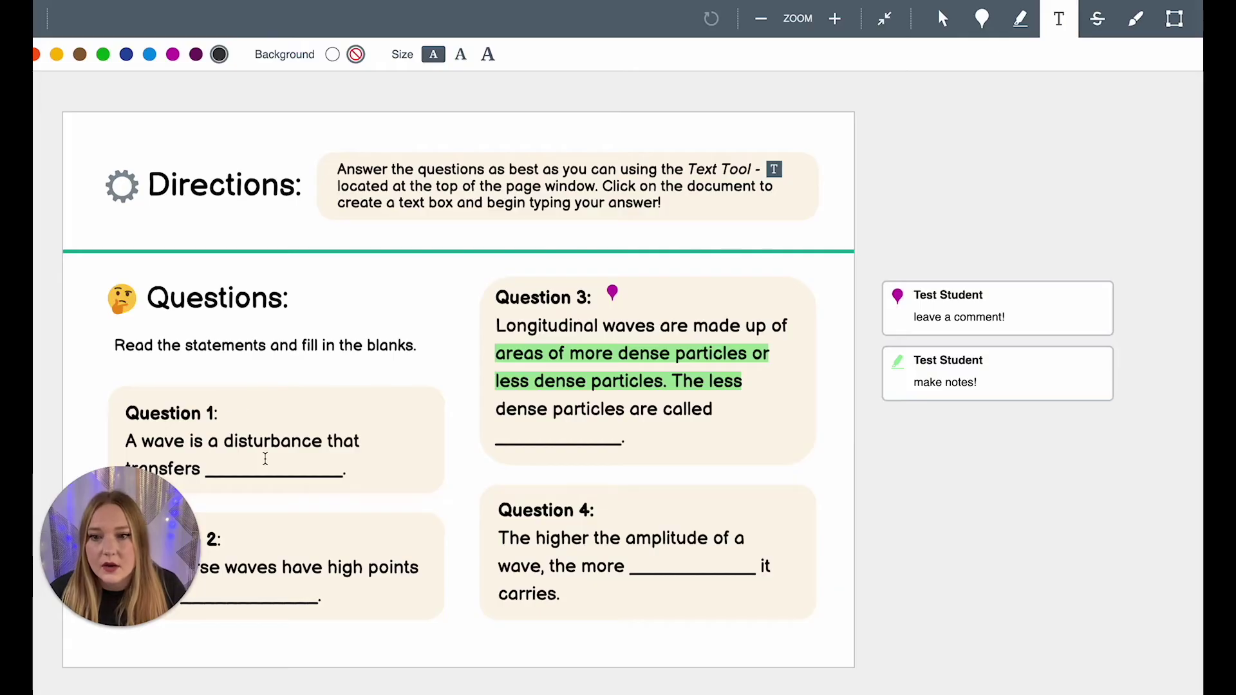
click(265, 410)
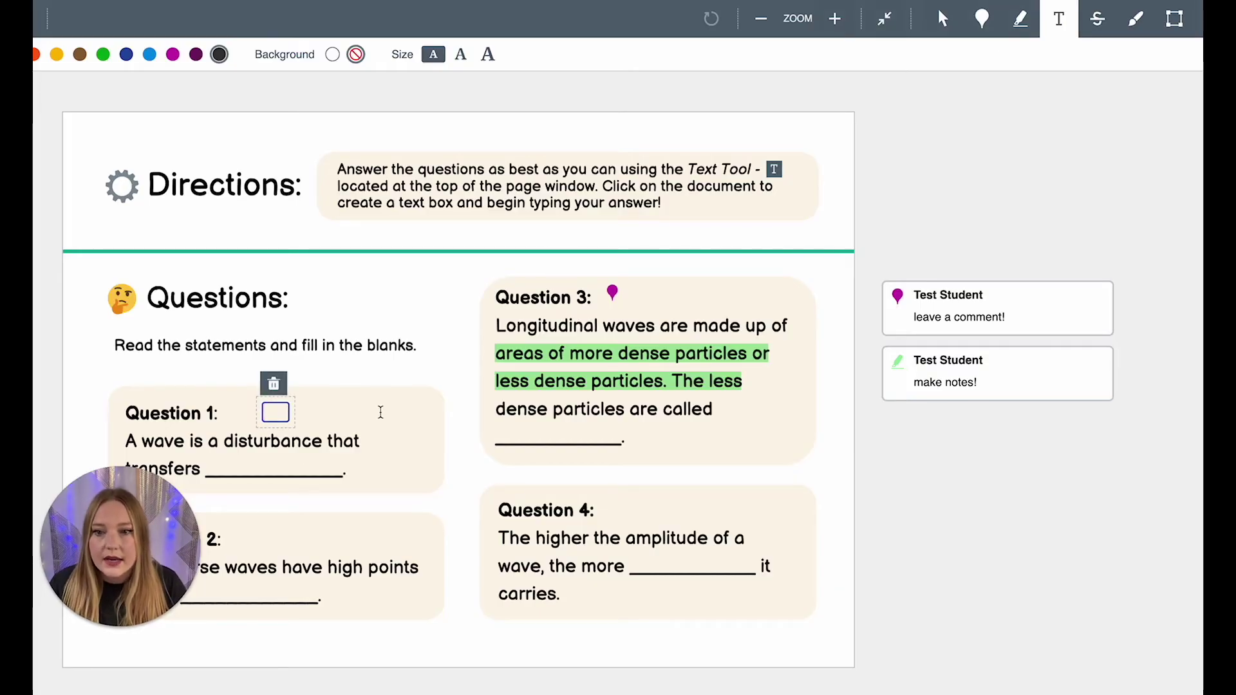
text(clear)
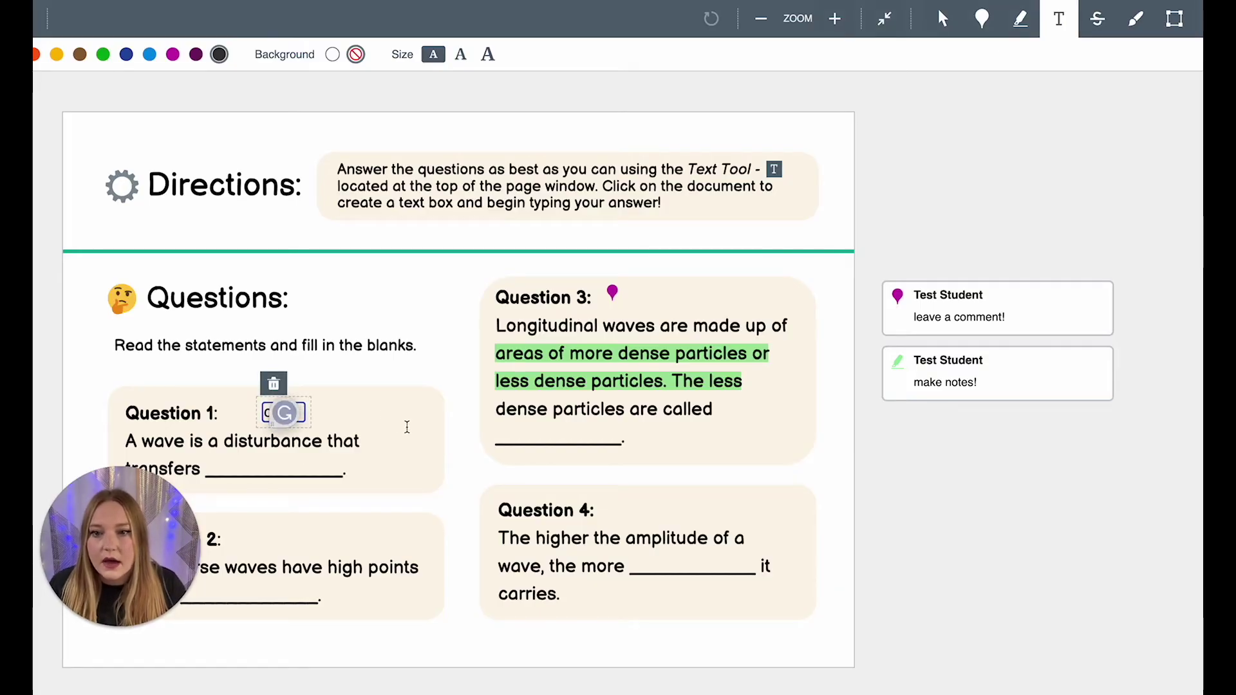
click(332, 54)
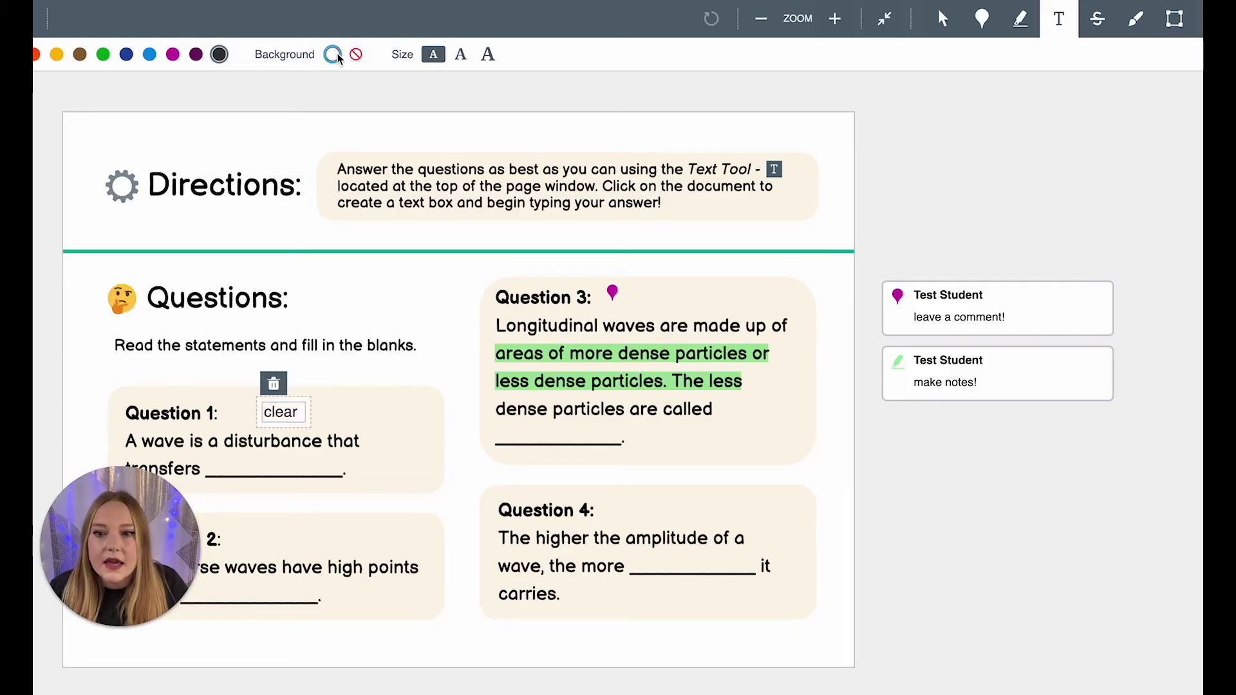
click(422, 415)
click(290, 418)
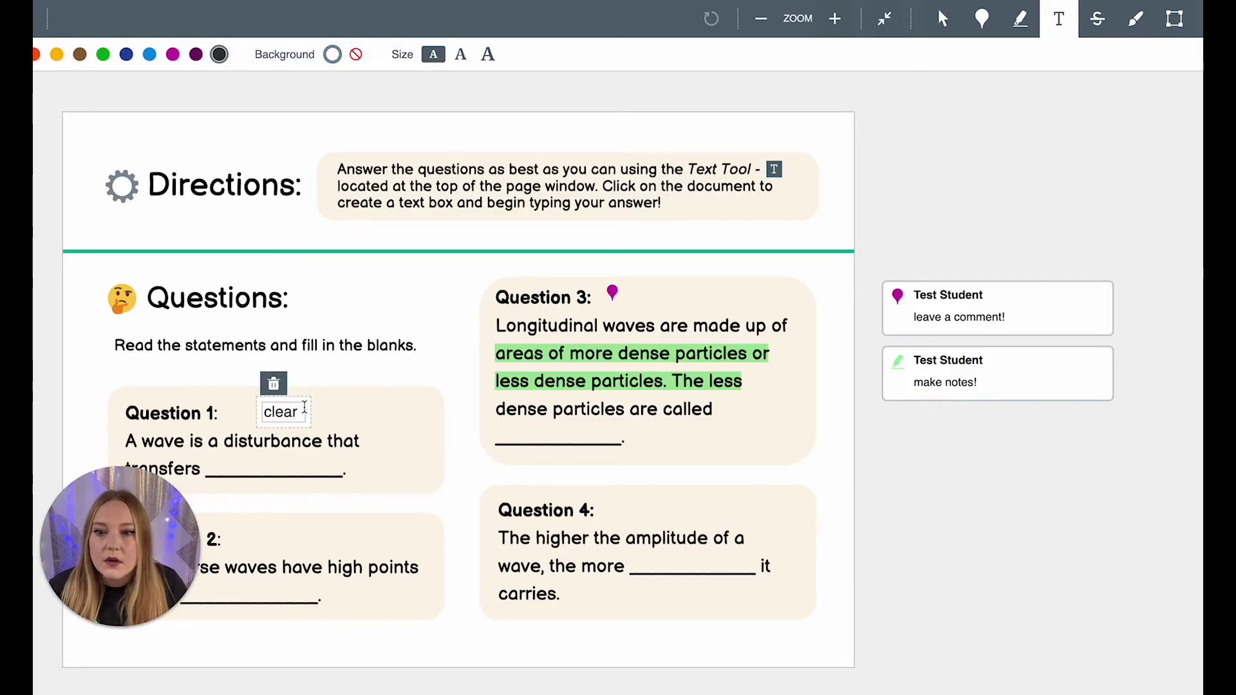
click(305, 411)
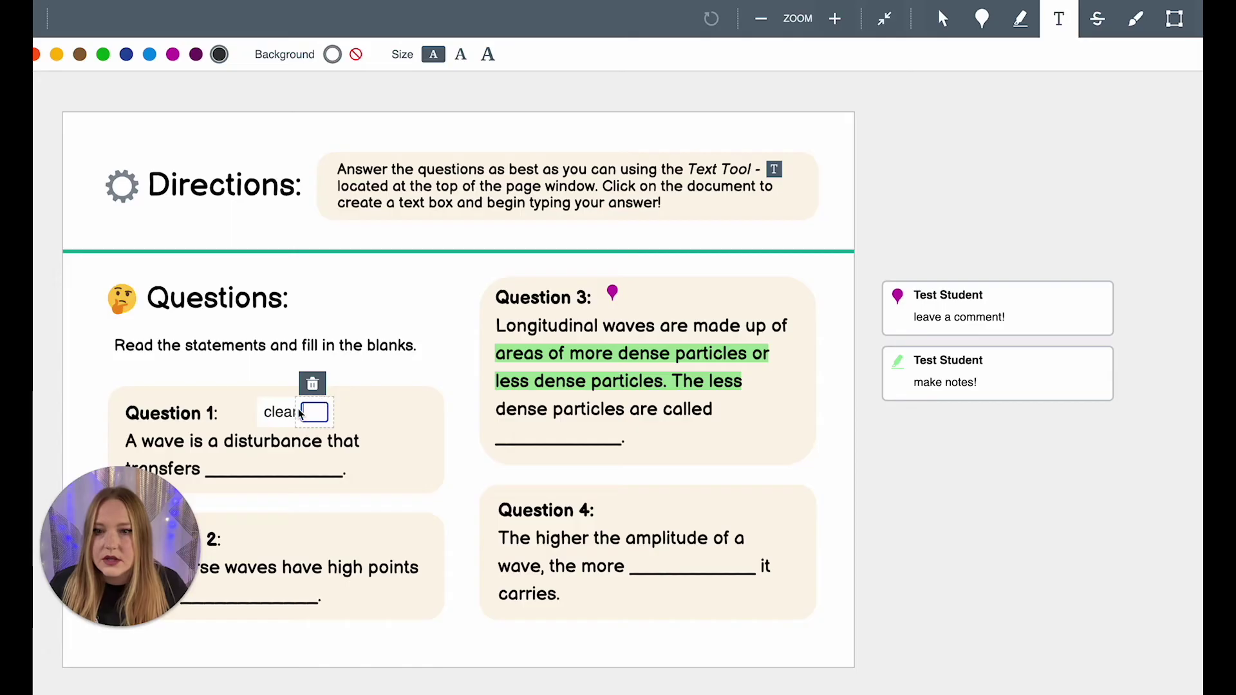
double_click(278, 412)
text(white background!)
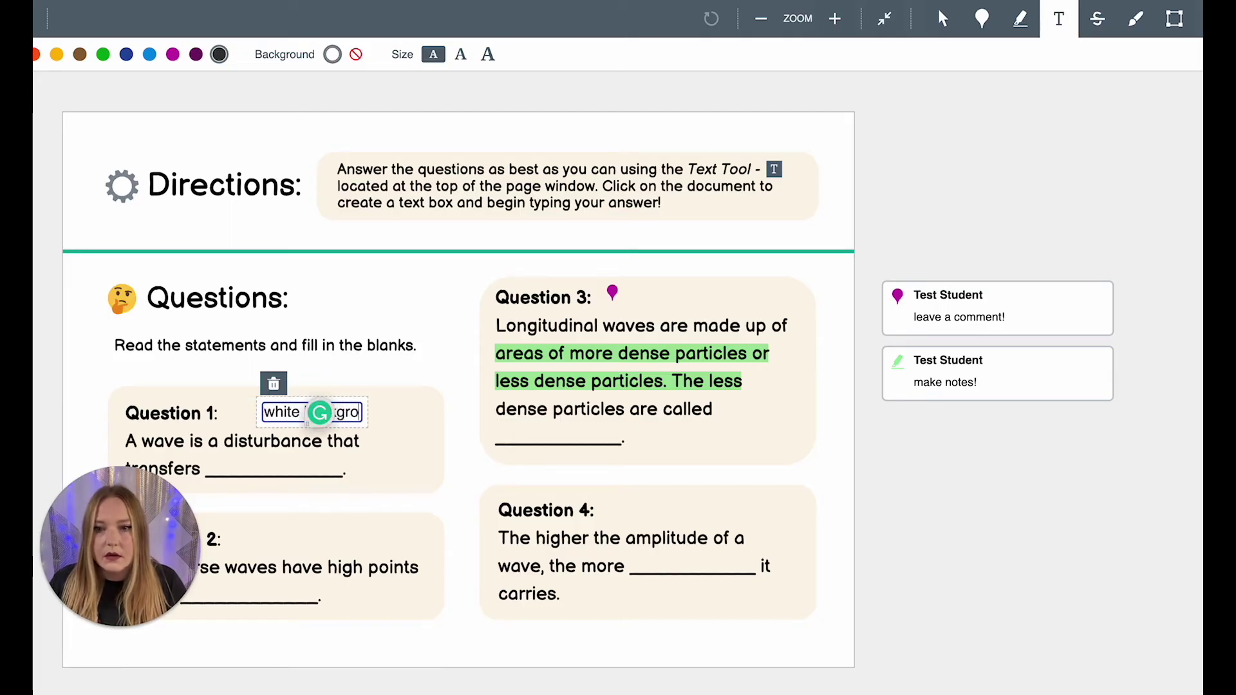
click(273, 384)
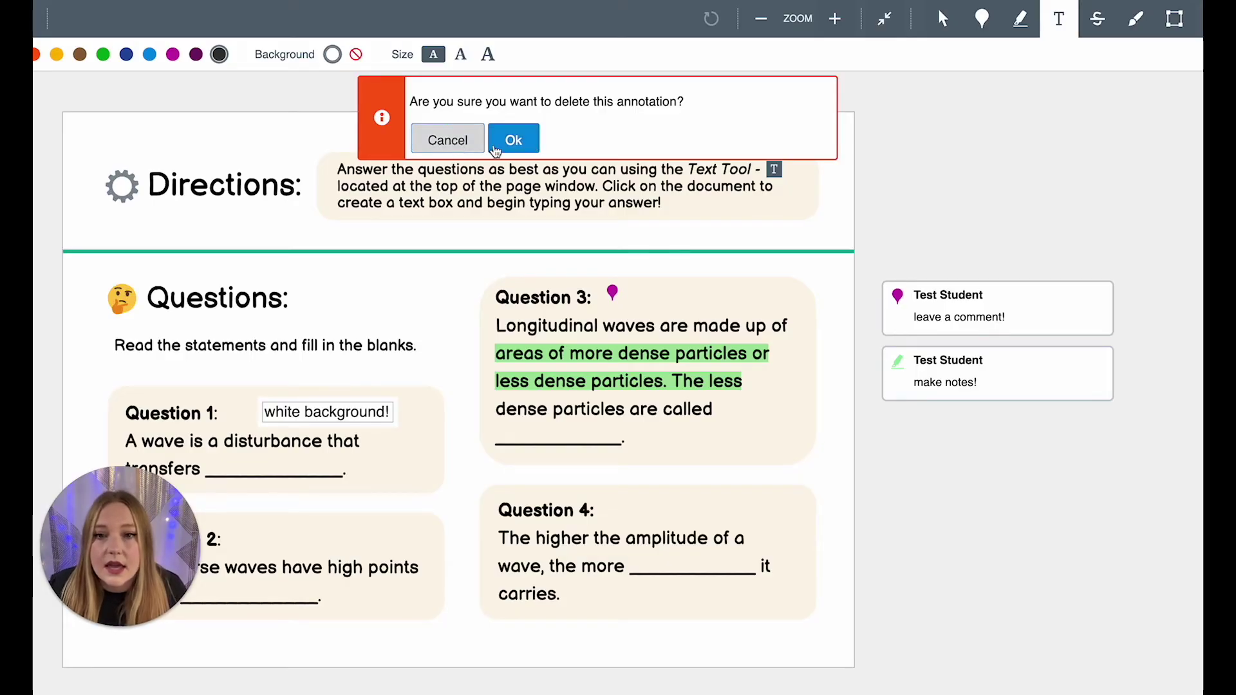
click(517, 141)
Step: Type 'energy' on the Question 4 blank in small text with no background
click(460, 55)
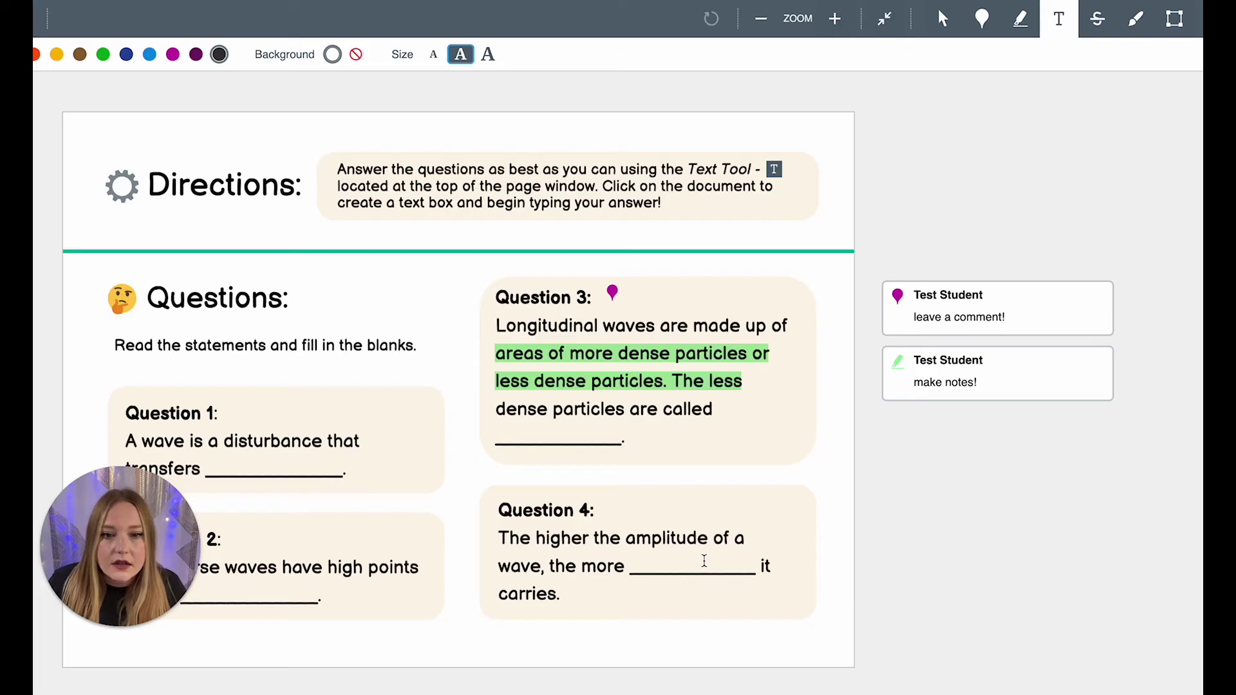
click(650, 565)
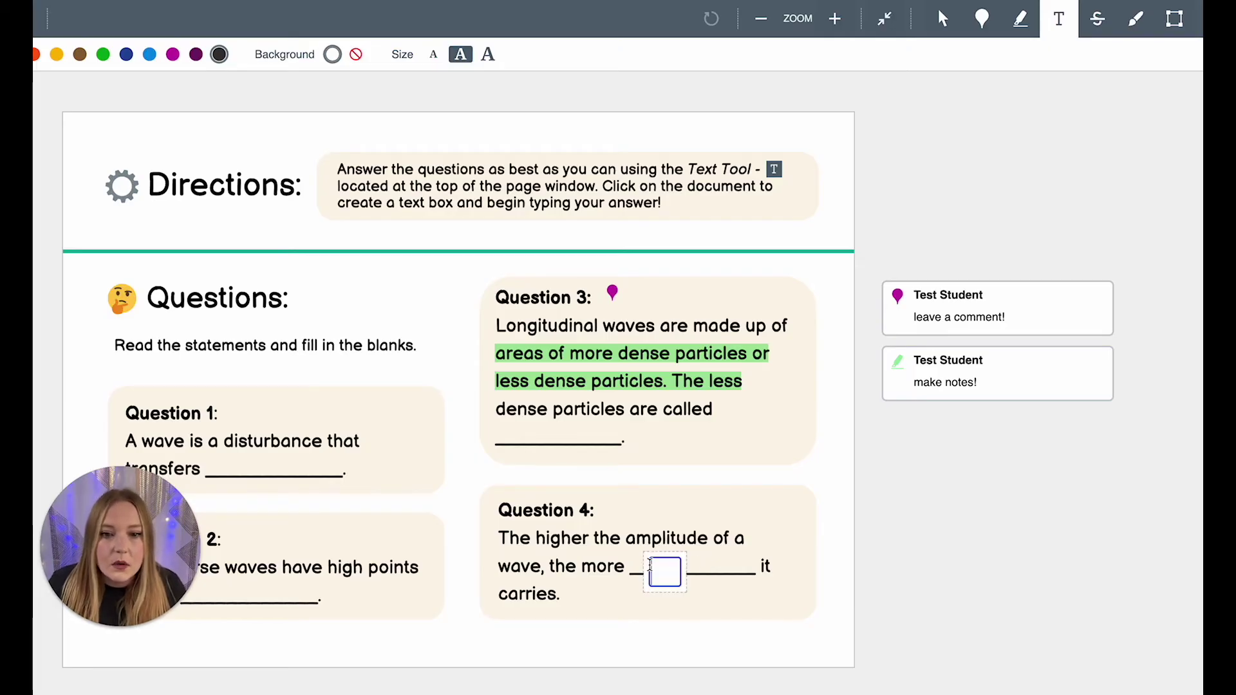
text(energy)
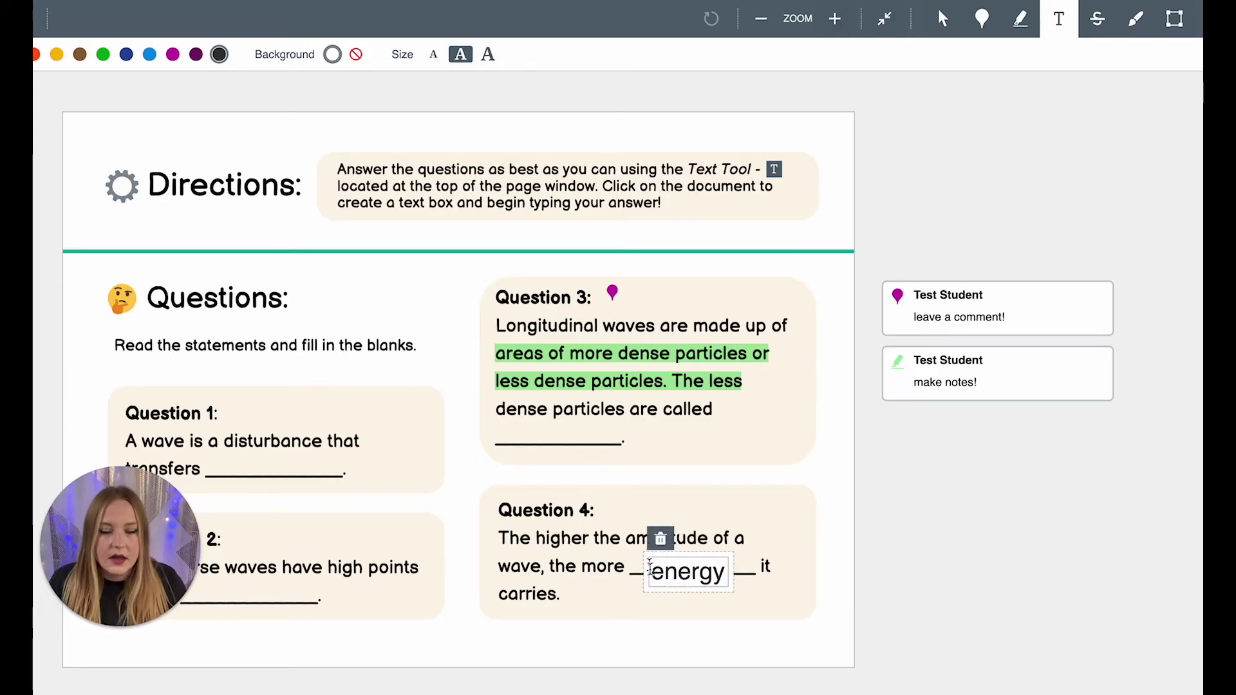
click(814, 585)
click(688, 589)
drag(689, 589, 689, 587)
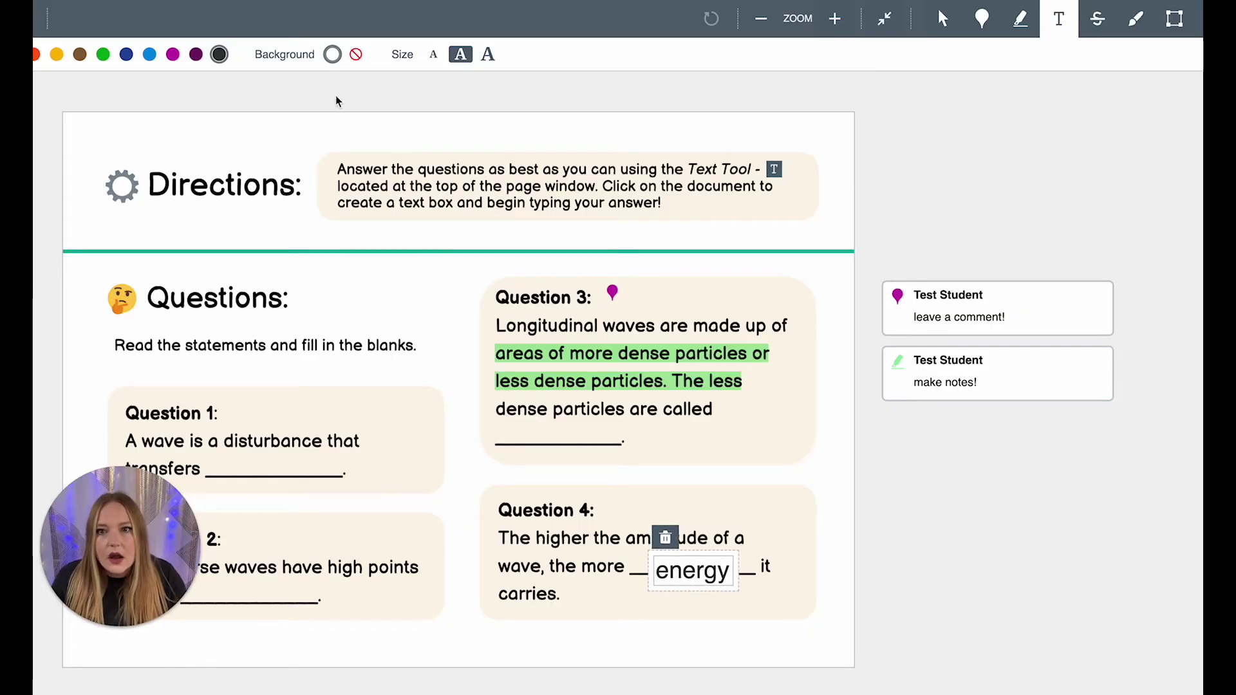
click(433, 54)
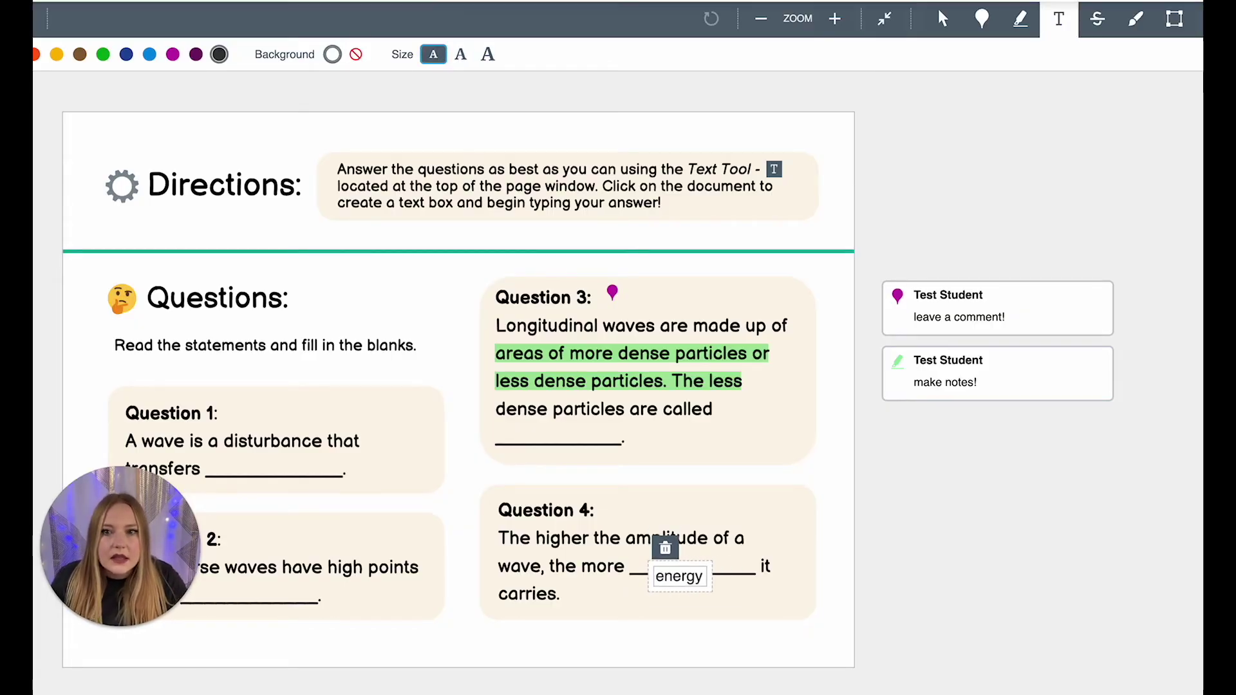
click(356, 54)
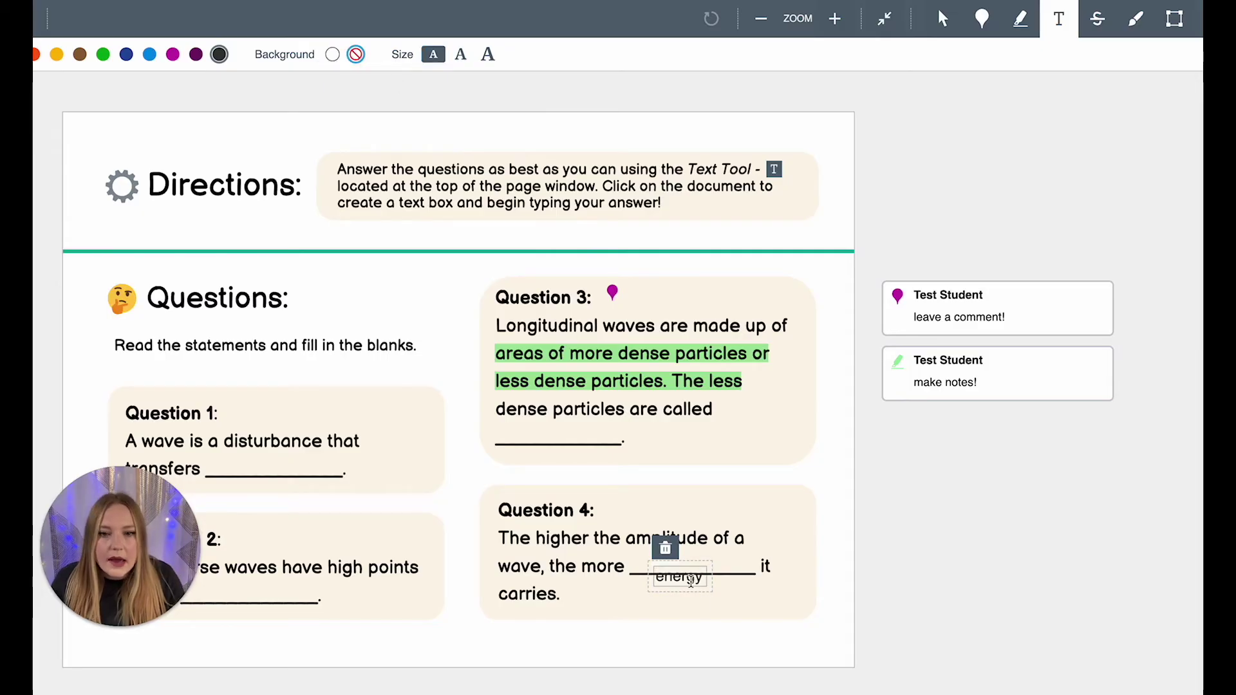
drag(690, 581, 703, 576)
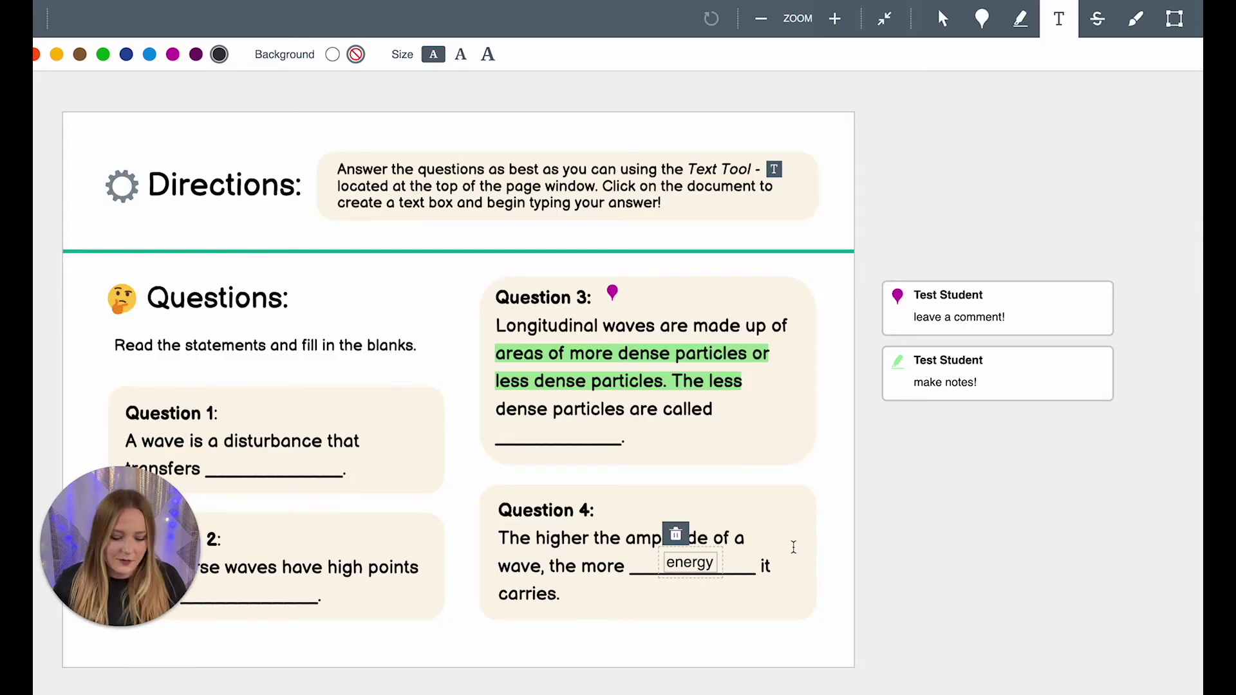
click(968, 510)
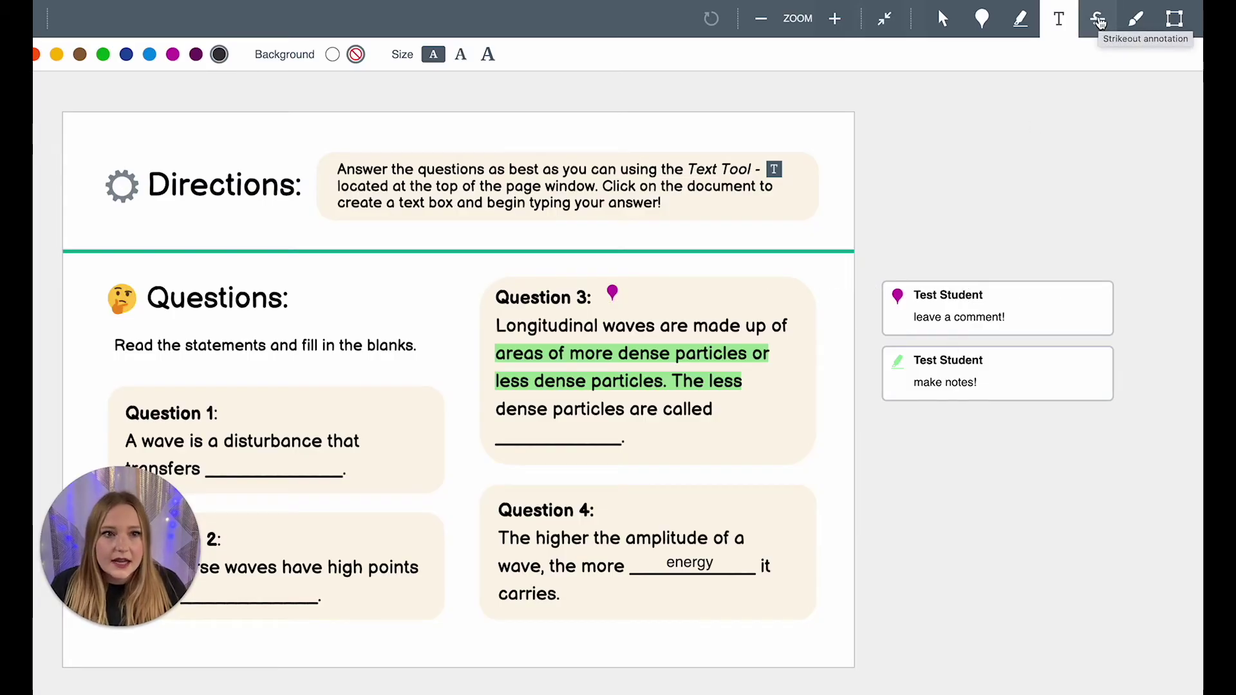
click(1098, 21)
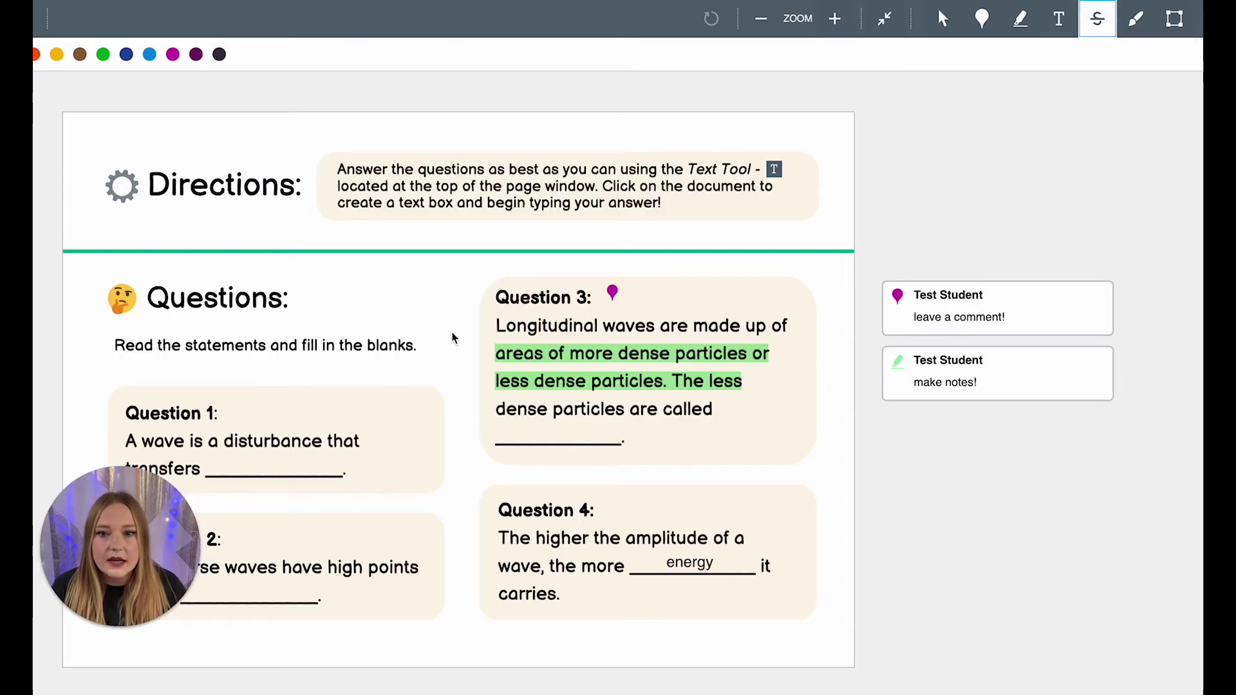
Step: Strike through Question 3's first line and attach the comment 'no necessary!'
mouse_move(496, 326)
mouse_down()
mouse_move(792, 309)
mouse_move(789, 325)
mouse_up()
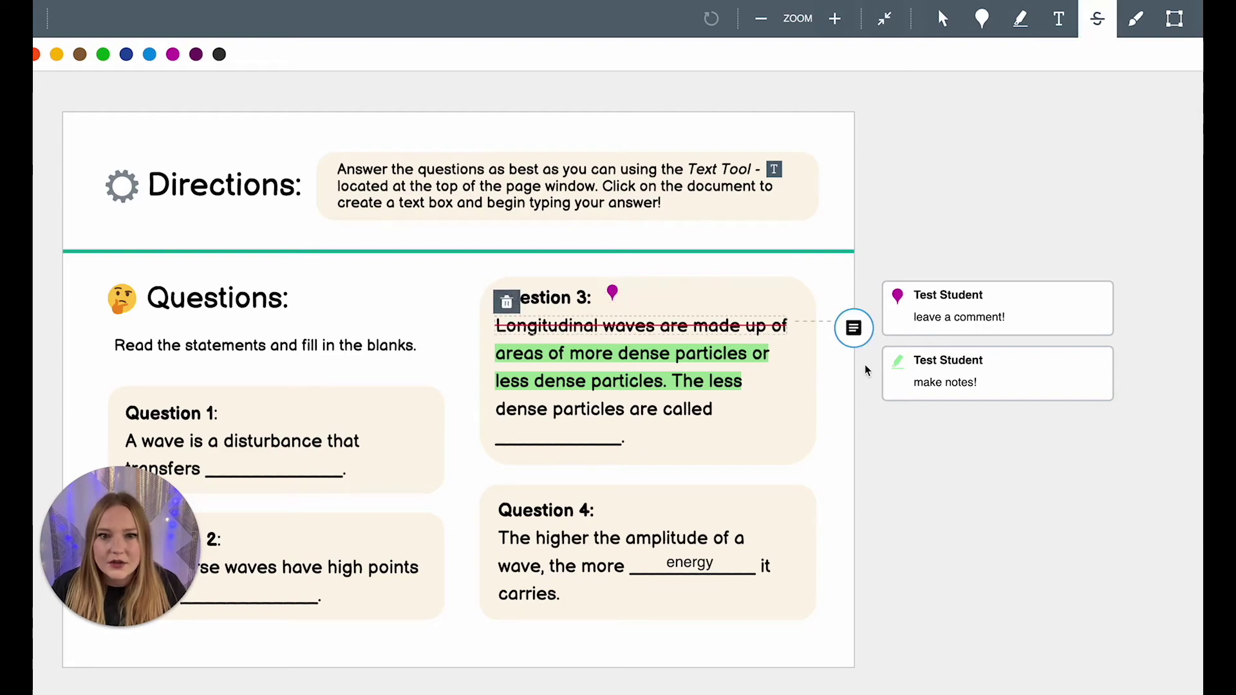
click(853, 328)
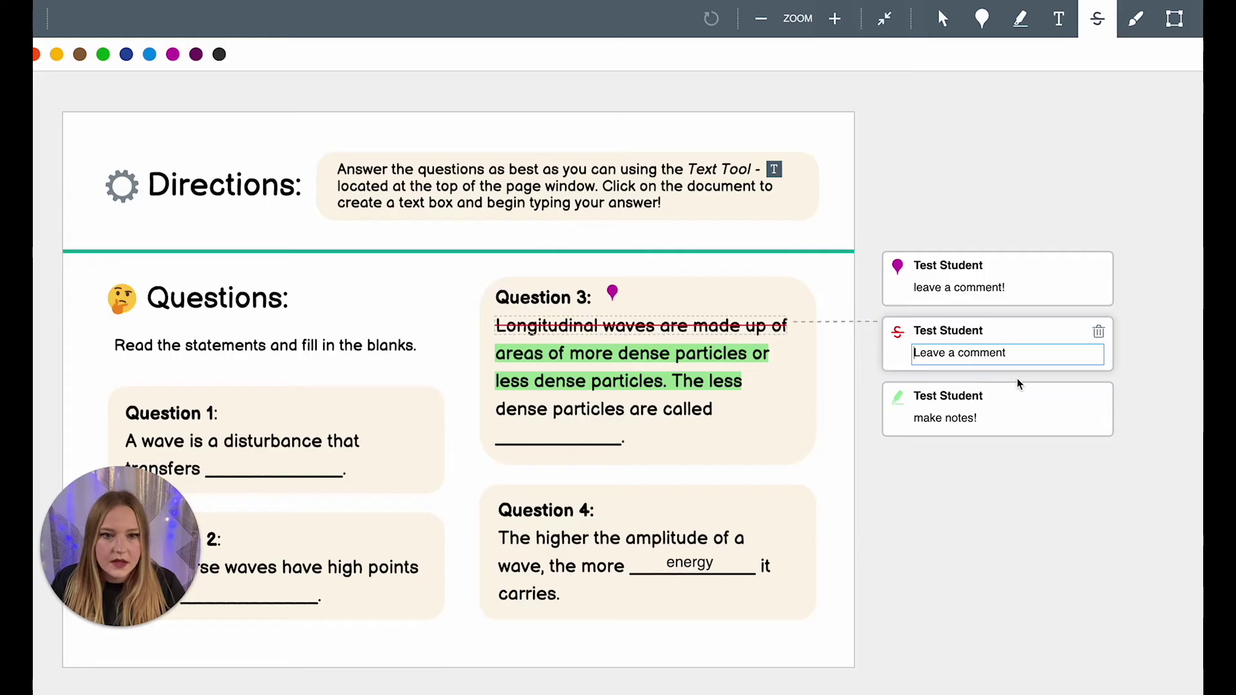
text(no necessary!)
key(Return)
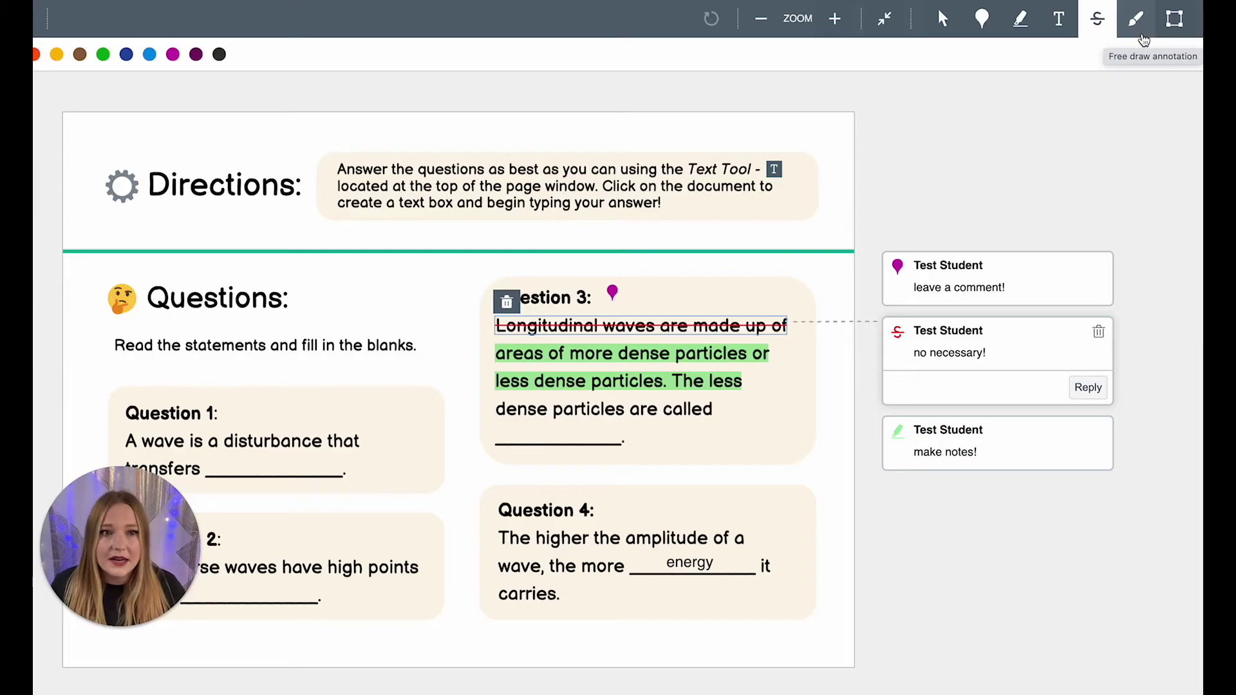
click(1141, 36)
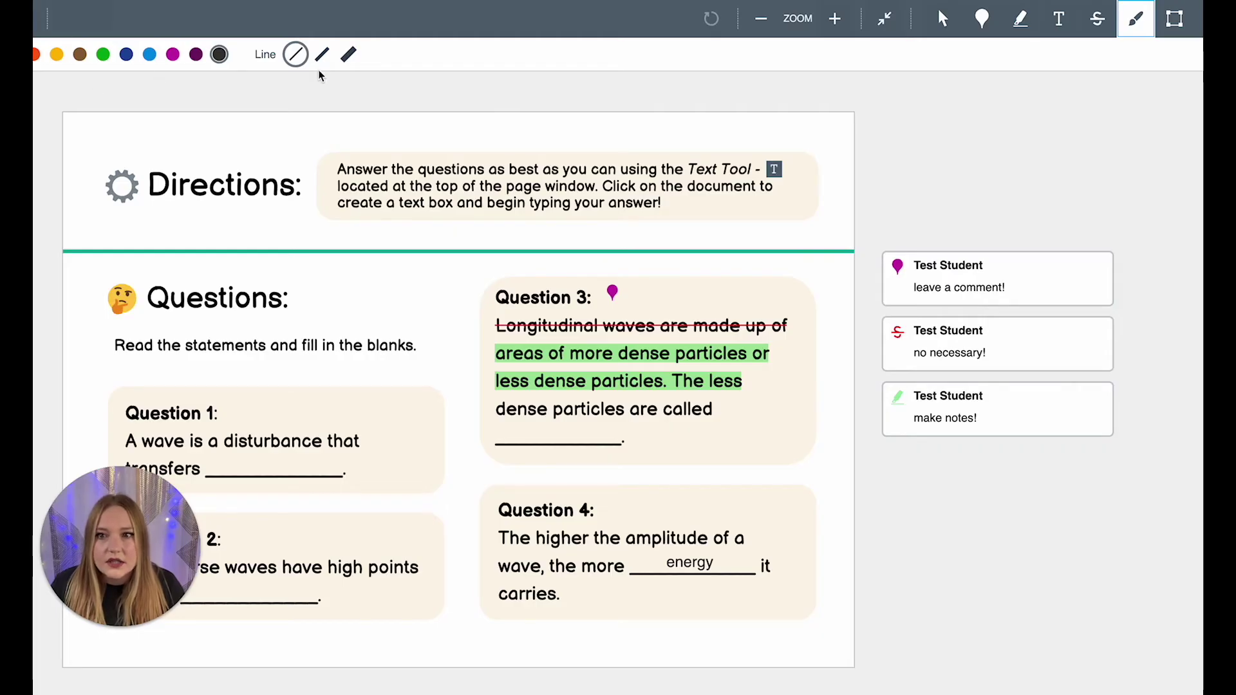
Step: Draw a magenta heart with the thickest stroke beside the Questions heading
click(173, 54)
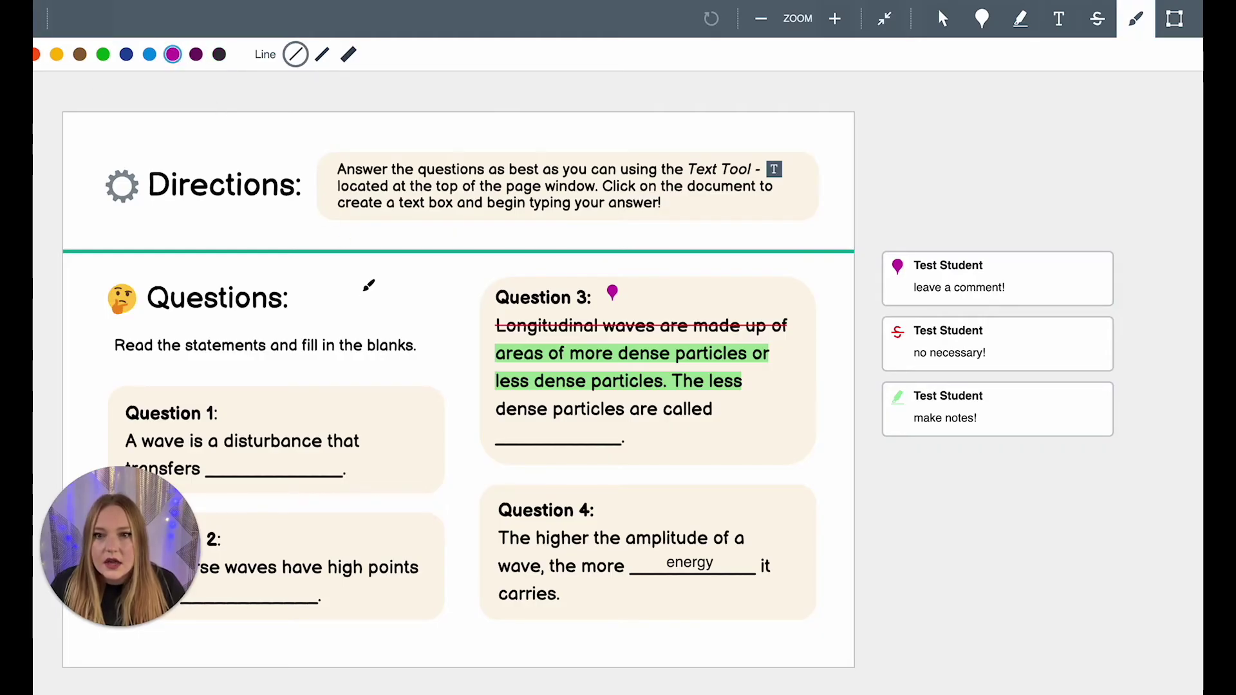
mouse_move(386, 316)
mouse_down()
mouse_move(357, 285)
mouse_move(382, 295)
mouse_move(404, 278)
mouse_move(385, 318)
mouse_up()
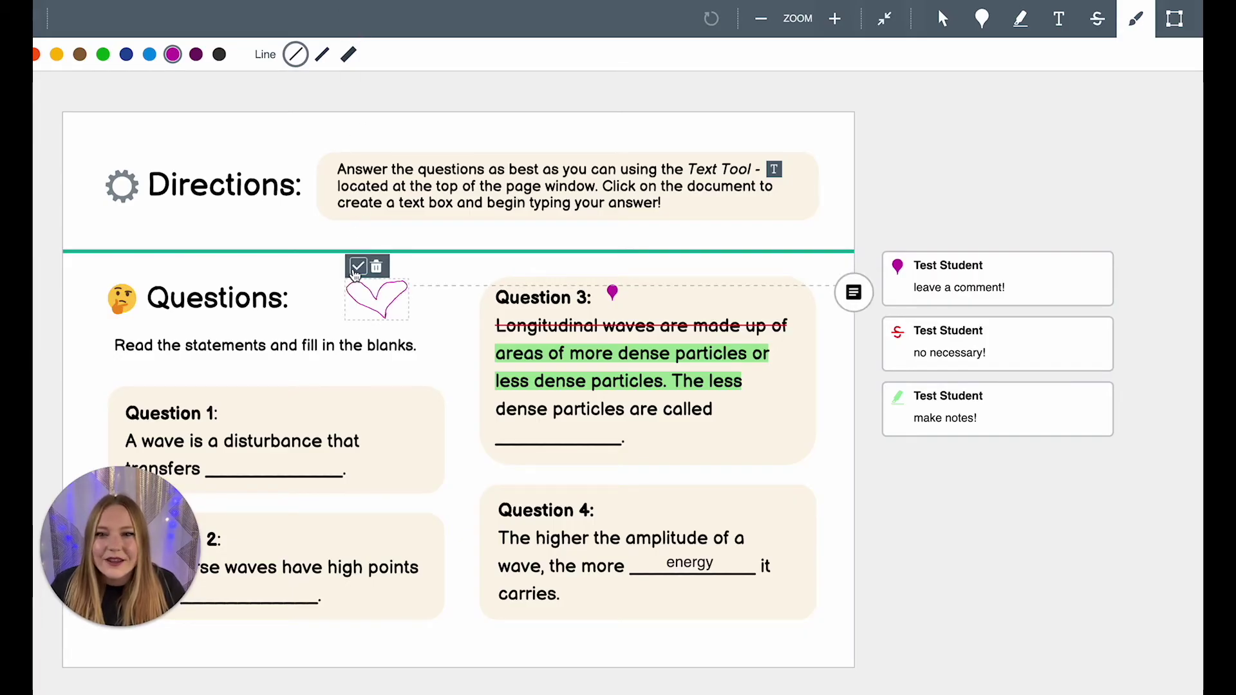
click(358, 266)
click(322, 54)
click(149, 54)
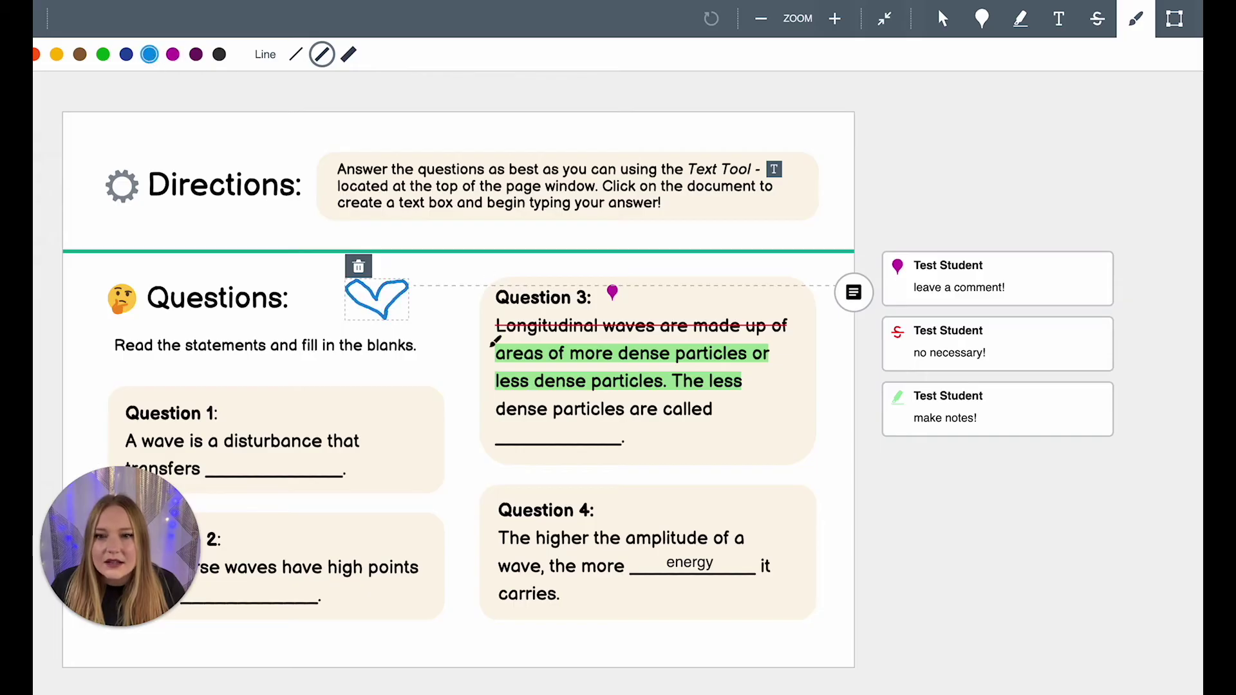
click(348, 54)
click(172, 54)
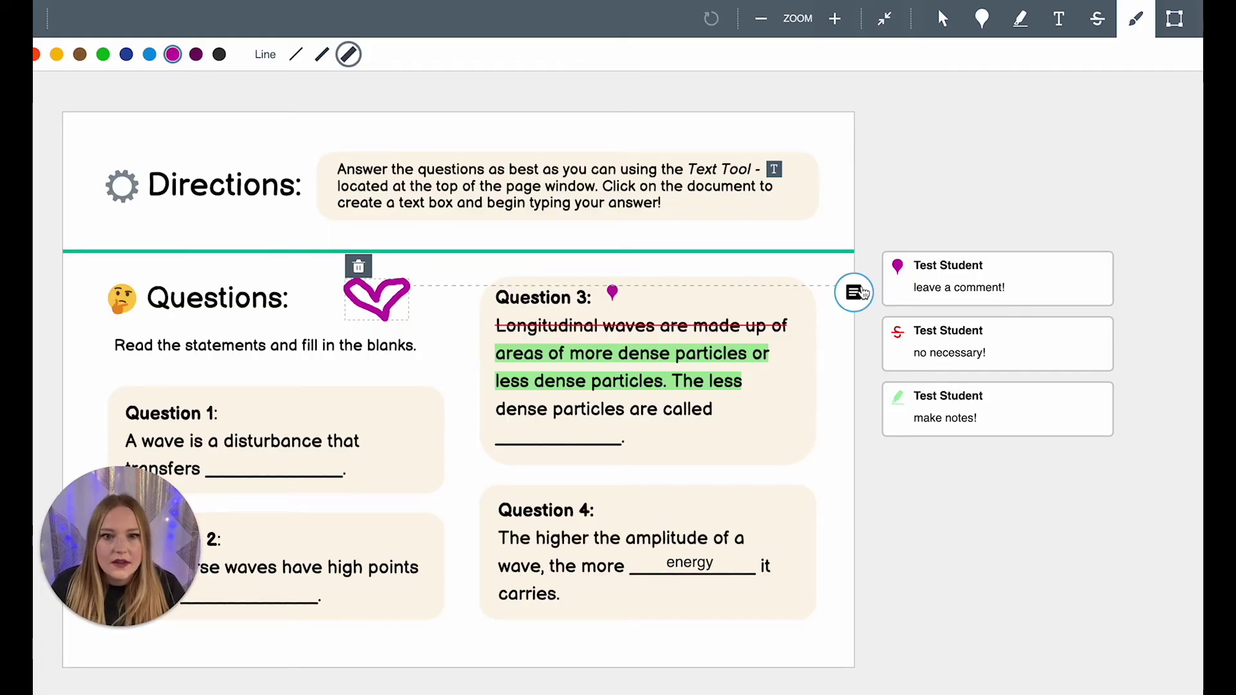
Step: Add the comment 'write their description' to the heart drawing
click(862, 293)
text(wr)
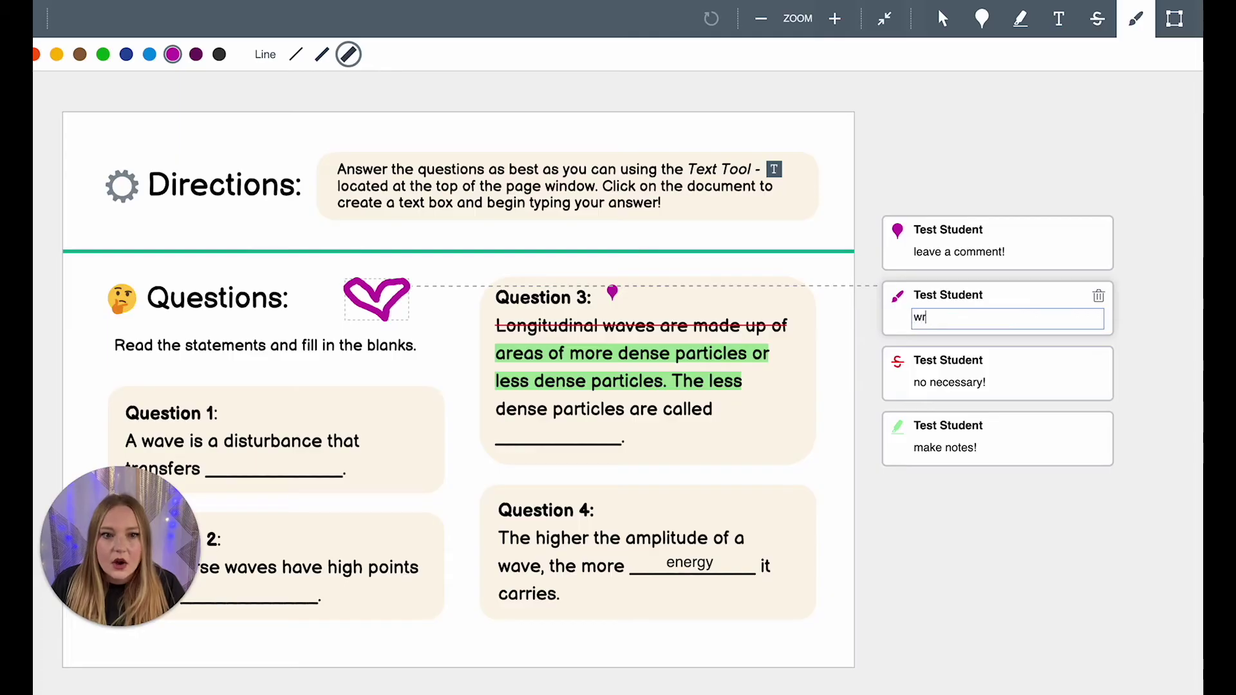
text(ite their d)
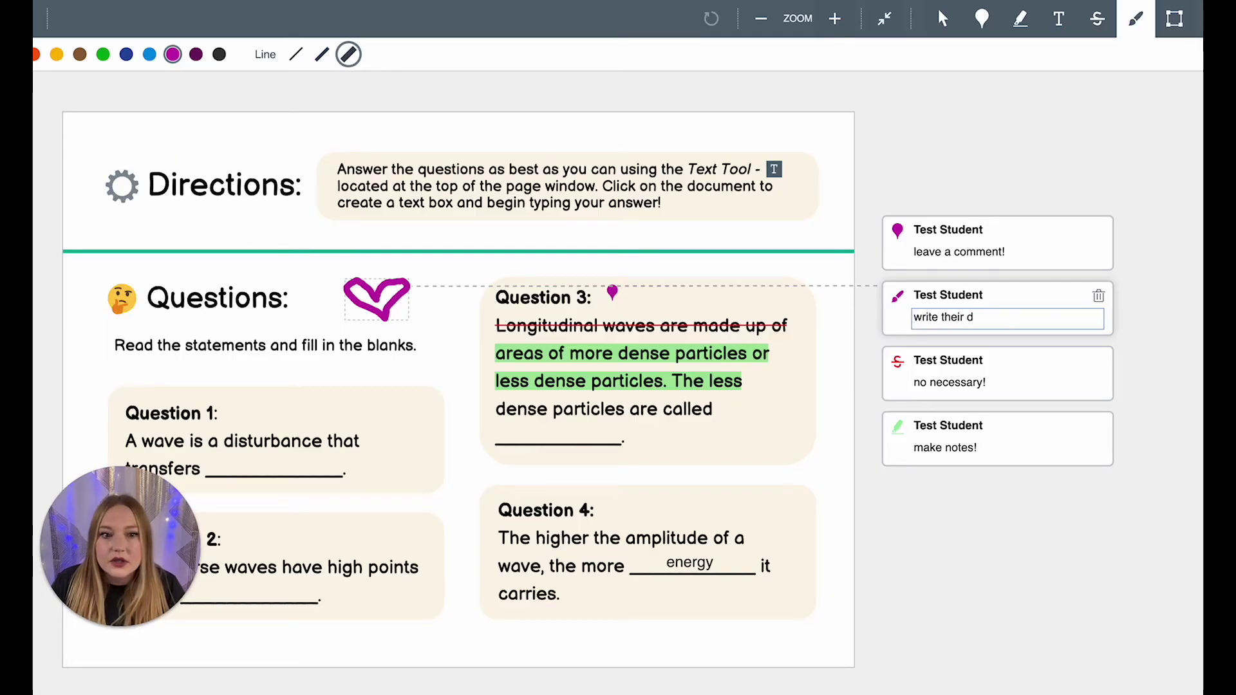
text(esc)
key(BackSpace)
text(scription)
key(Return)
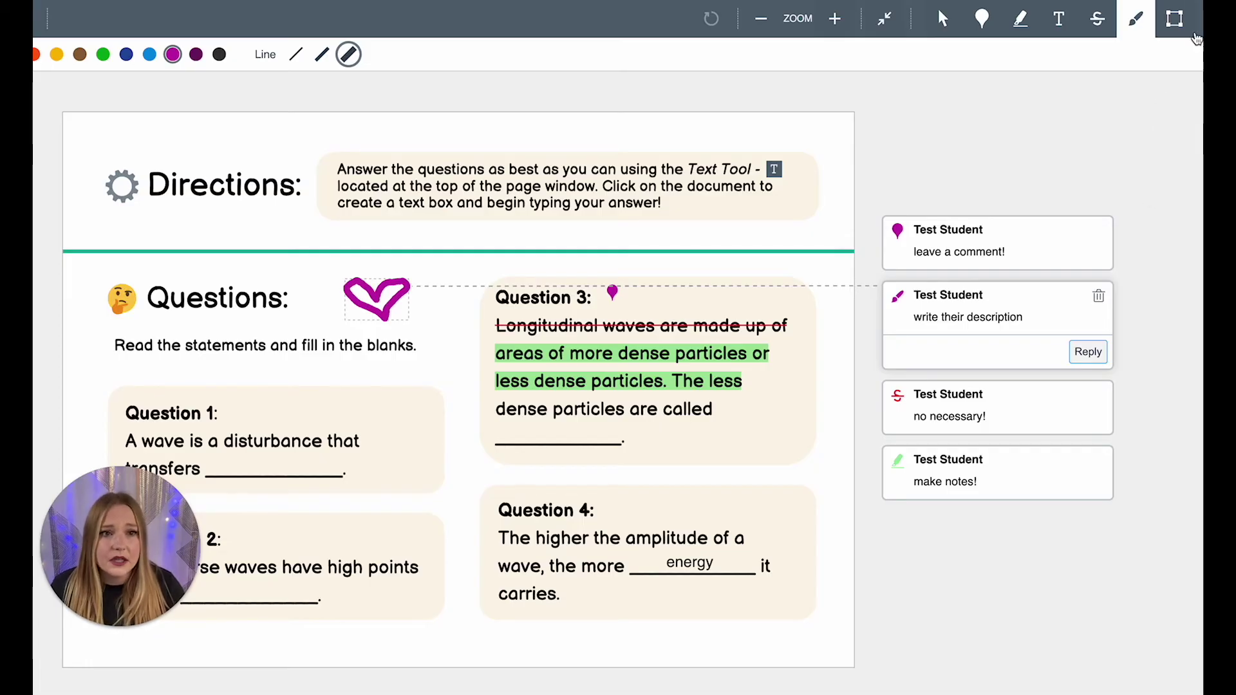
click(1174, 18)
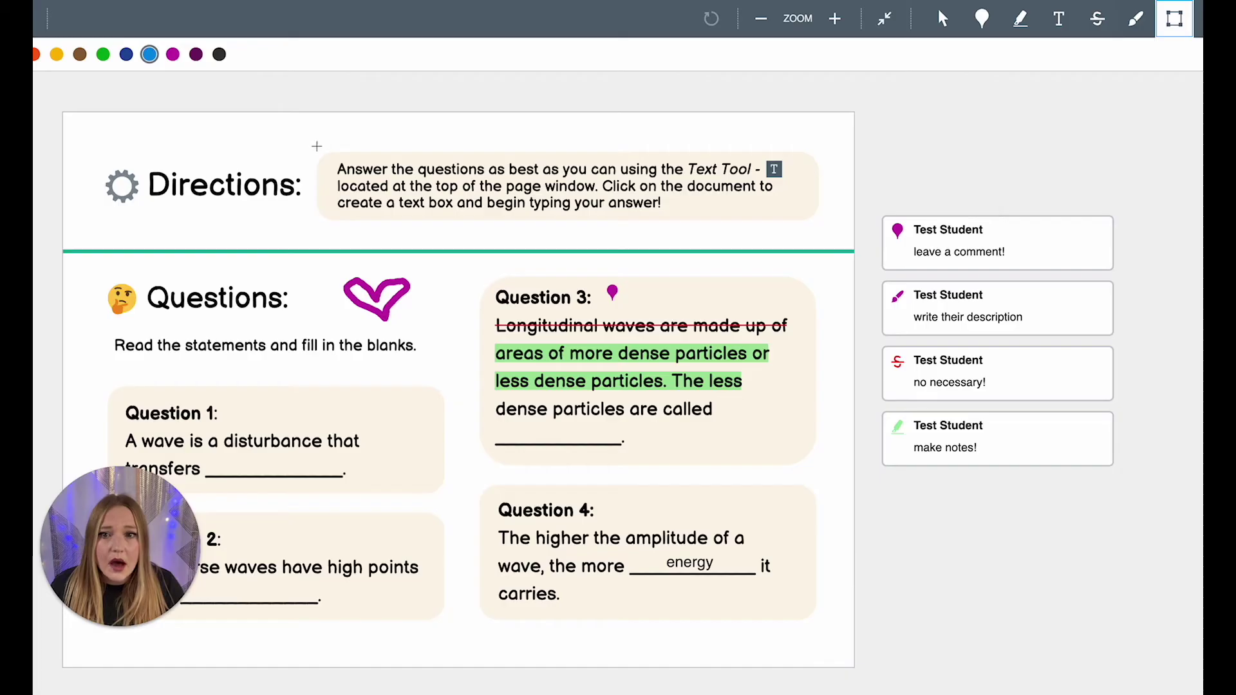
Step: Outline the Directions box with a light blue rectangle, then leave full-screen annotation view
drag(307, 145, 828, 229)
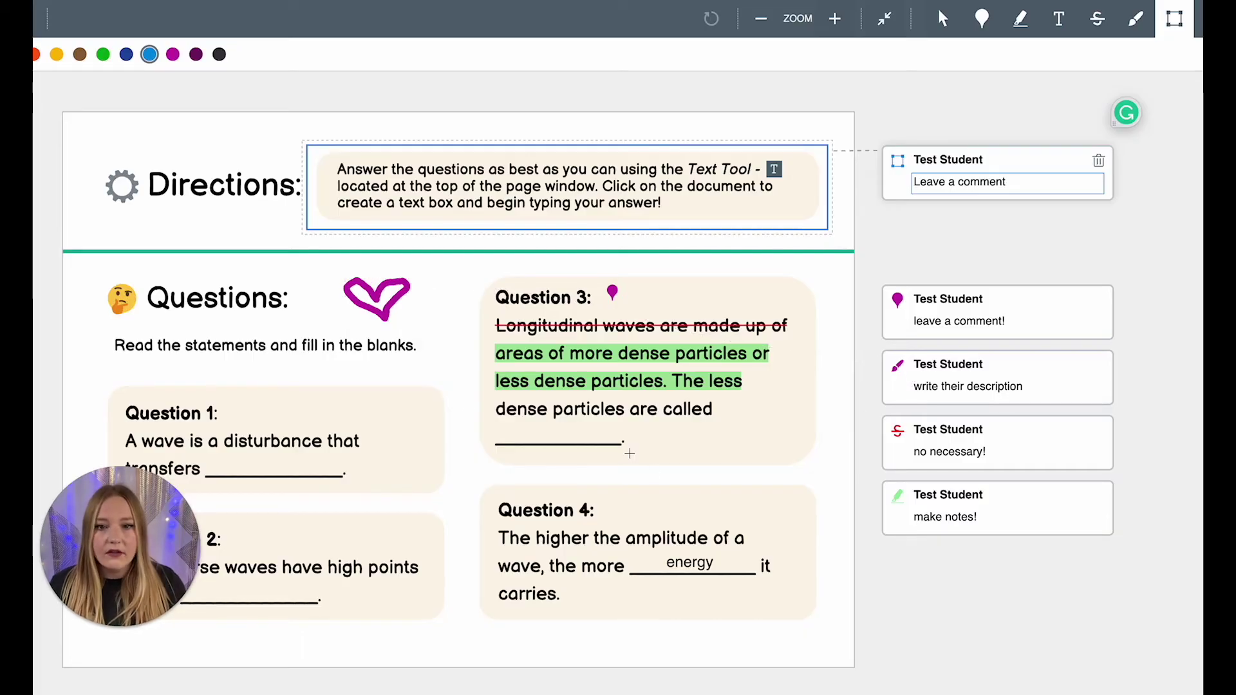
click(131, 400)
click(853, 158)
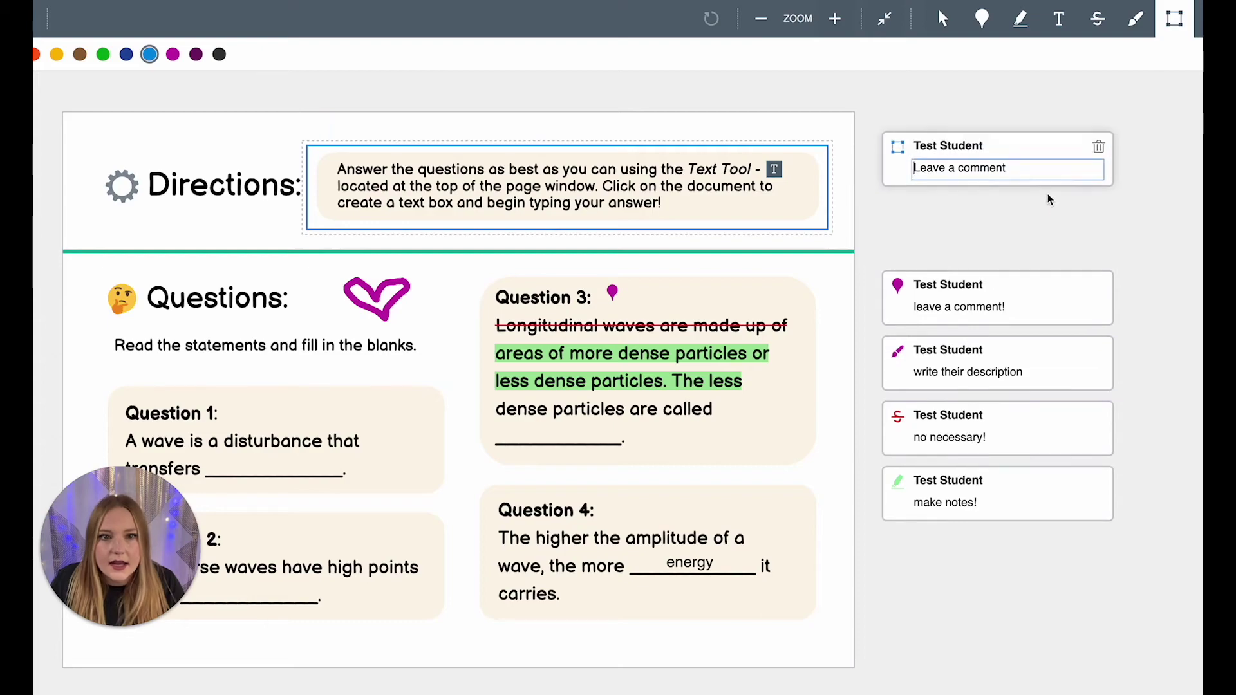
click(913, 321)
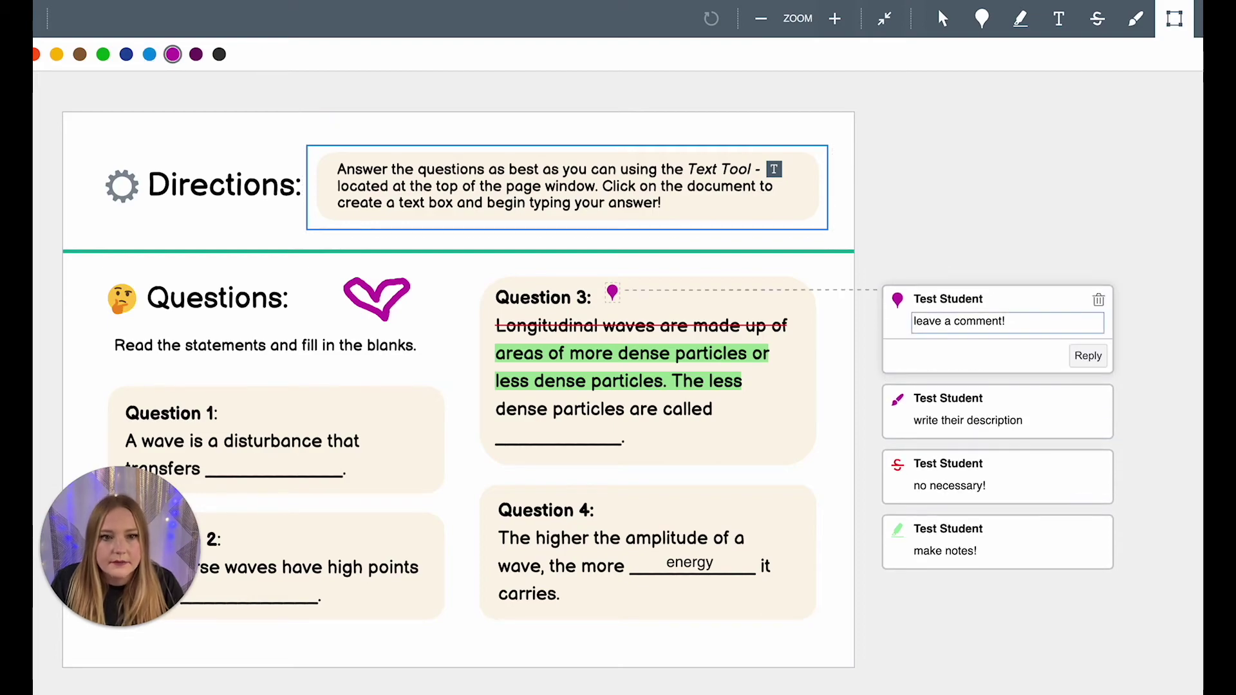
click(909, 139)
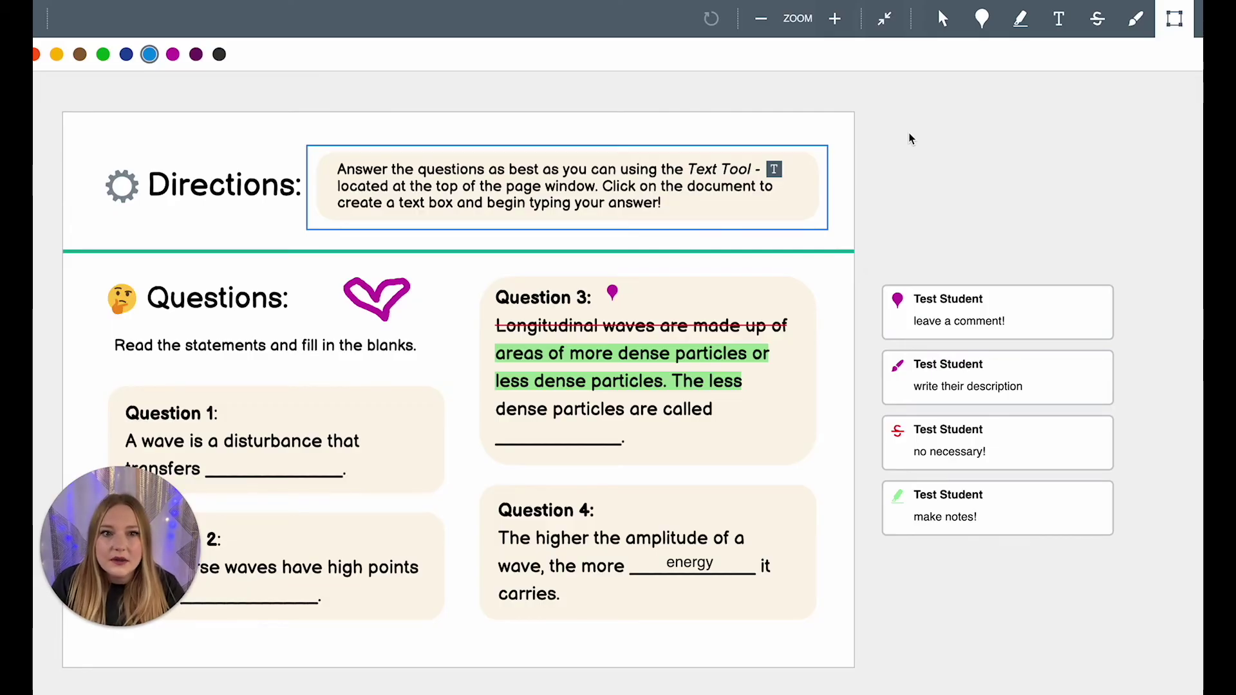
click(884, 18)
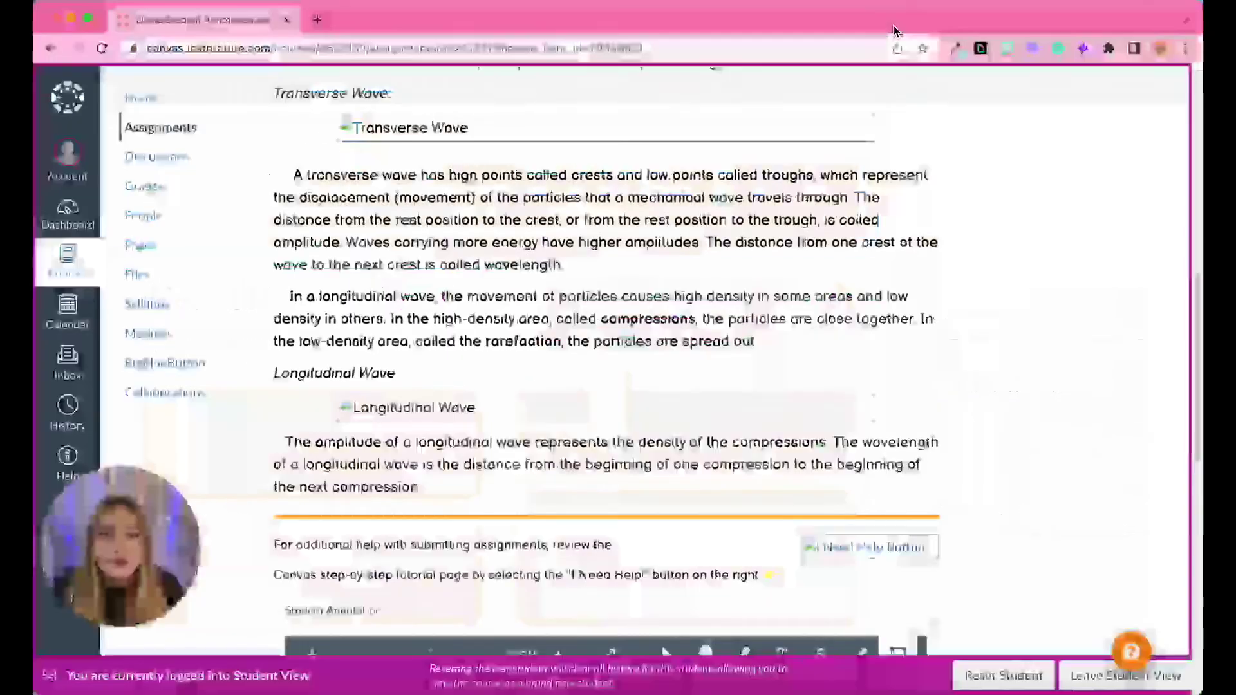
Step: Submit the annotated assignment
scroll(758, 267, down, 10)
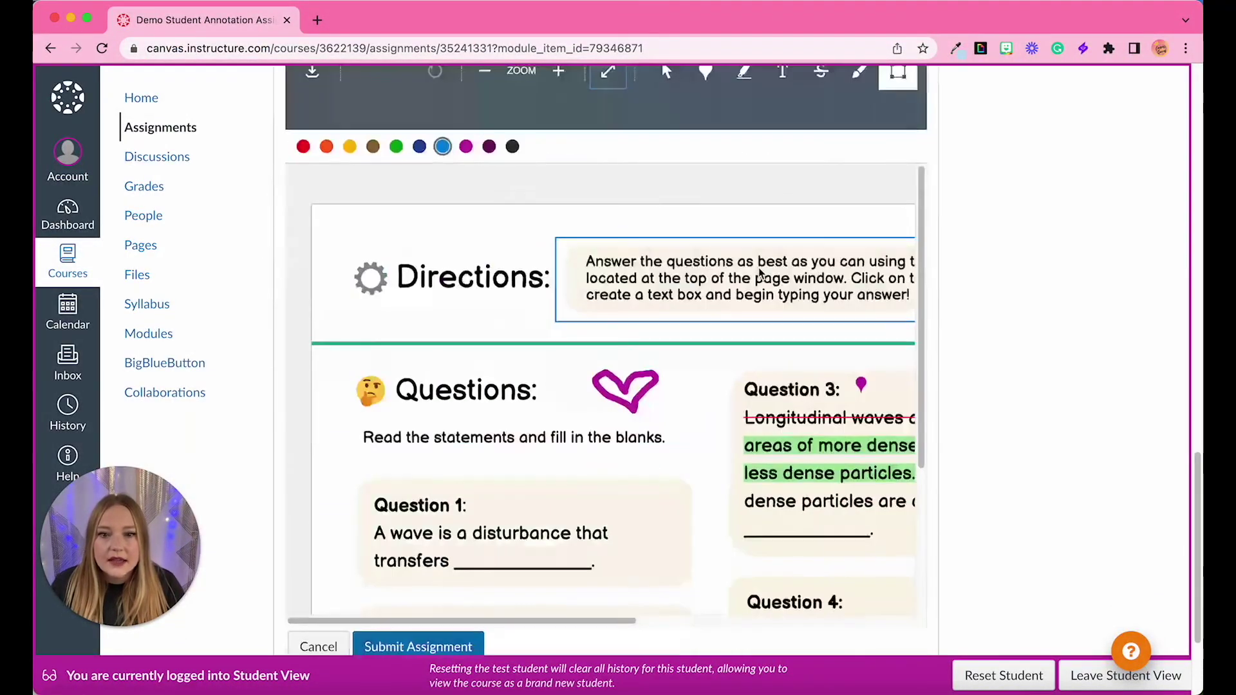
scroll(759, 276, down, 2)
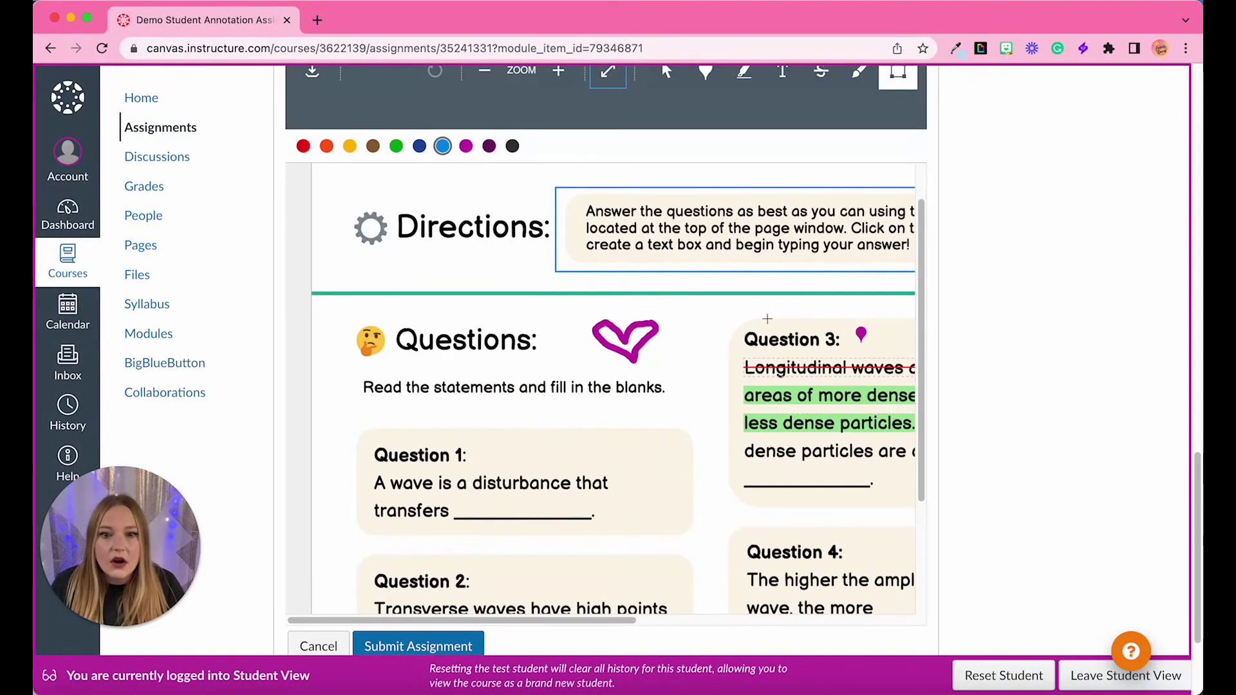
scroll(1032, 367, down, 3)
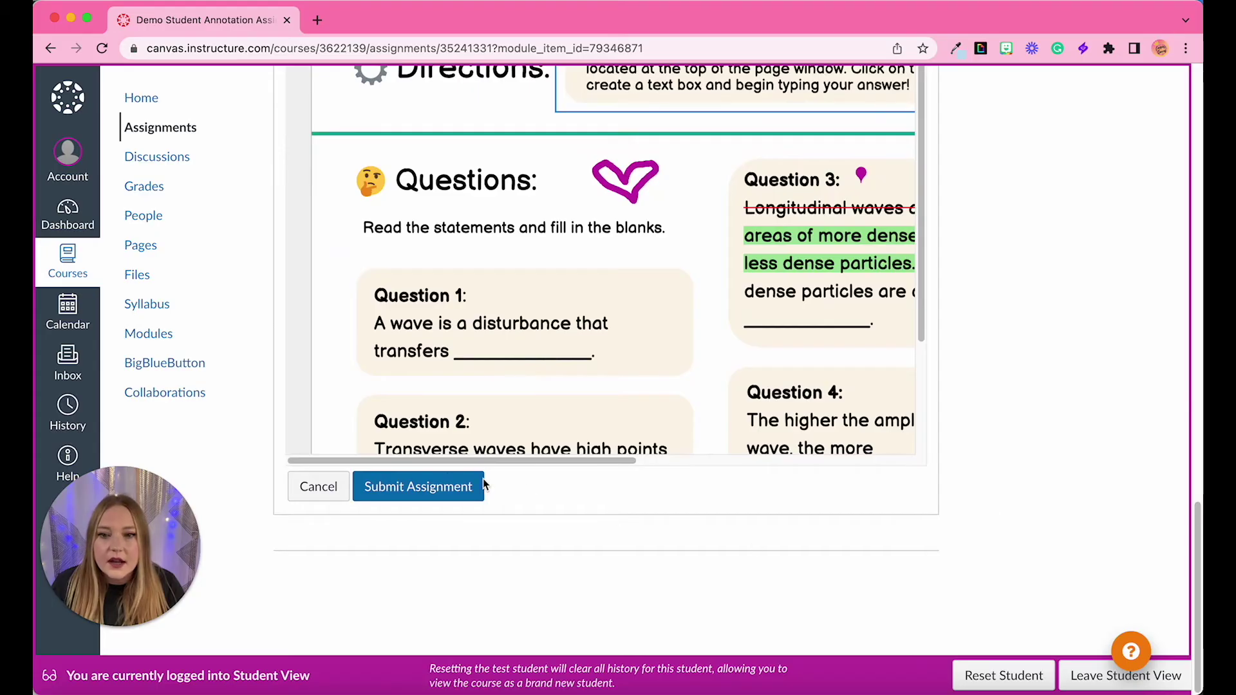
click(448, 489)
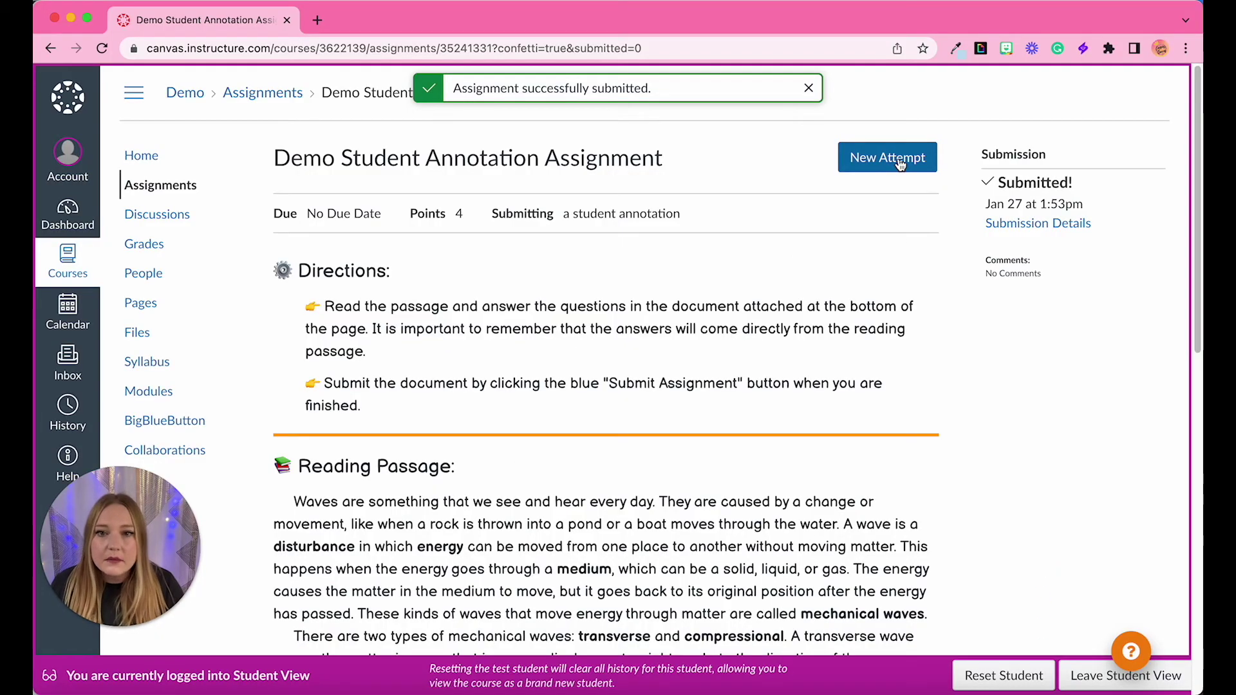
Step: Start a new submission attempt on the assignment page
scroll(948, 520, down, 10)
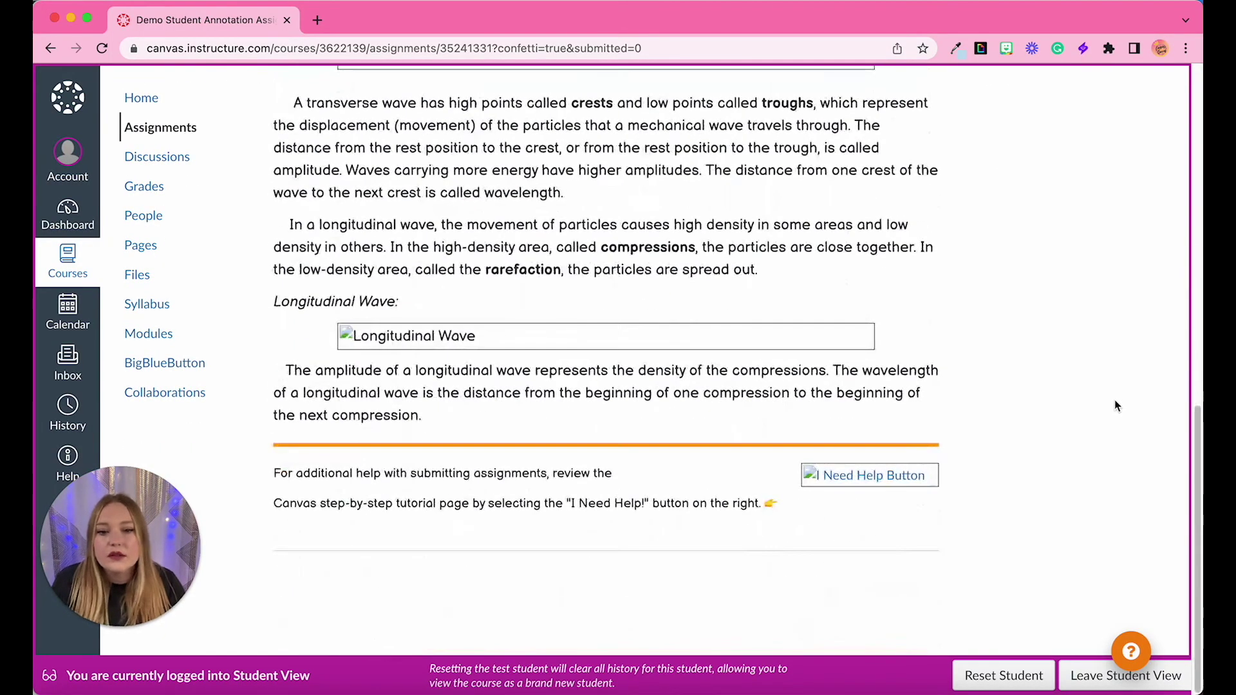
scroll(1115, 399, up, 10)
click(899, 169)
scroll(1023, 493, down, 10)
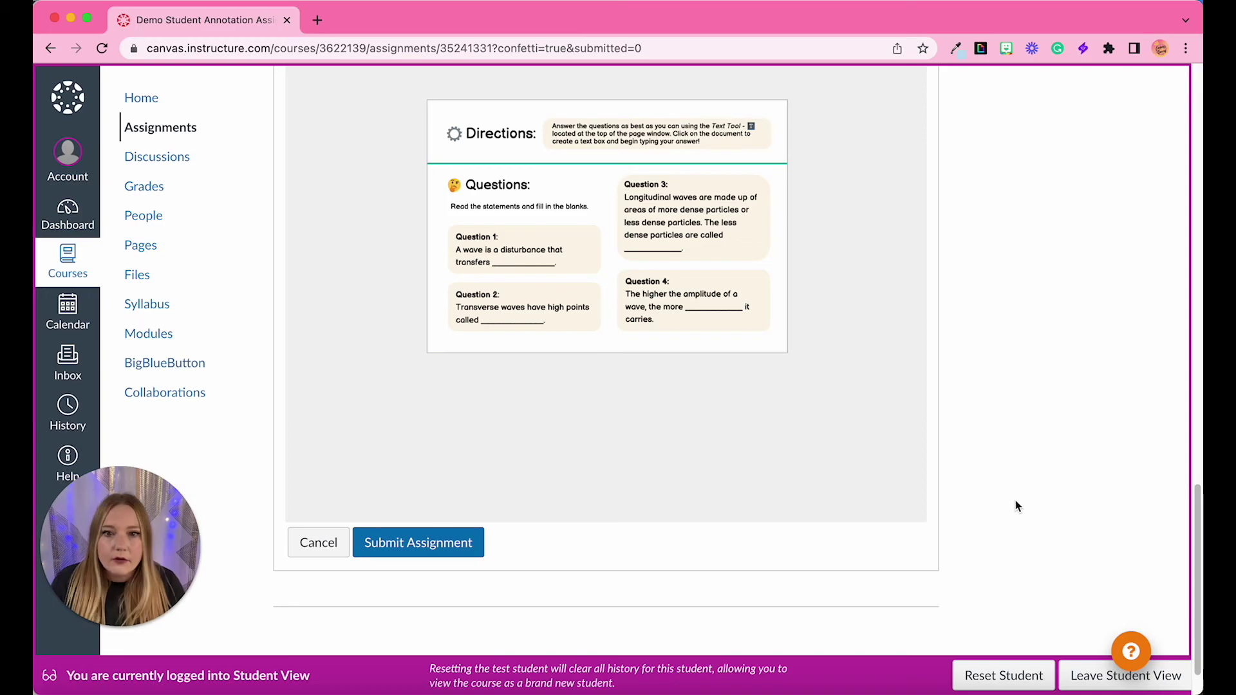
scroll(1017, 502, up, 6)
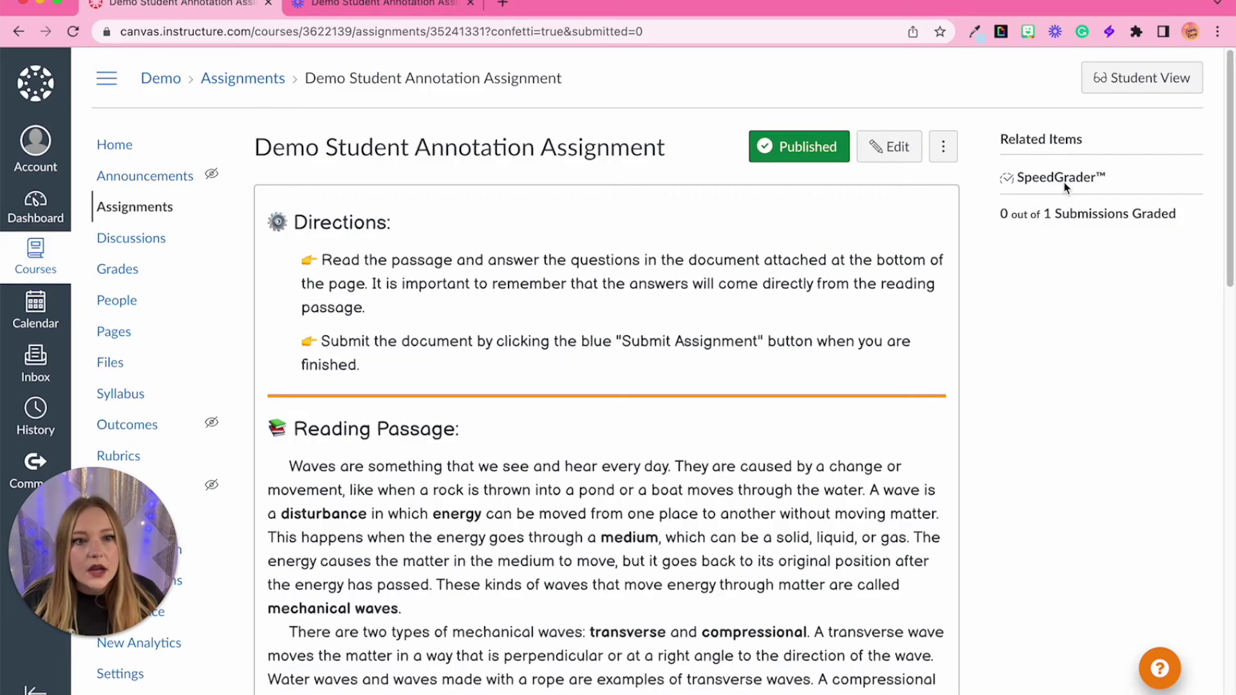
Step: Open the submission in SpeedGrader and begin a reply to the student's 'leave a comment!' pin
click(1085, 178)
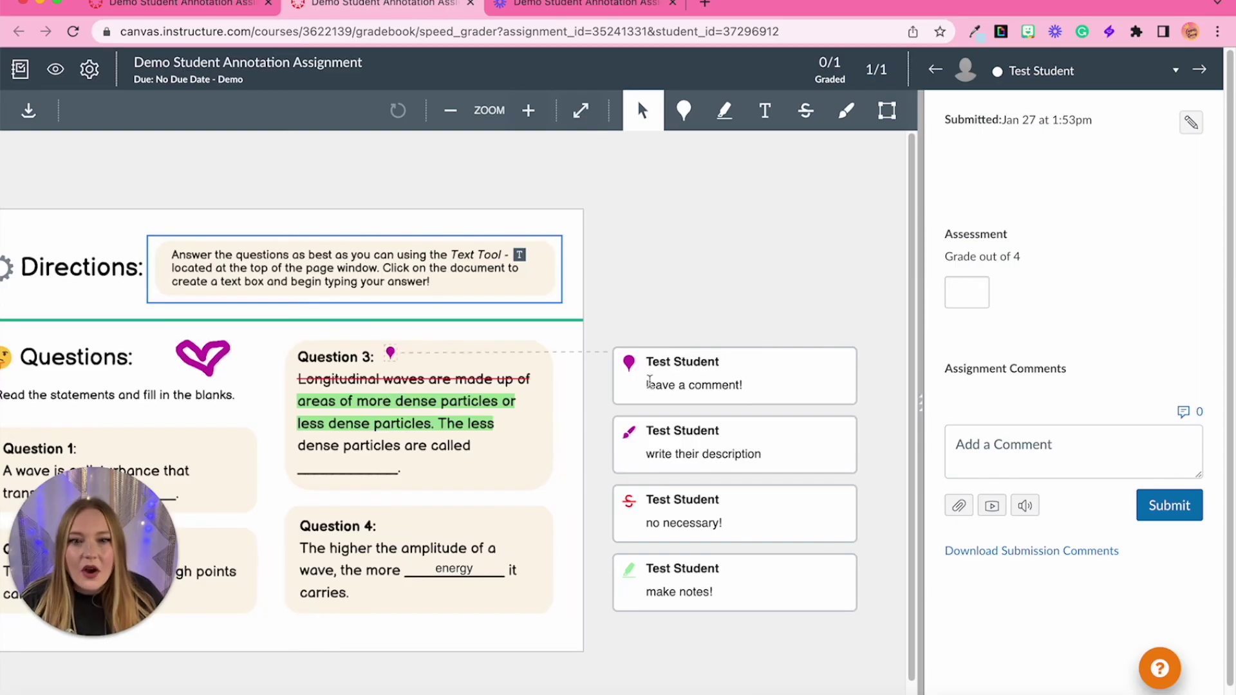
click(780, 384)
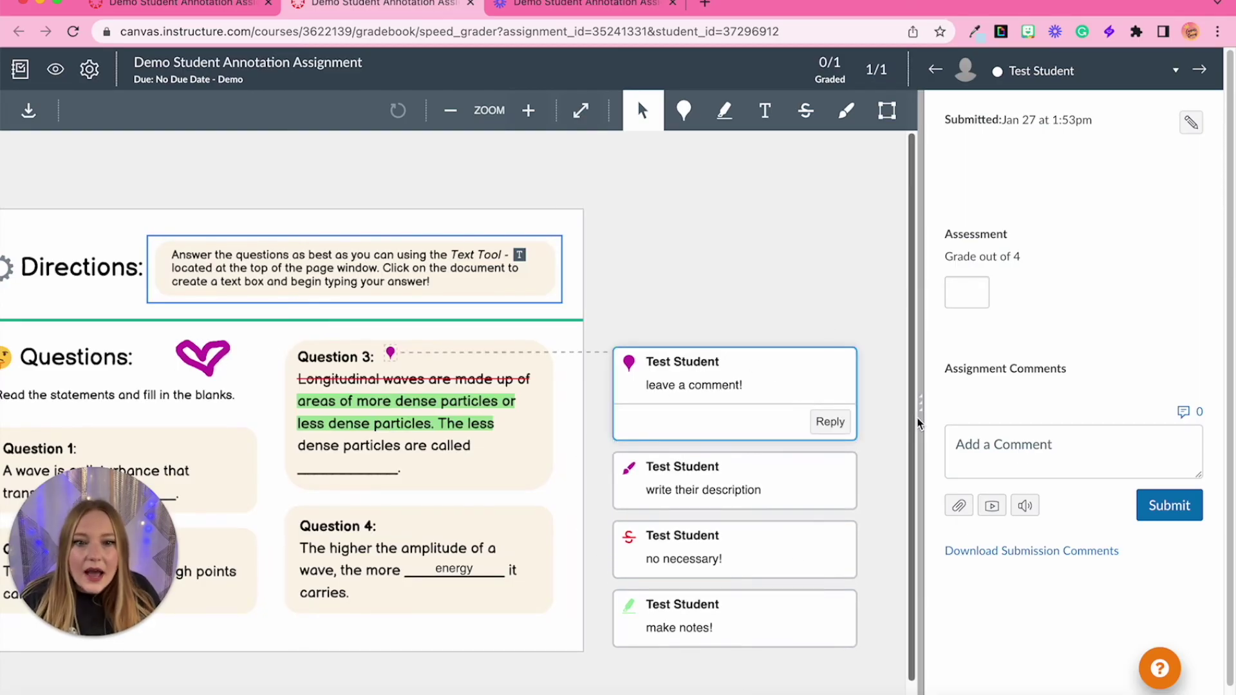
click(830, 422)
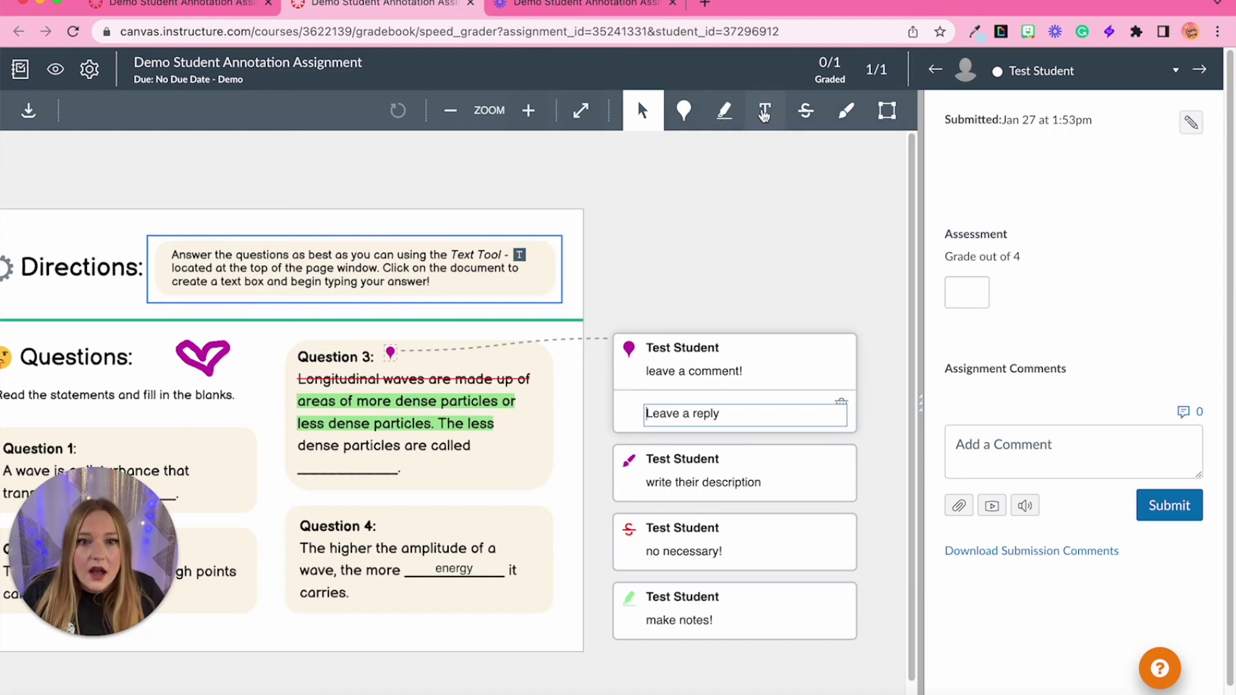
Step: Highlight Question 4's first line and comment 'not enough information!' on it
click(711, 118)
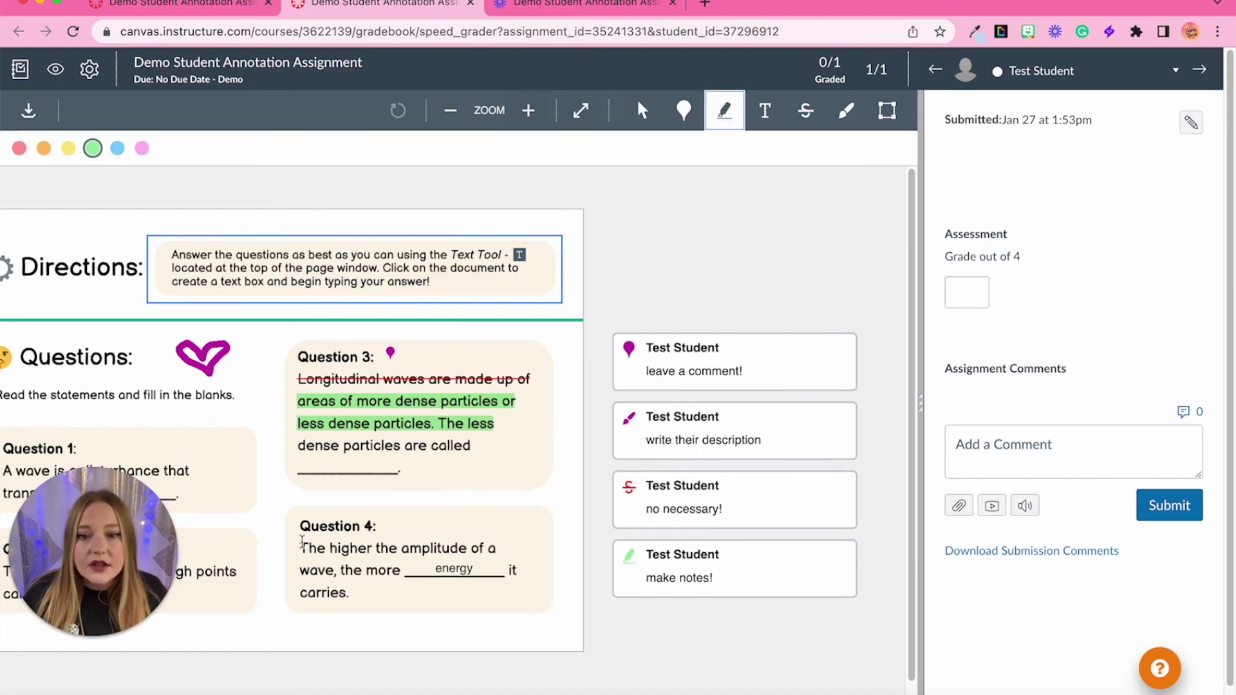
drag(299, 544, 511, 545)
click(583, 553)
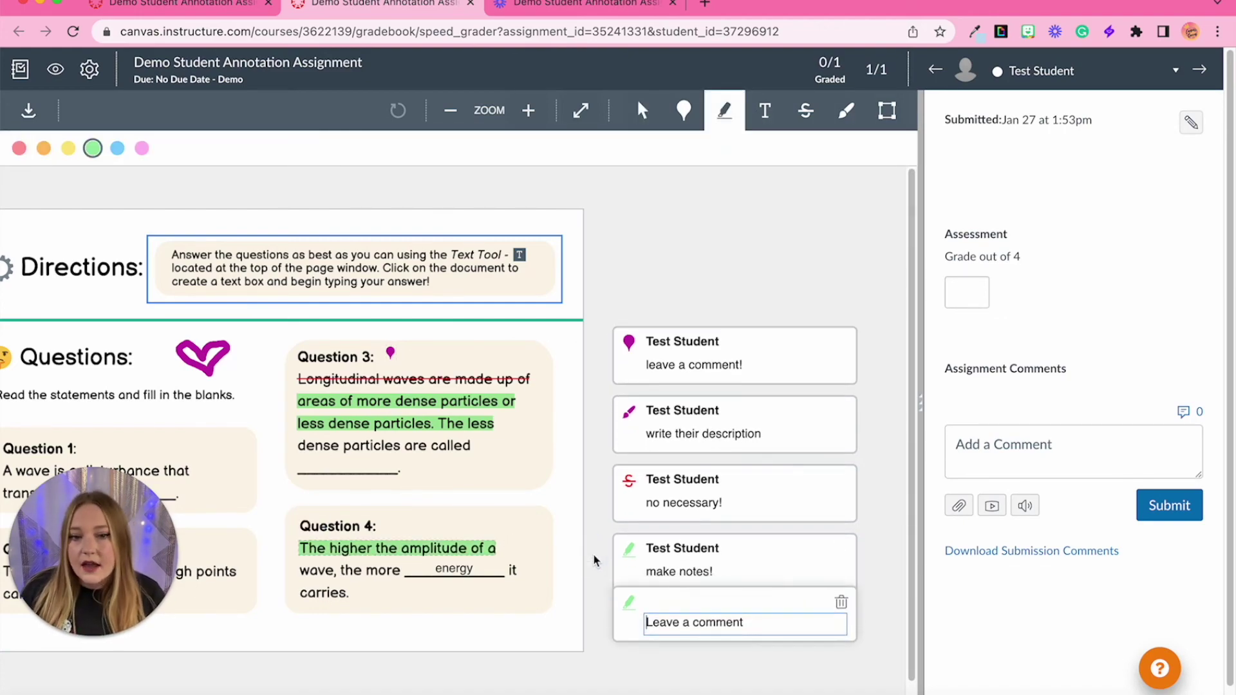
text(not )
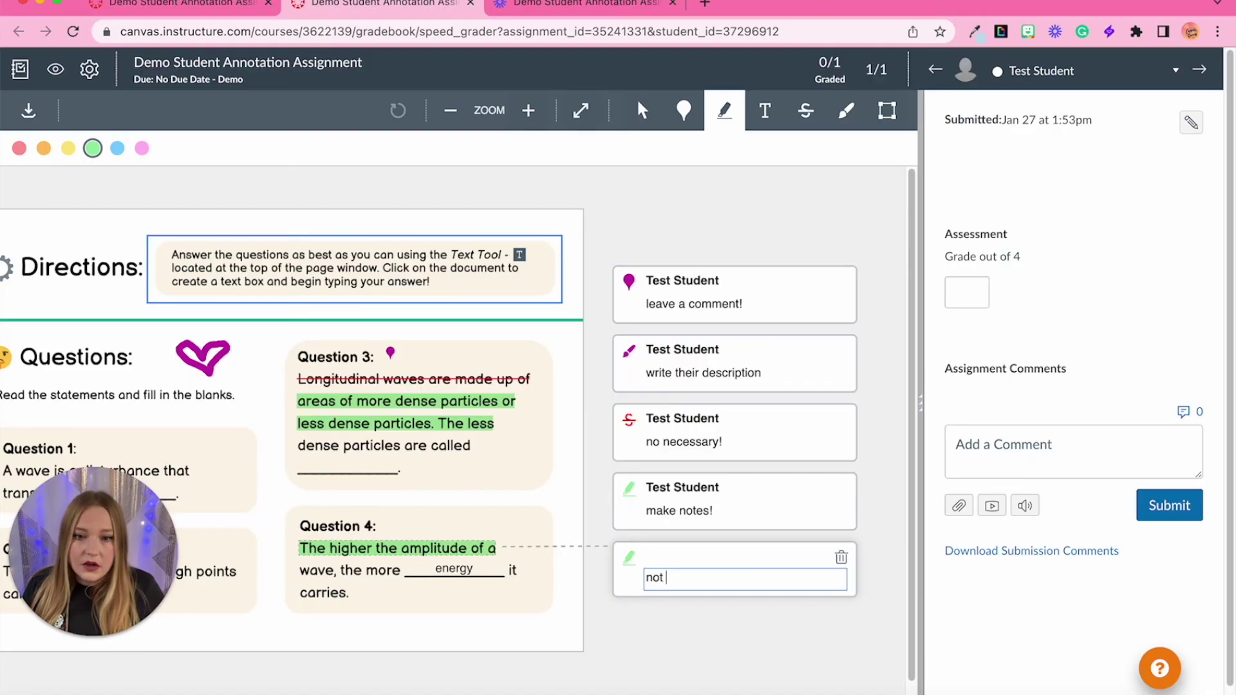
text(enough)
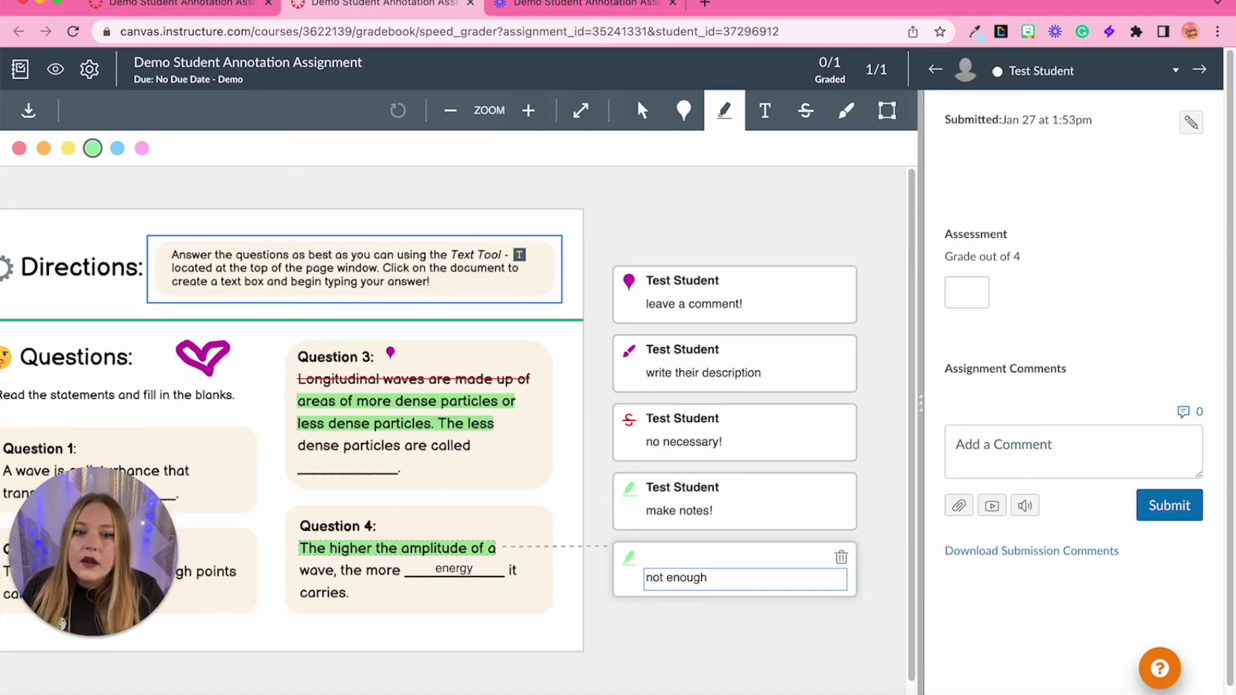
text( information!)
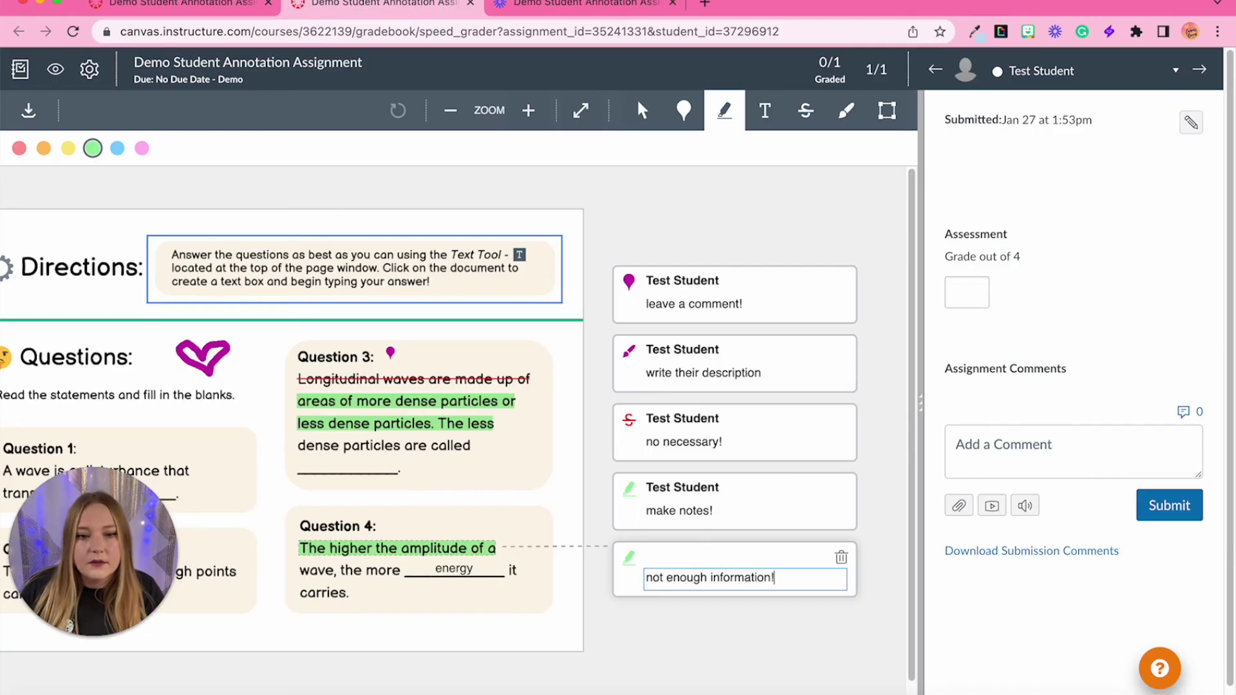
key(Return)
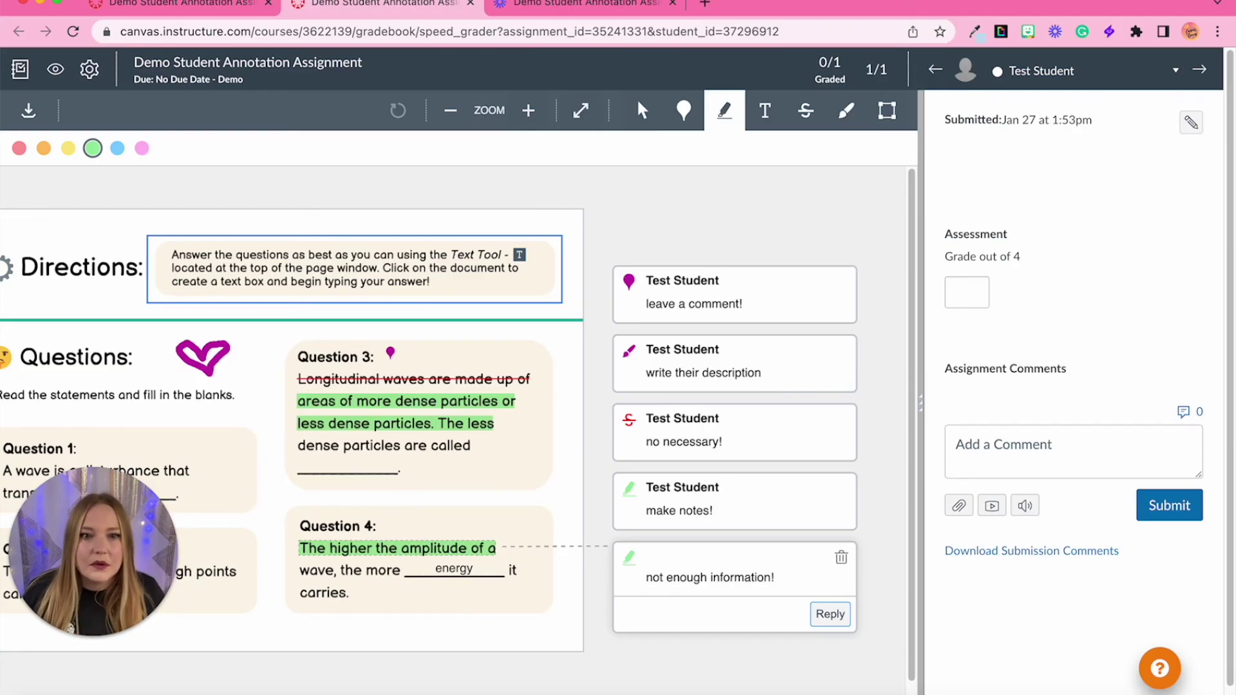
Step: Enter a grade of 3 out of 4 for the submission
click(976, 294)
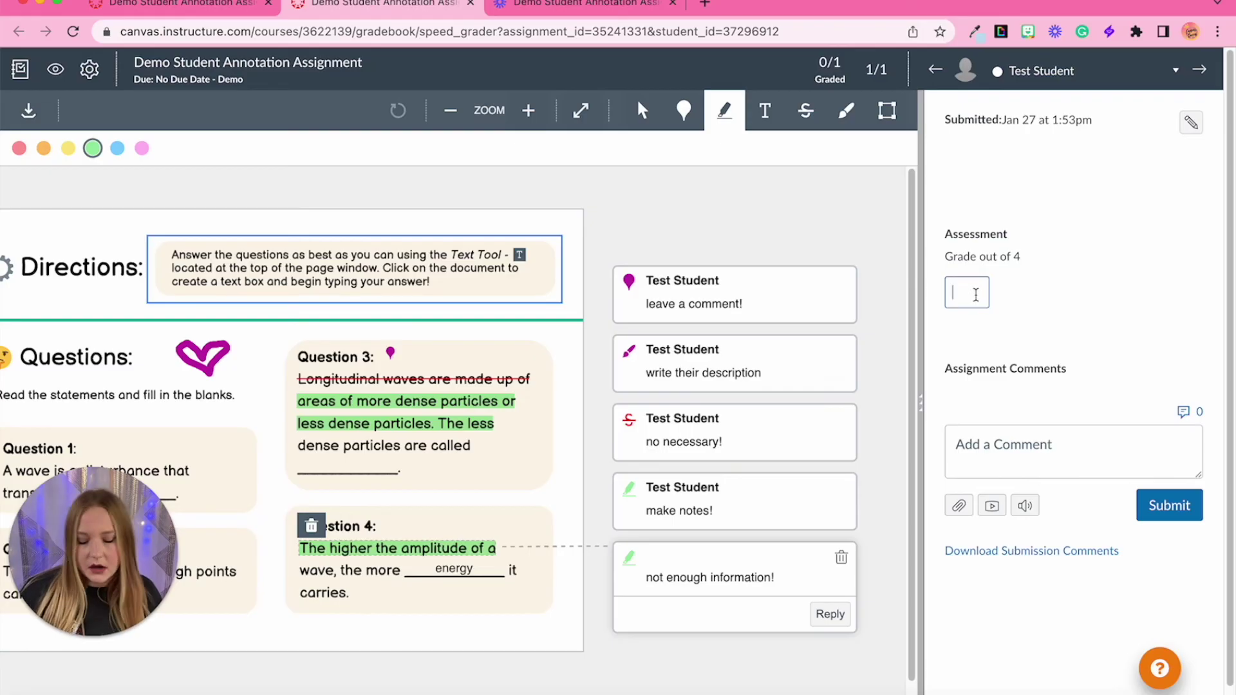
text(3)
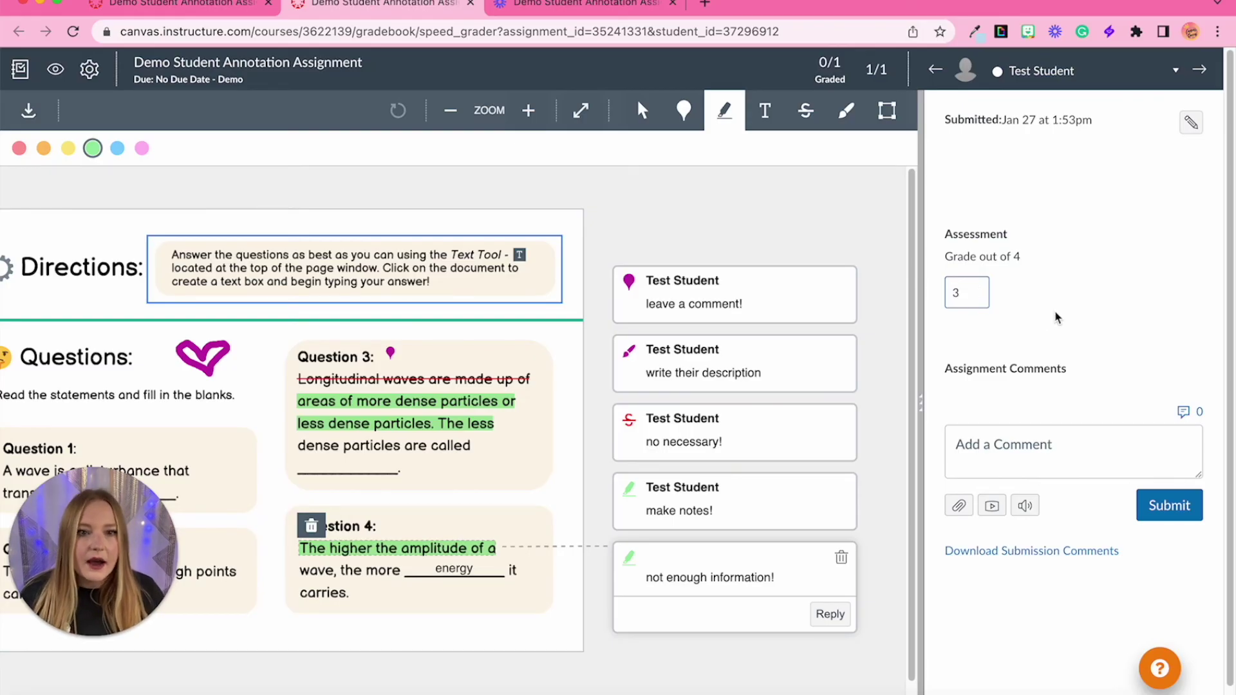
click(1063, 318)
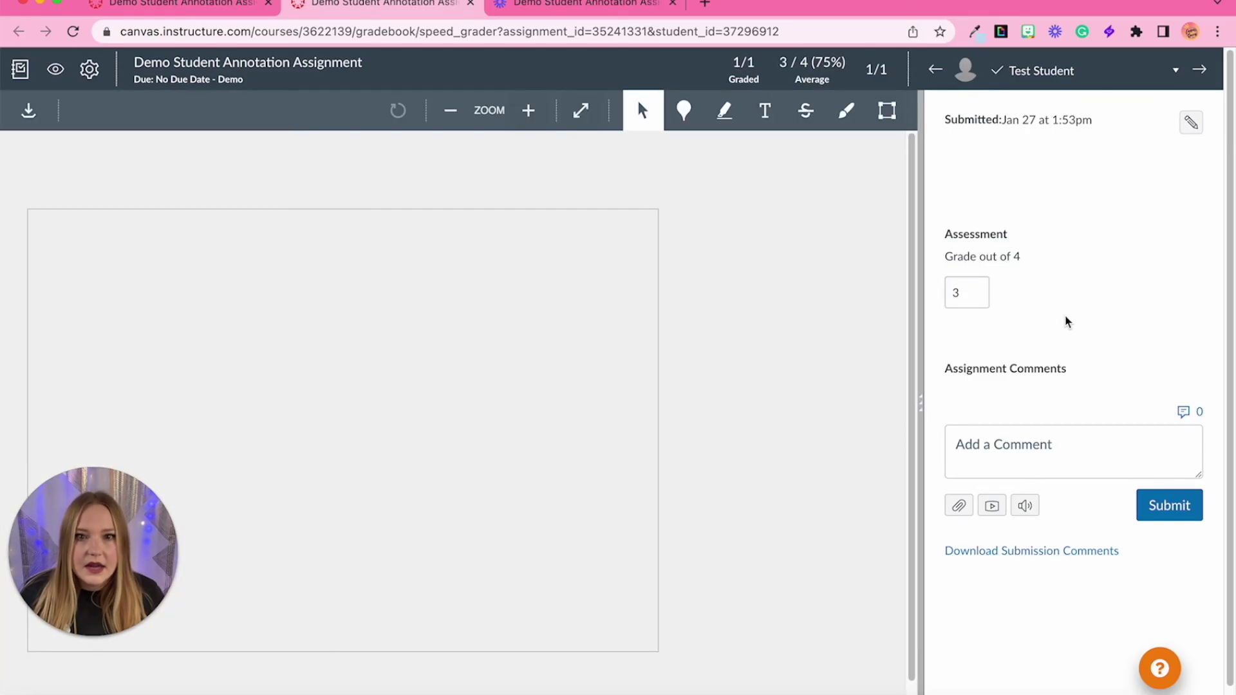